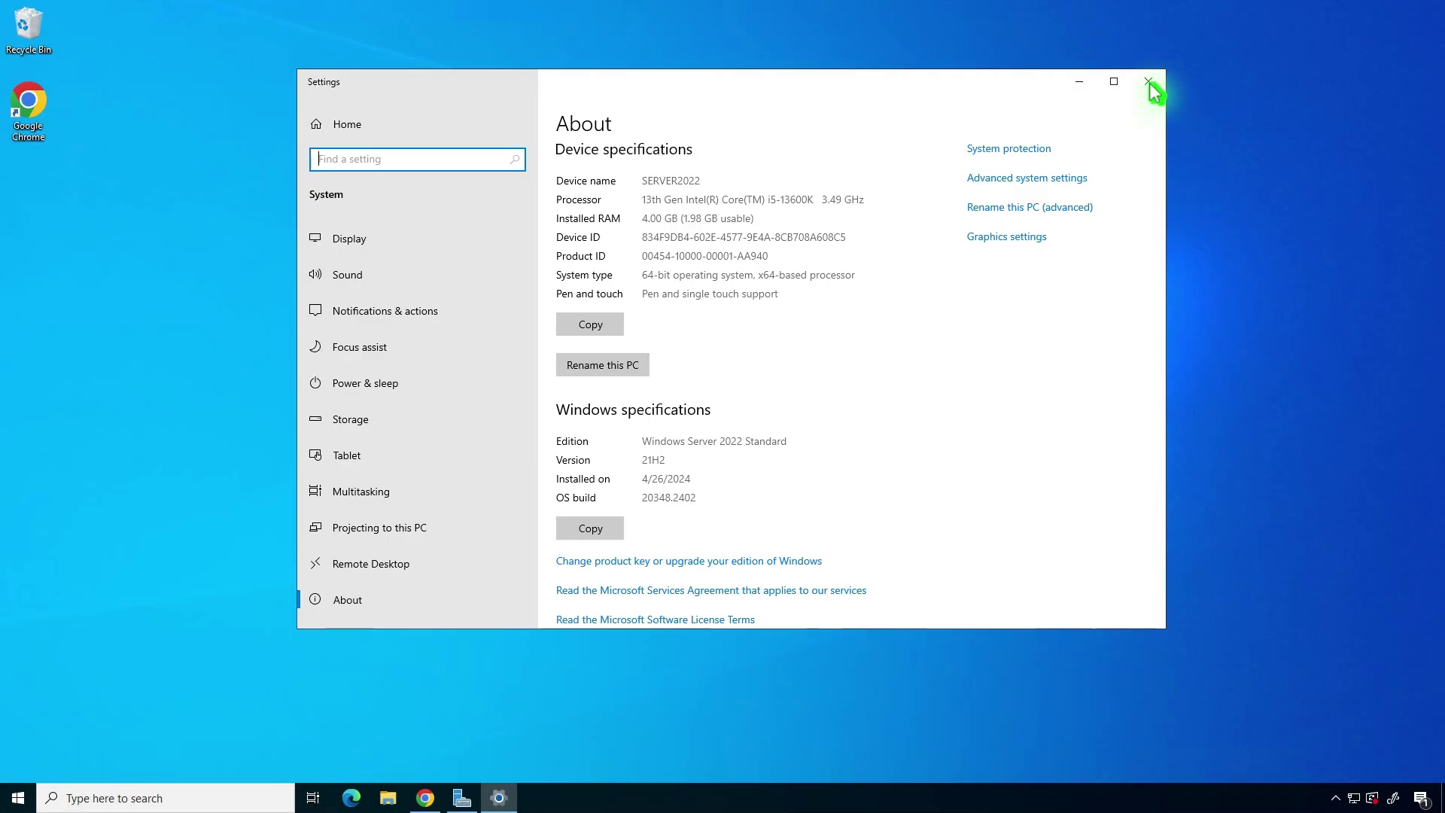
Close the Settings window, switch to Chrome and download the EXE installer for Win64 OpenSSL v3.4.0 Light.
click(1148, 82)
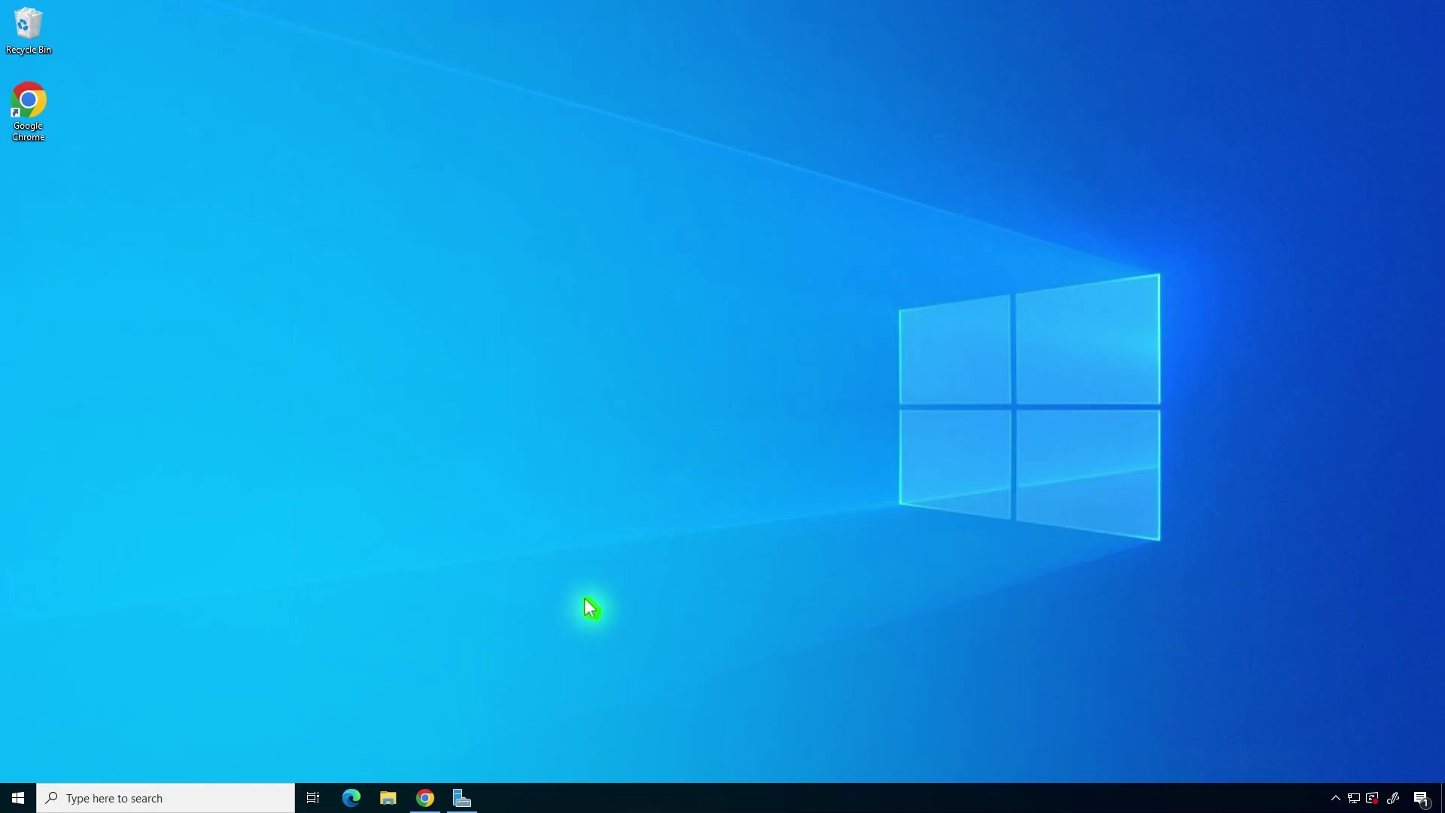
click(426, 798)
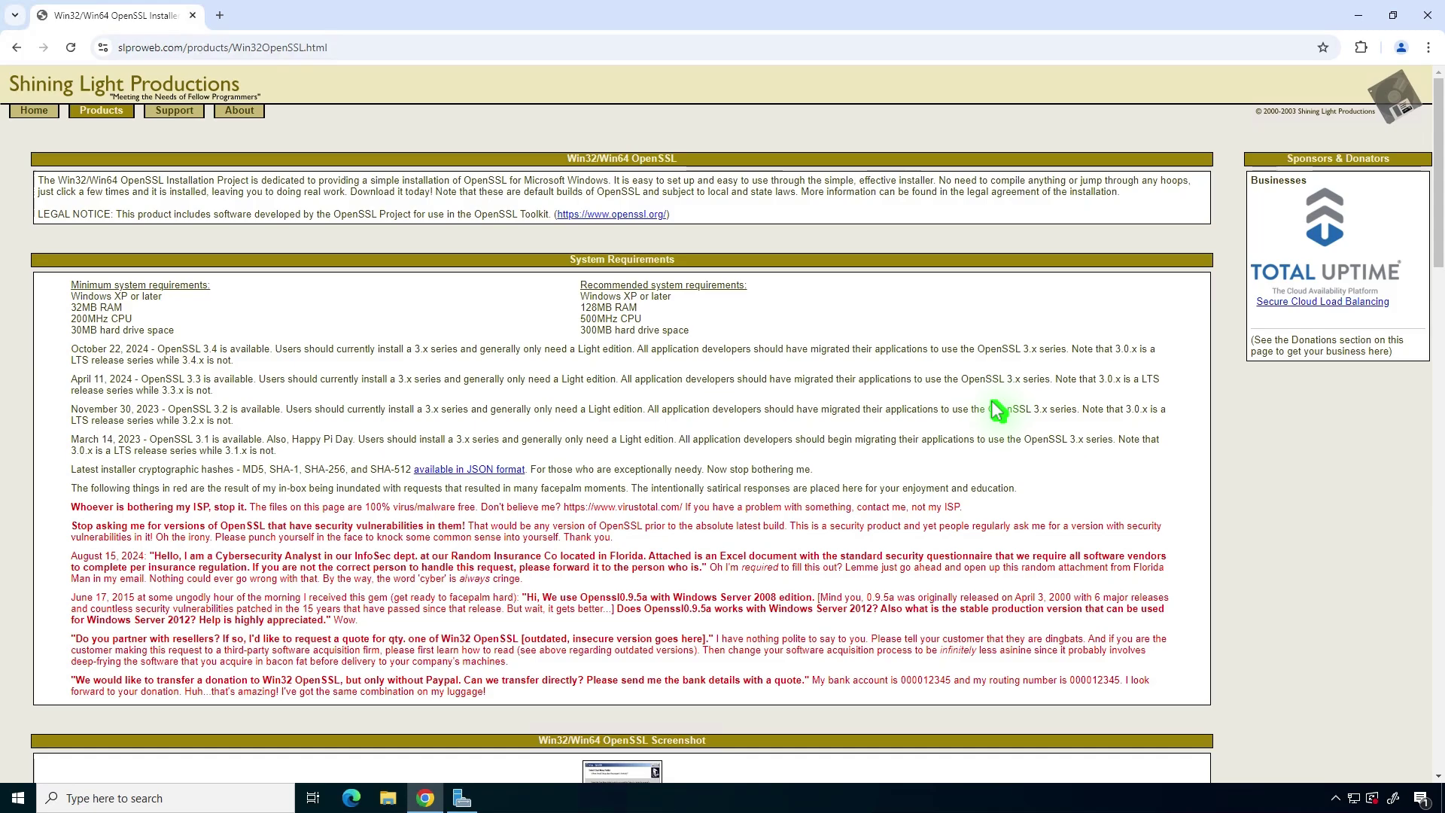
scroll(992, 403, down, 9)
scroll(992, 401, down, 2)
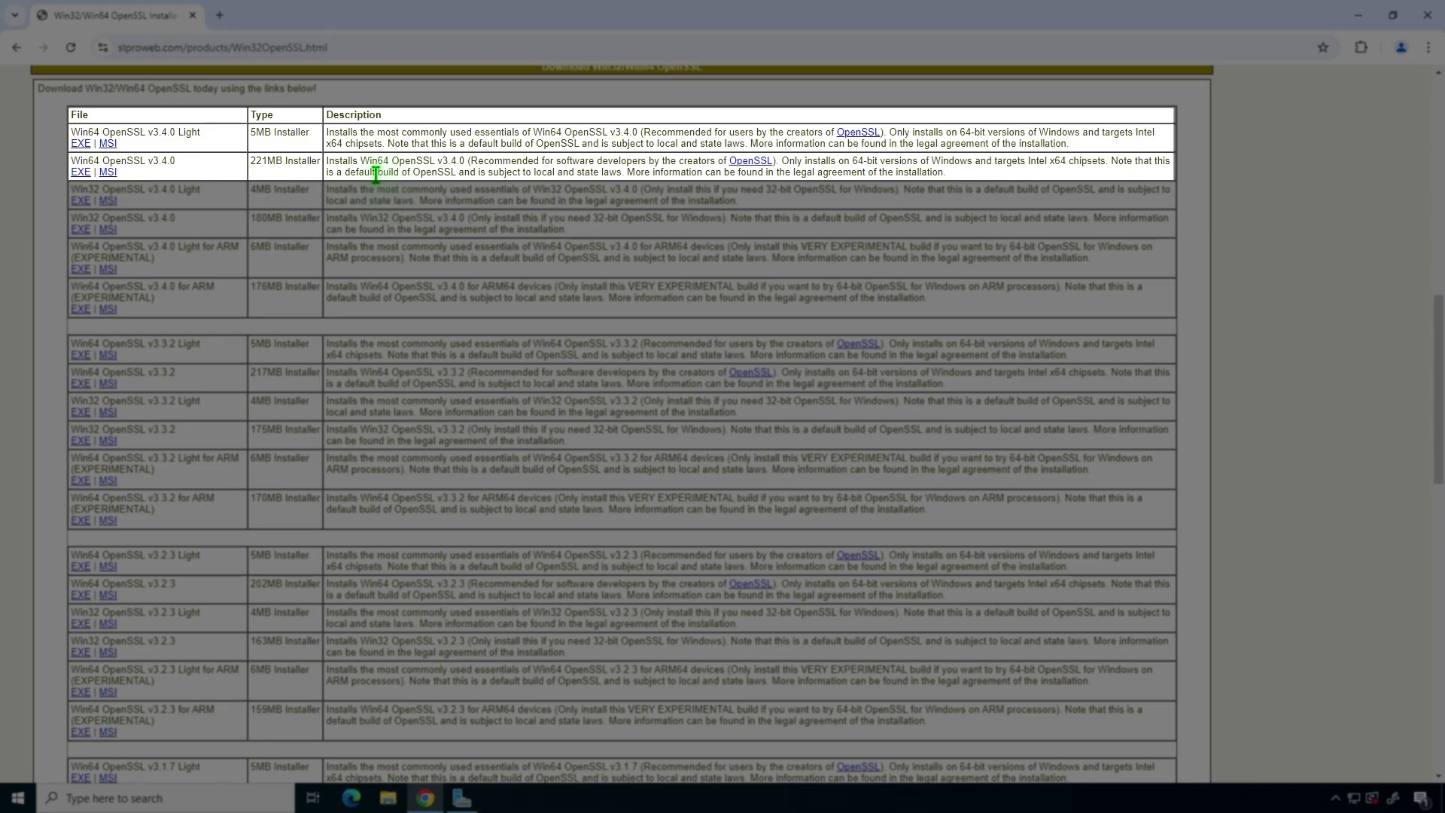
click(81, 143)
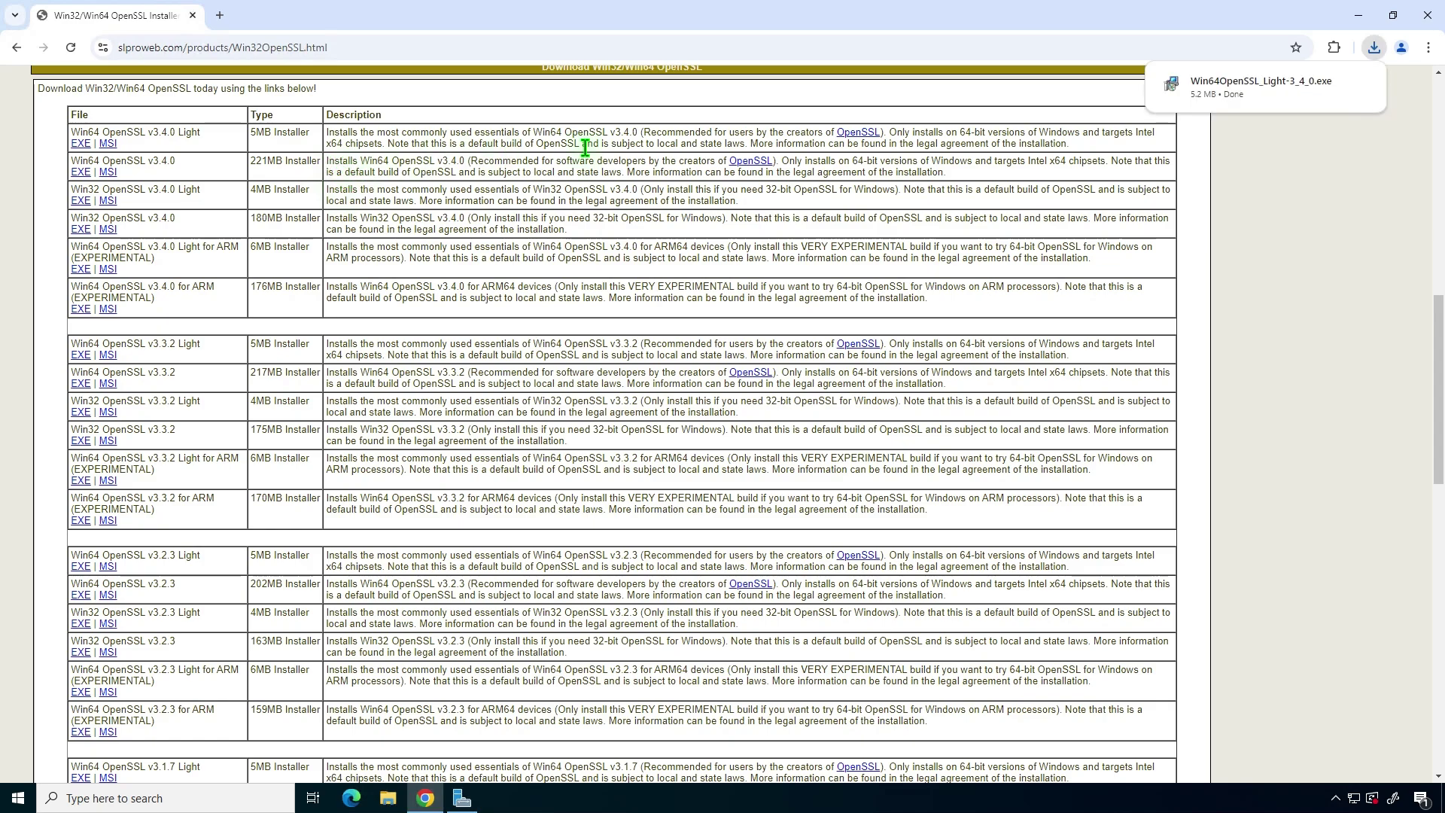
Launch the downloaded Win64OpenSSL_Light-3_4_0.exe and agree to download the missing Visual C++ redistributables.
click(1251, 85)
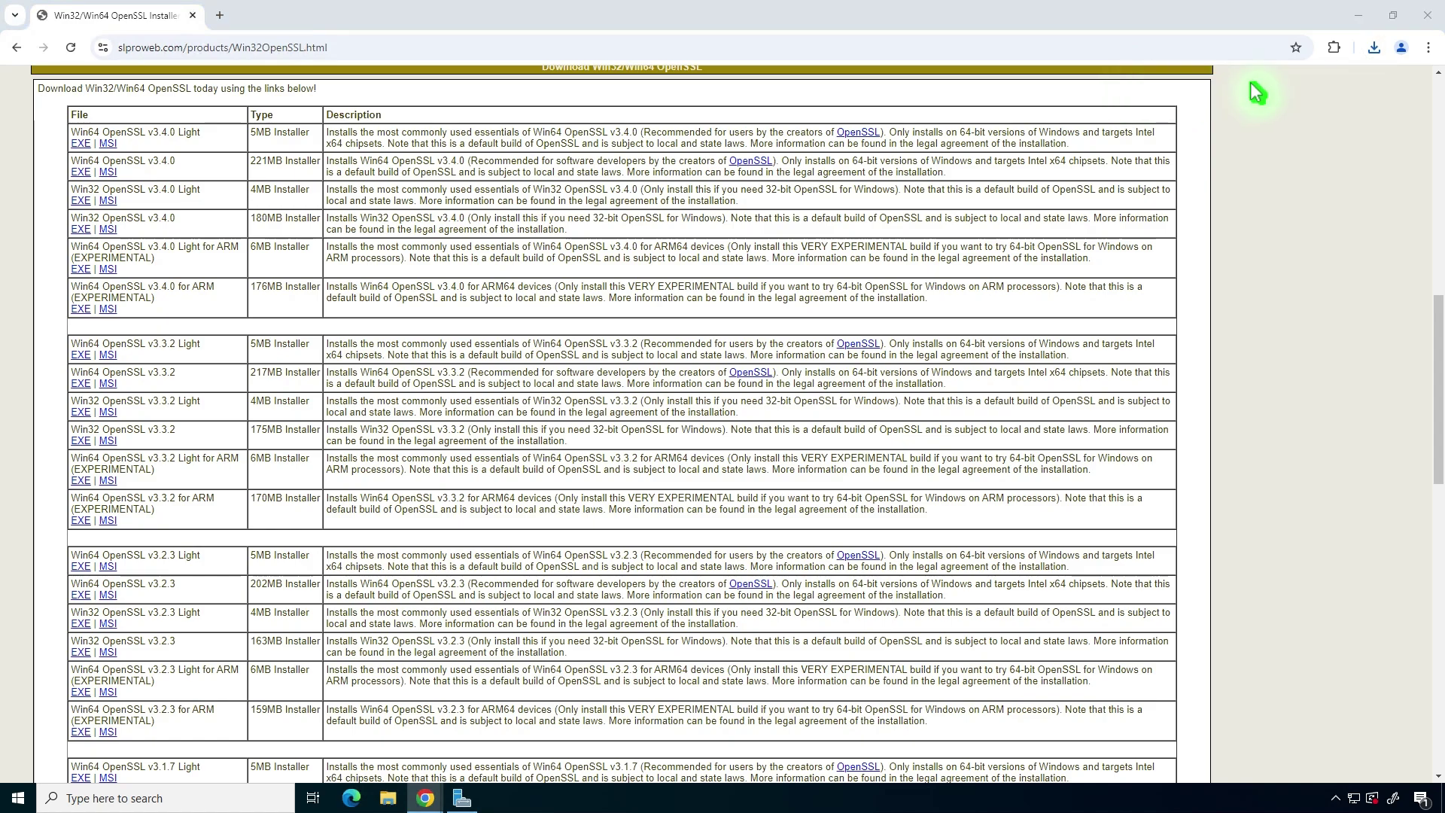
click(1358, 15)
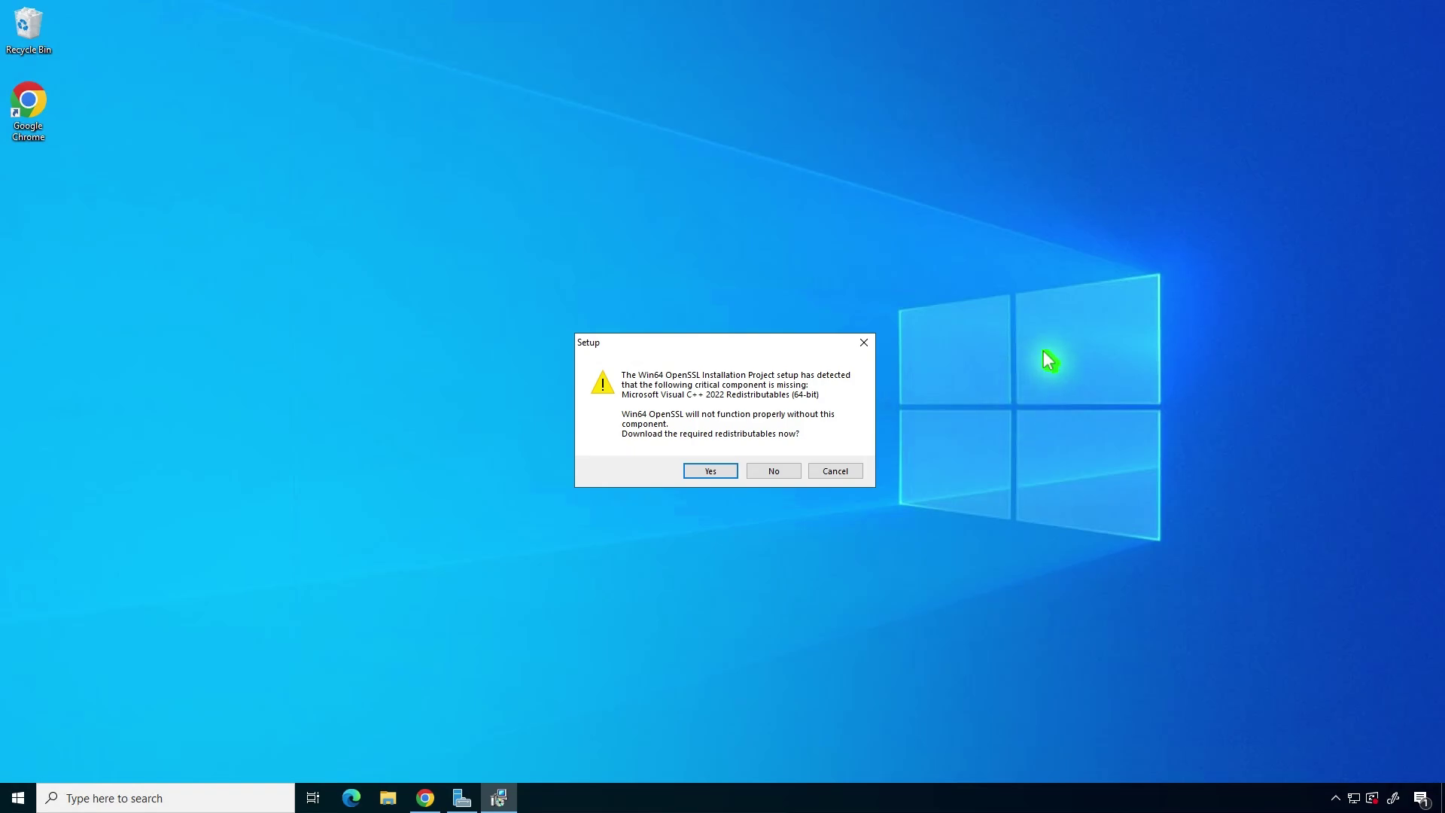
click(711, 471)
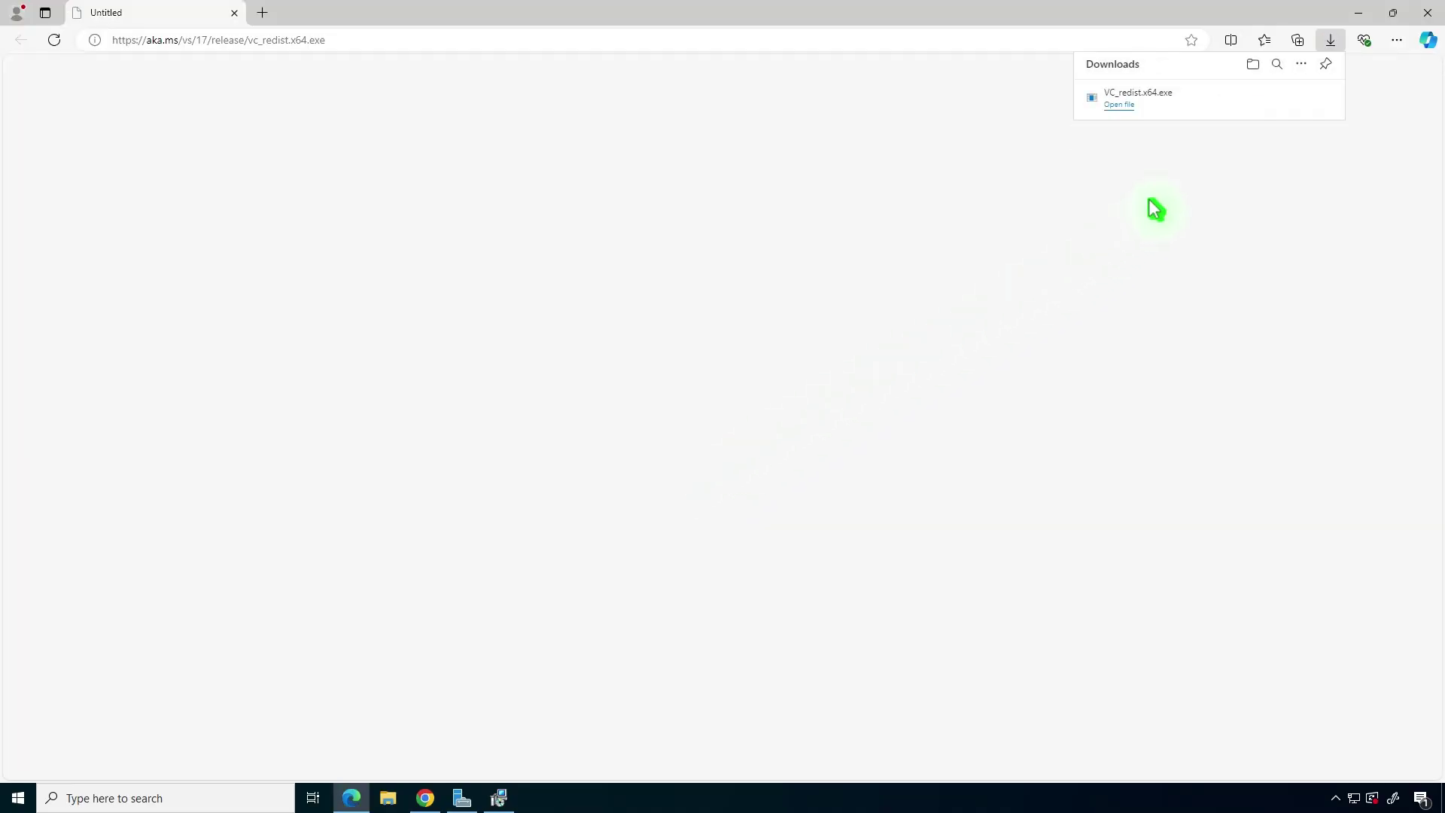
Run the downloaded VC_redist.x64.exe, accept its license terms and install the Visual C++ redistributable.
mouse_move(1226, 113)
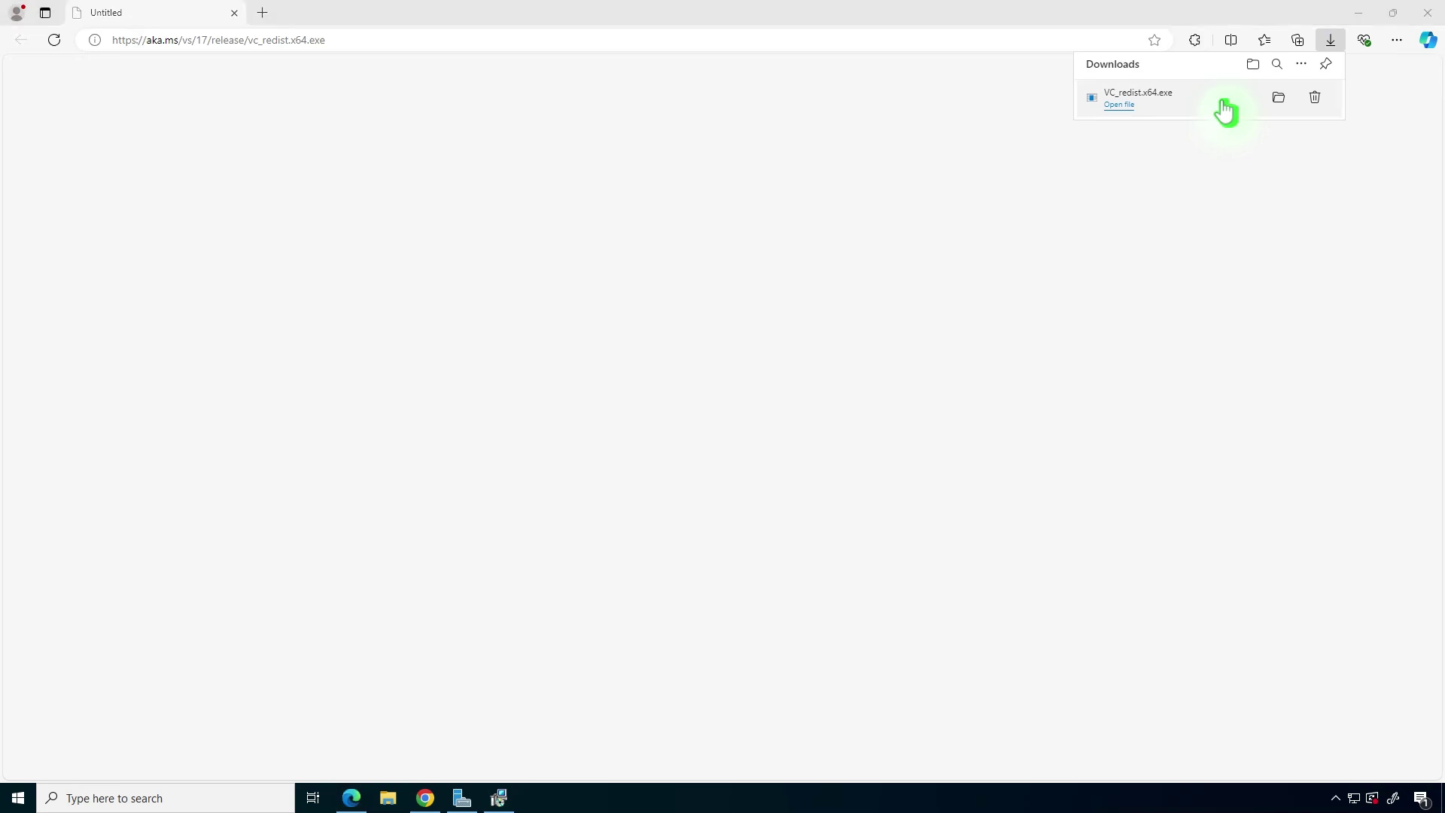
click(1226, 113)
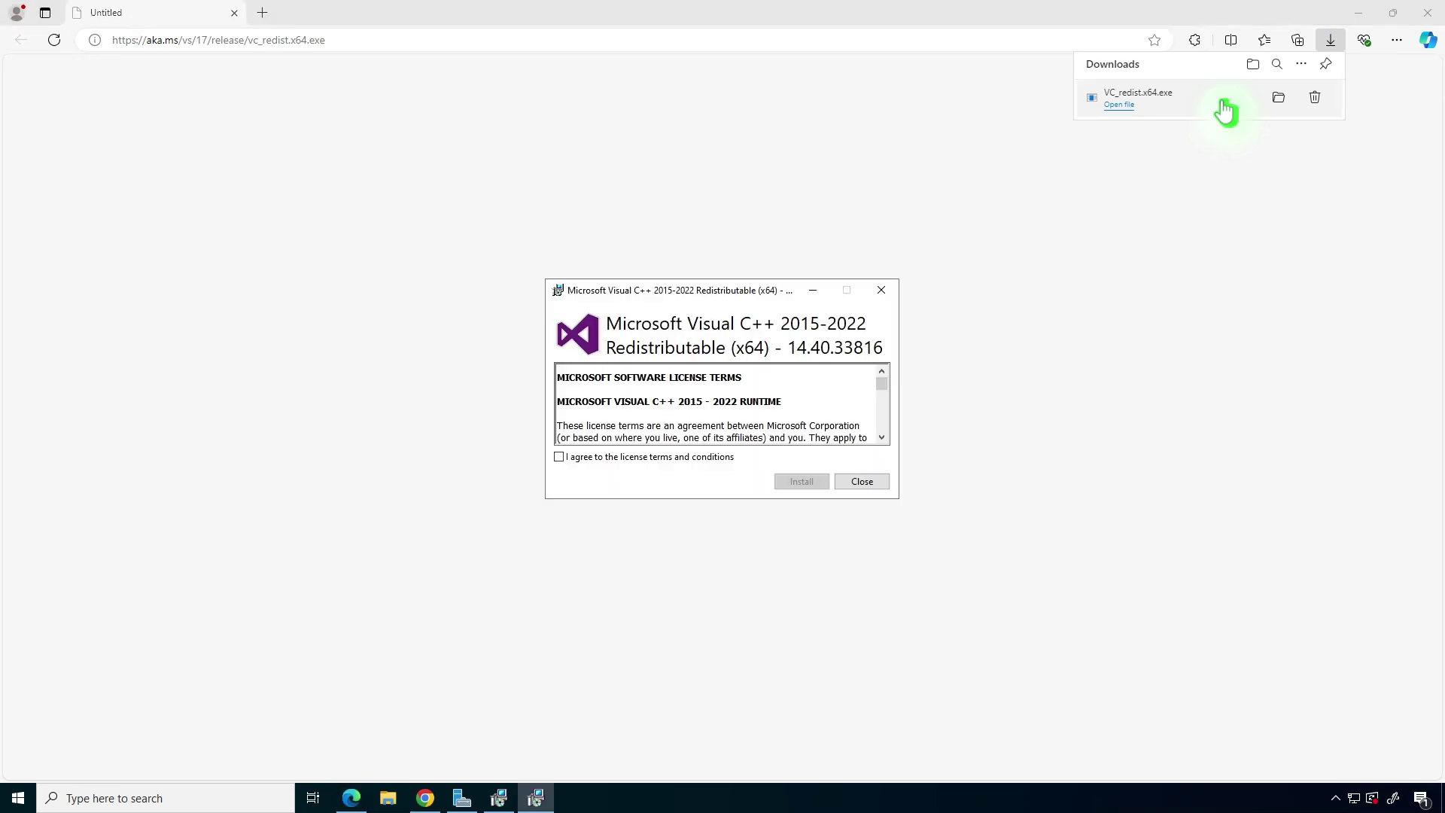
click(1358, 16)
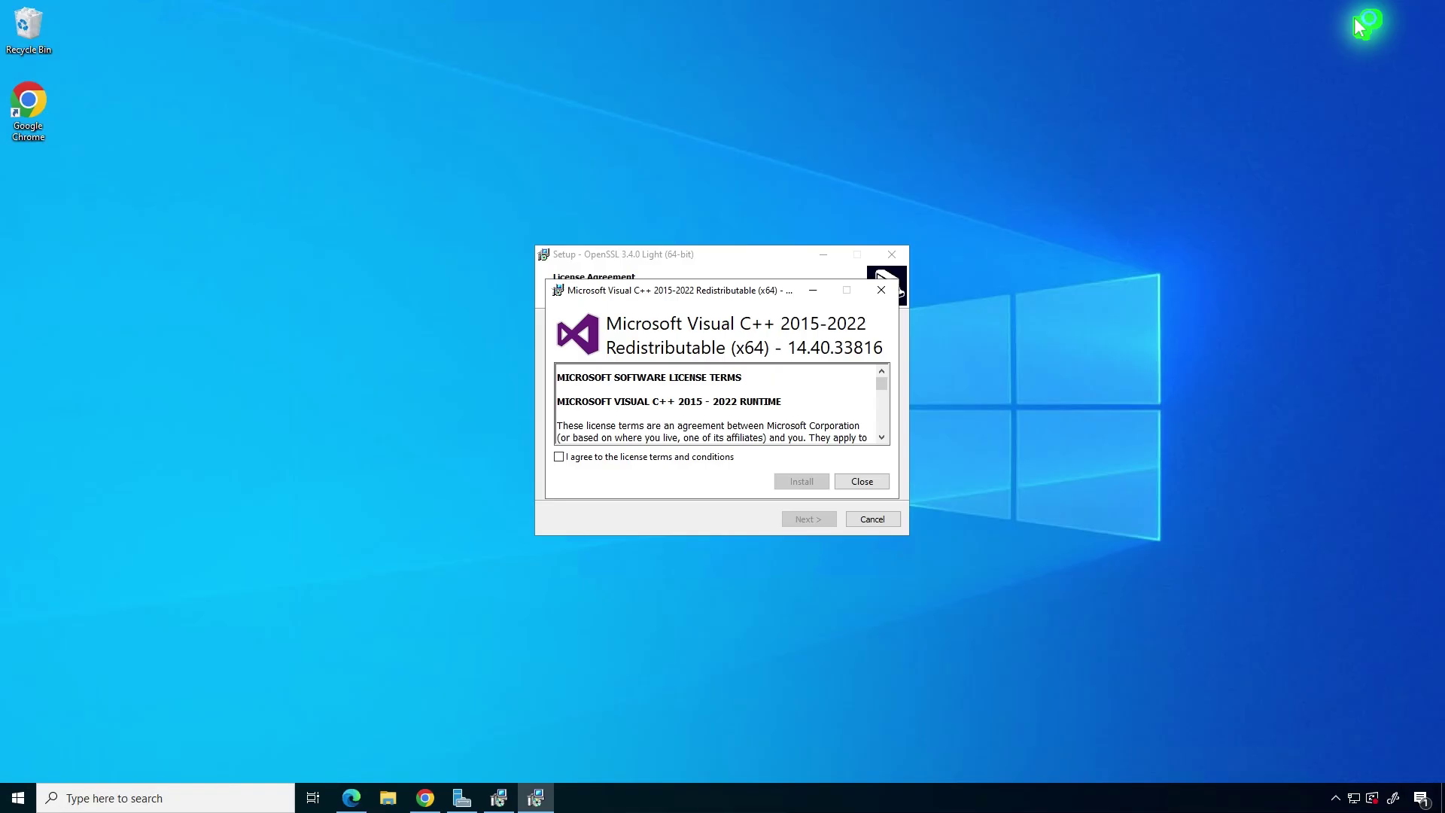
click(728, 458)
click(813, 482)
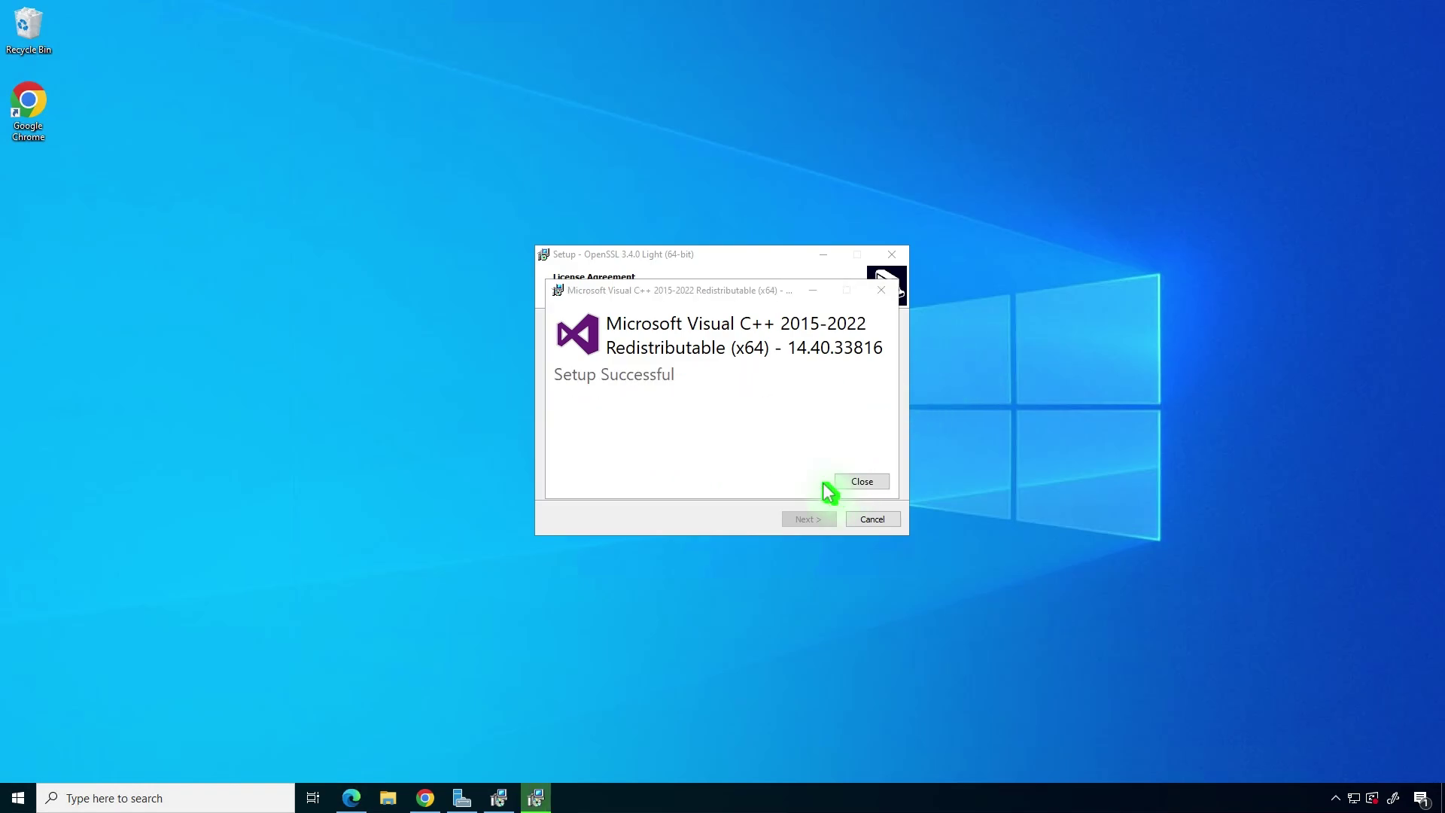
click(862, 484)
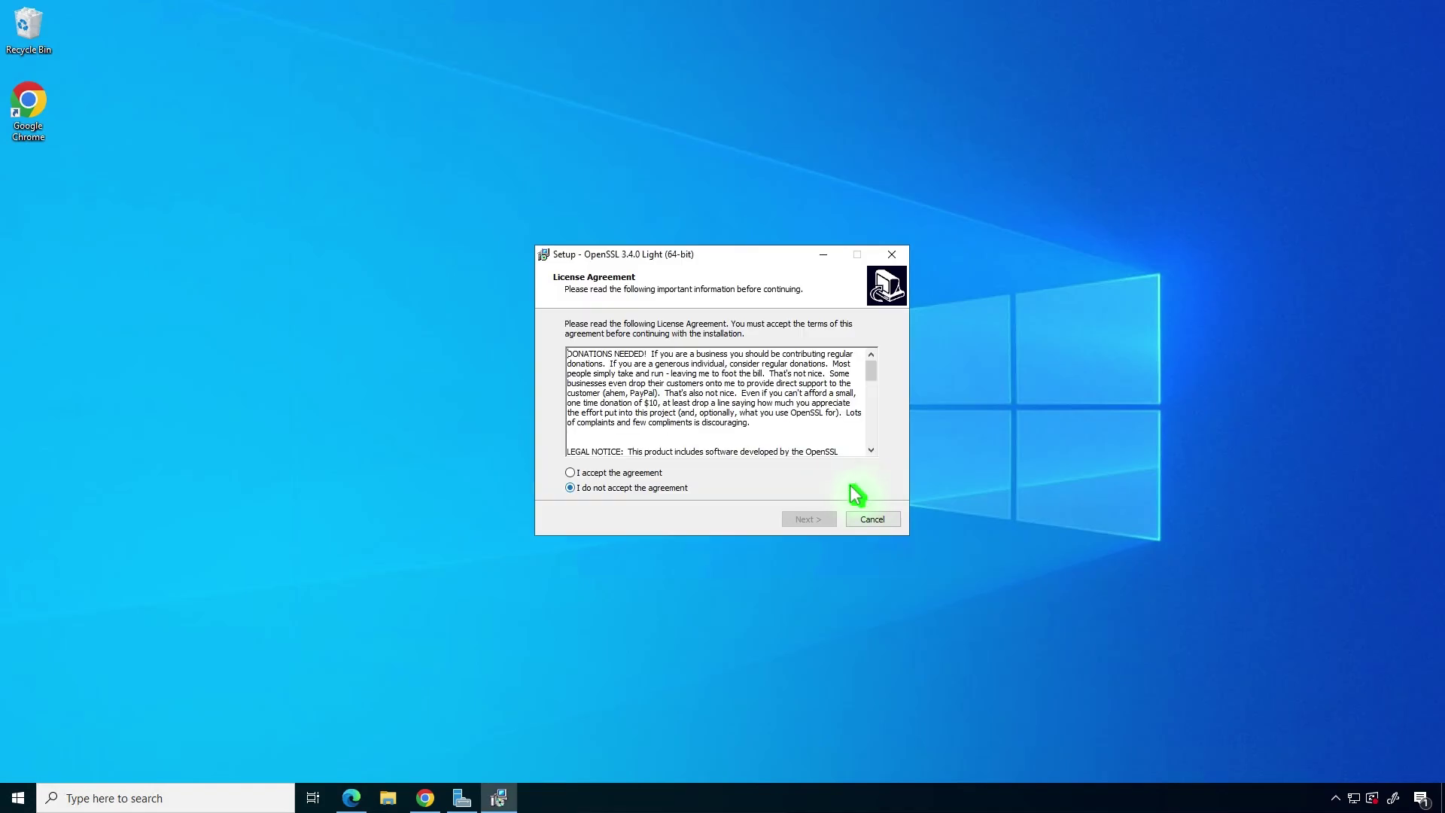
Accept the license and install OpenSSL Light in the default folder with DLLs in the Windows system directory, without any donation.
click(647, 474)
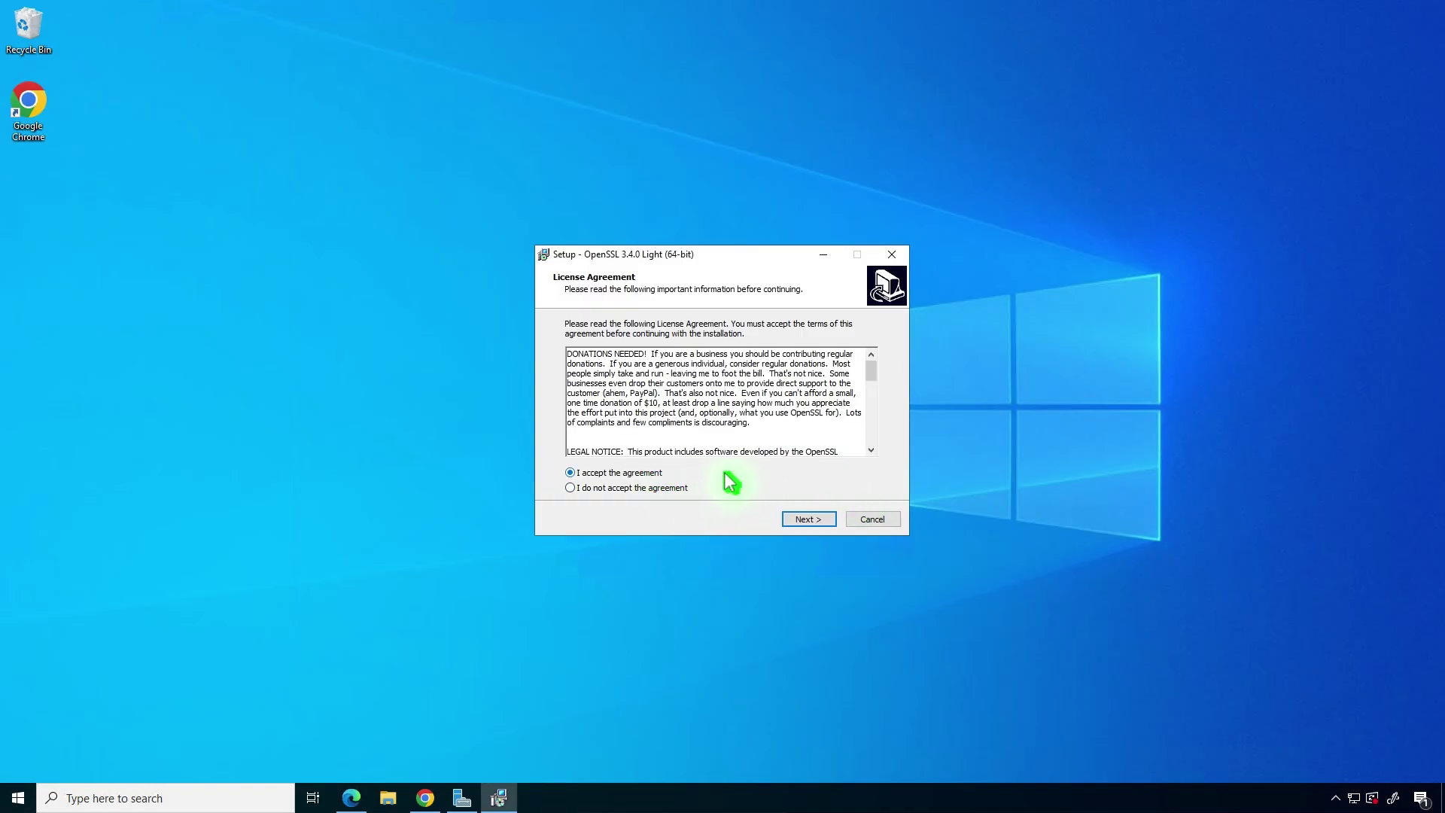
click(829, 522)
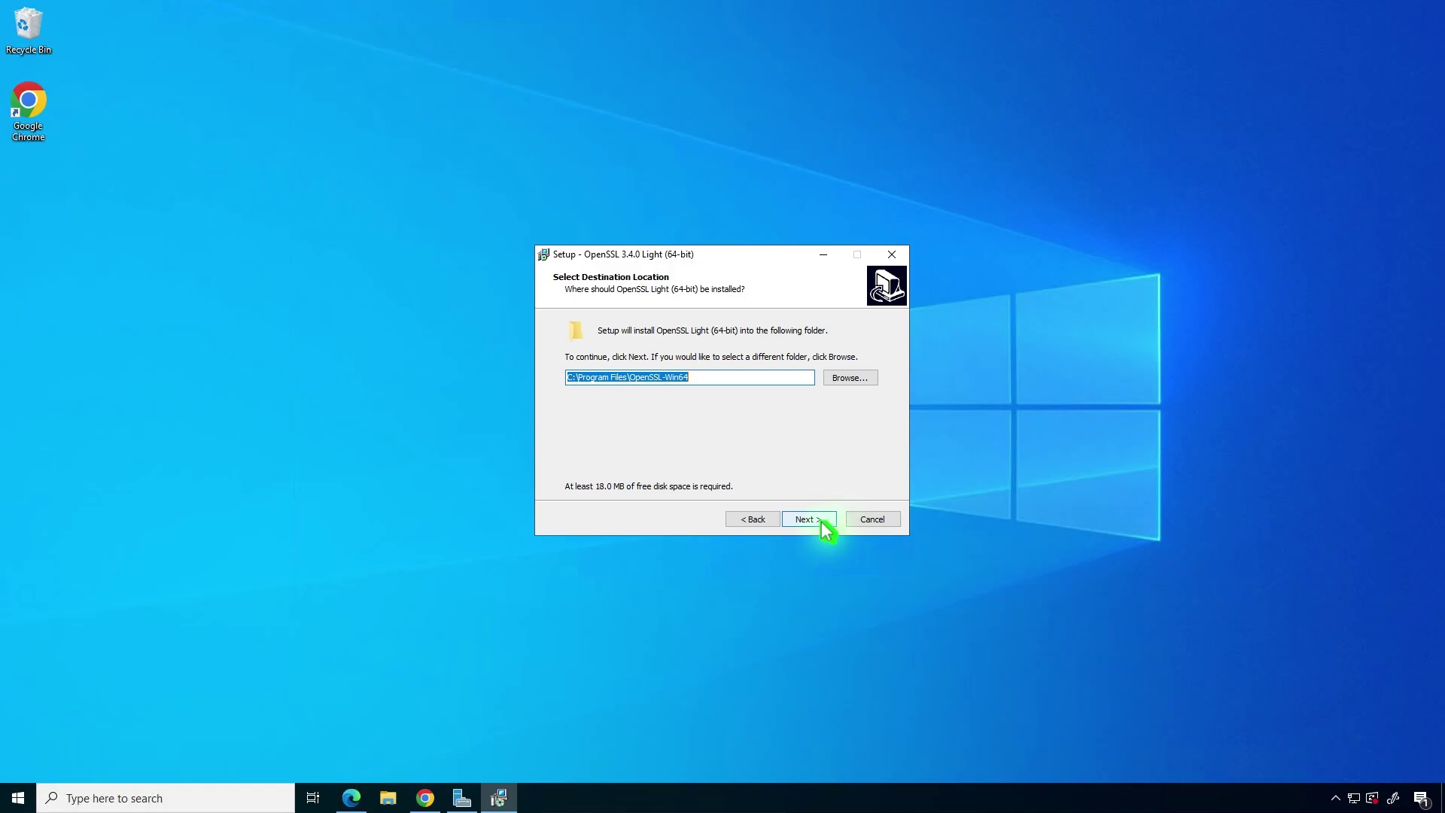
click(815, 522)
click(814, 522)
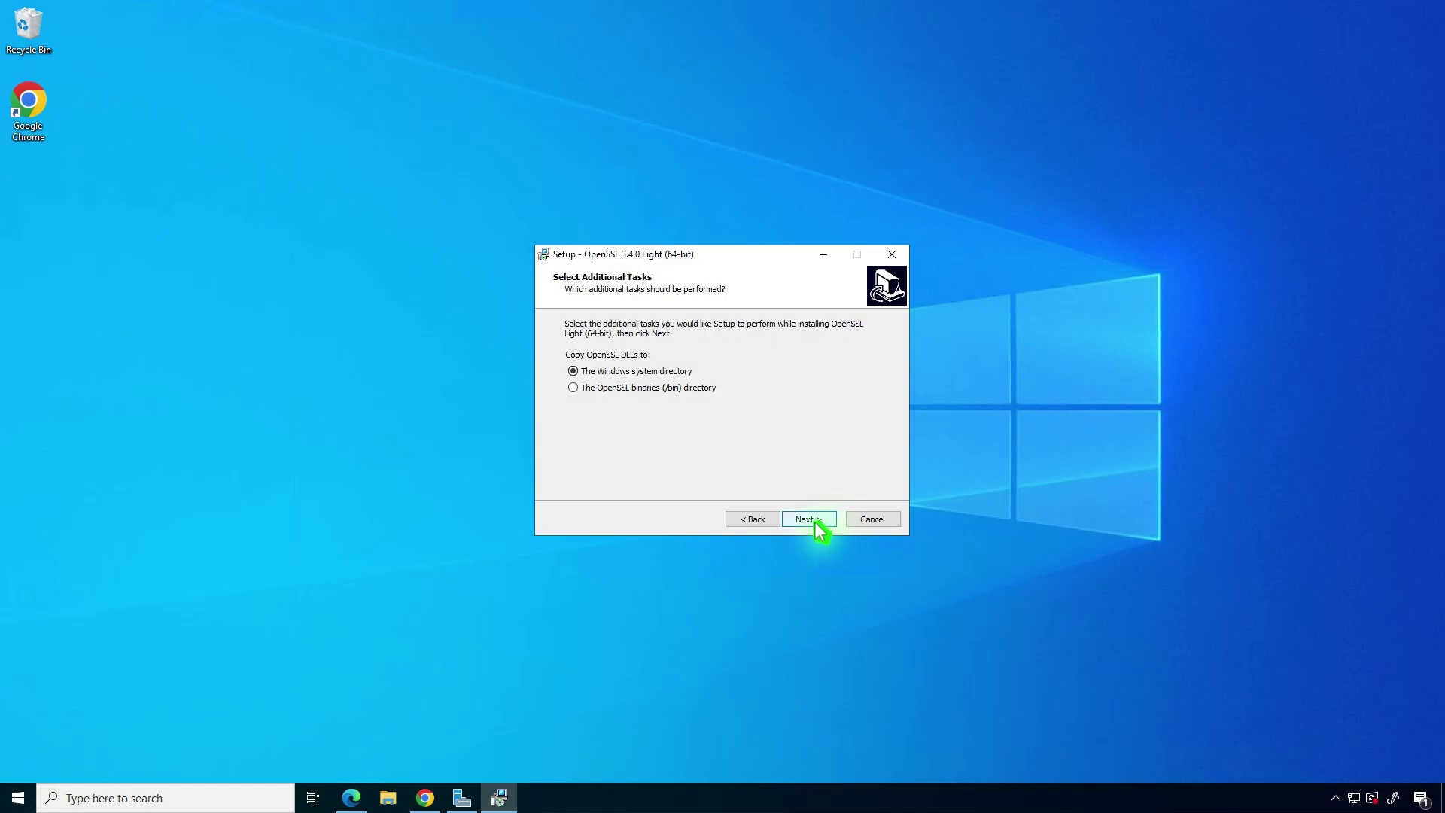
click(814, 521)
click(814, 521)
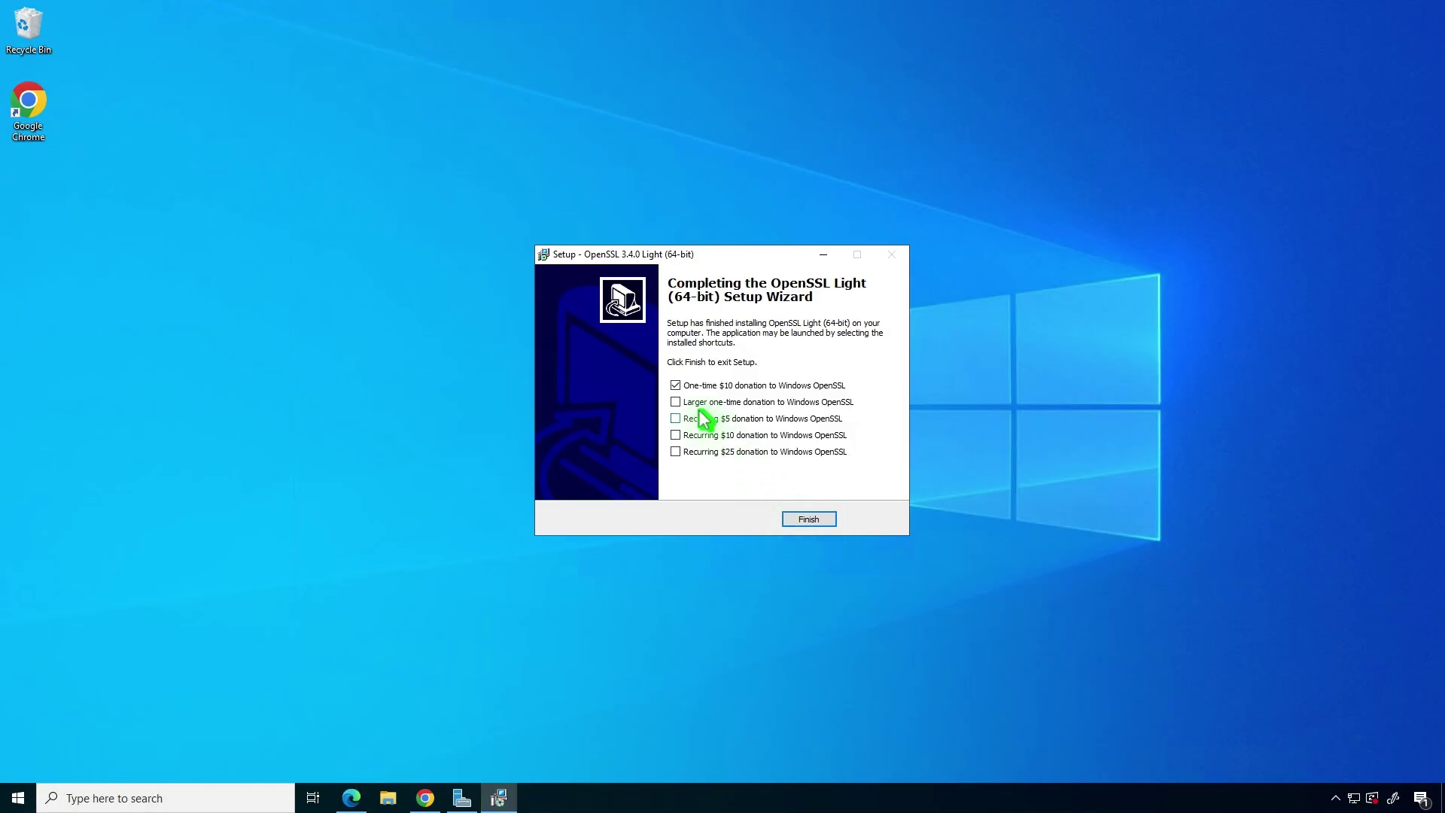
click(676, 384)
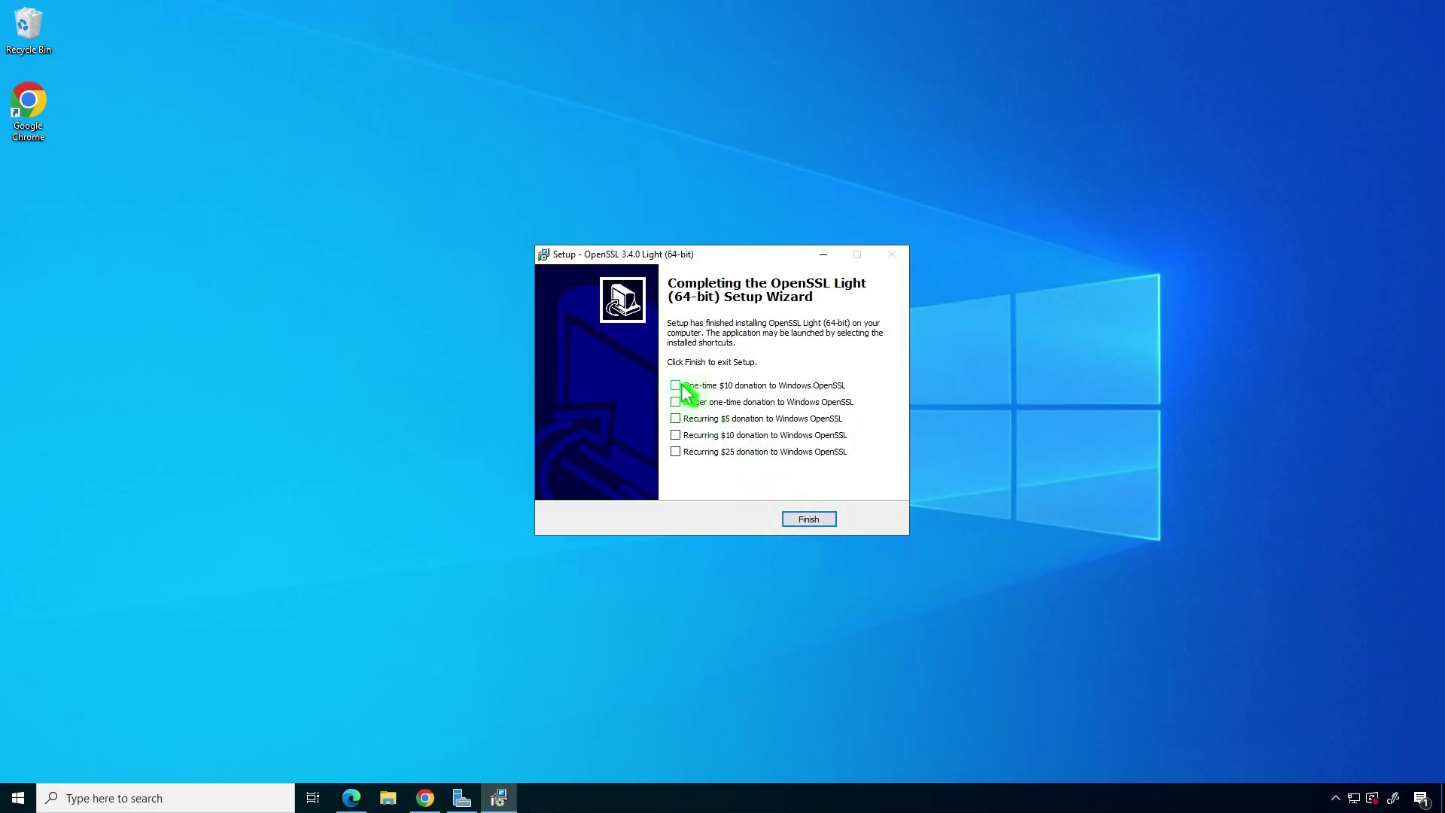
click(809, 520)
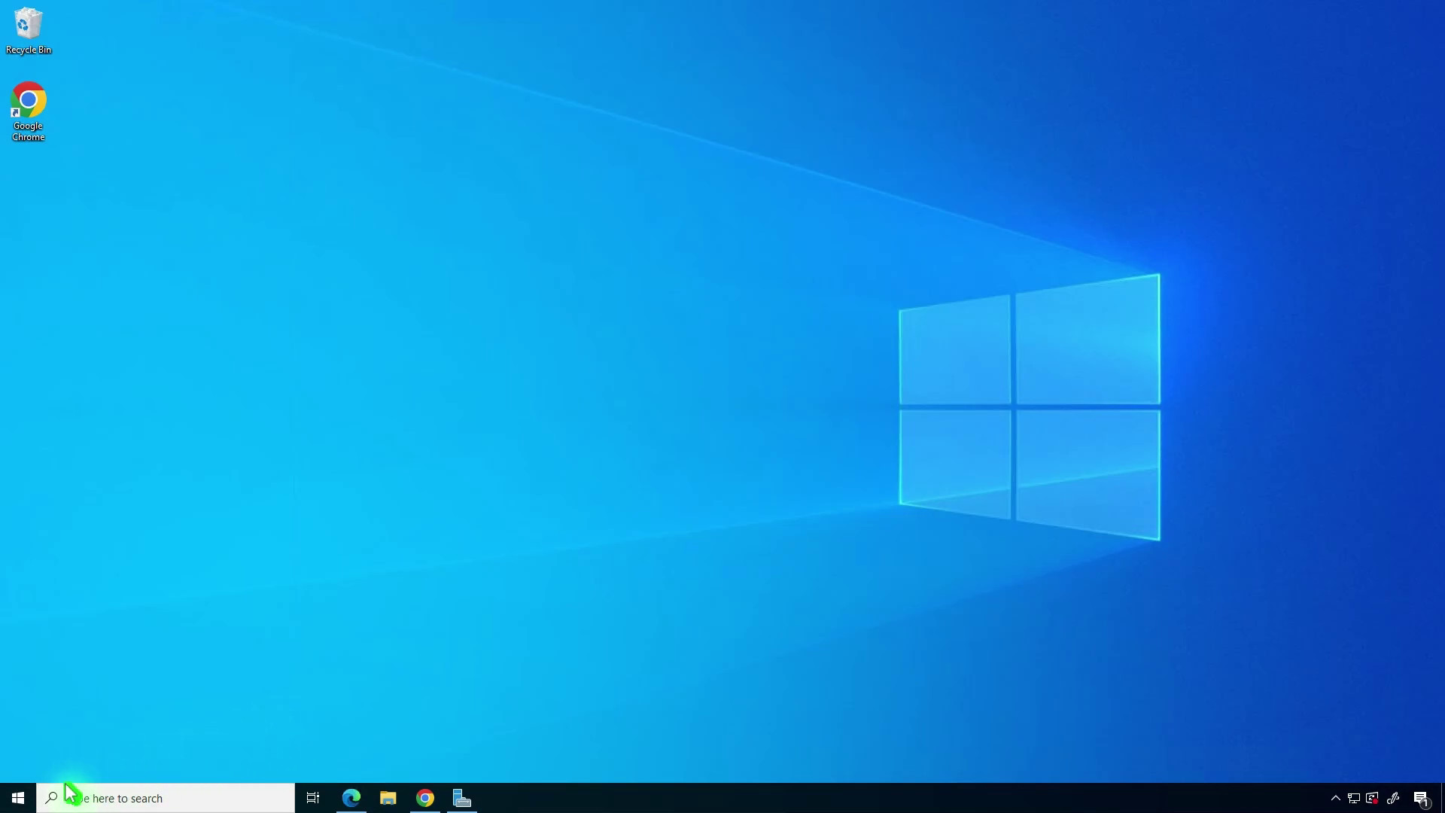
Open Windows PowerShell as administrator and run the openssl command.
right_click(17, 798)
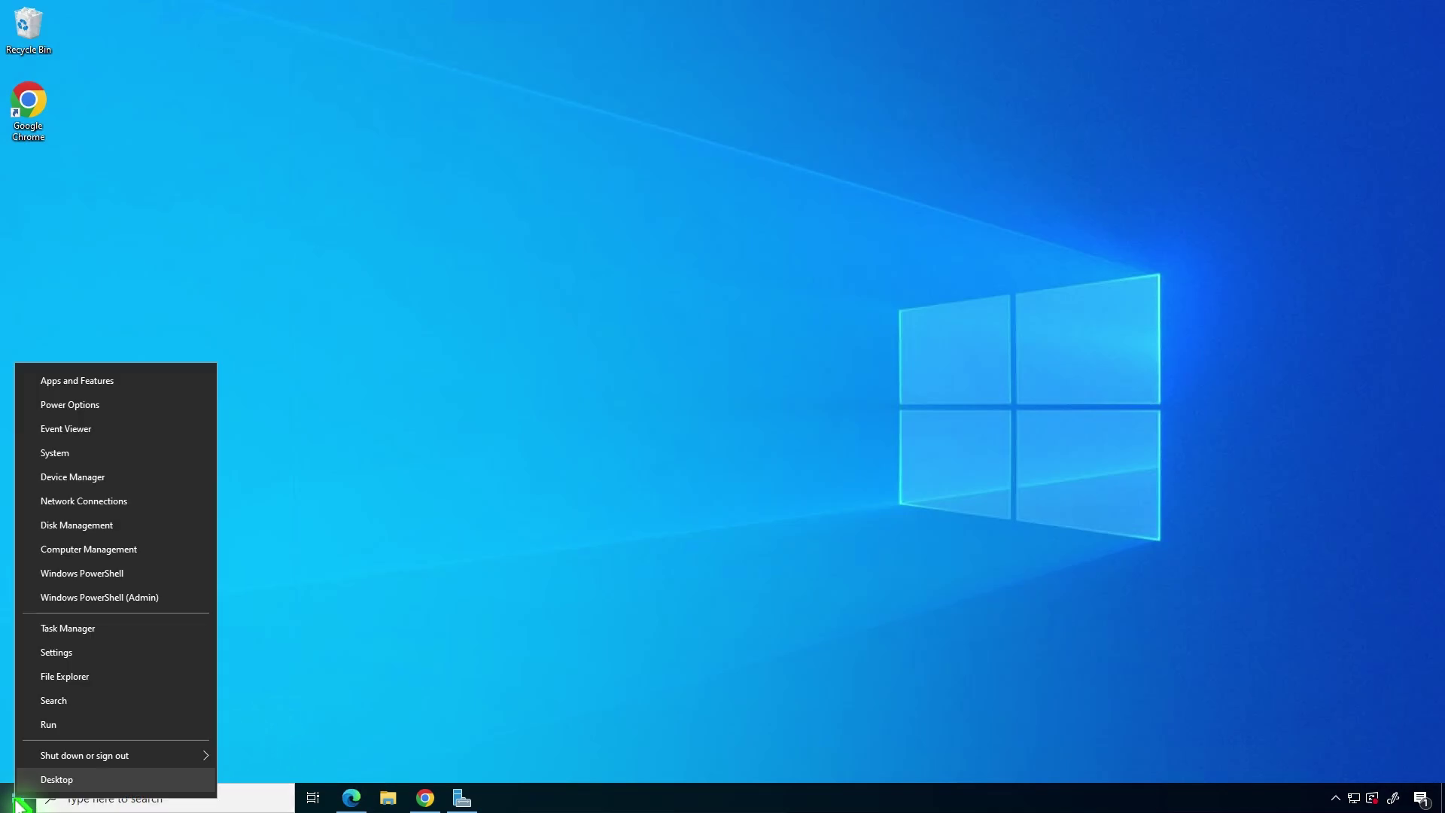
click(156, 600)
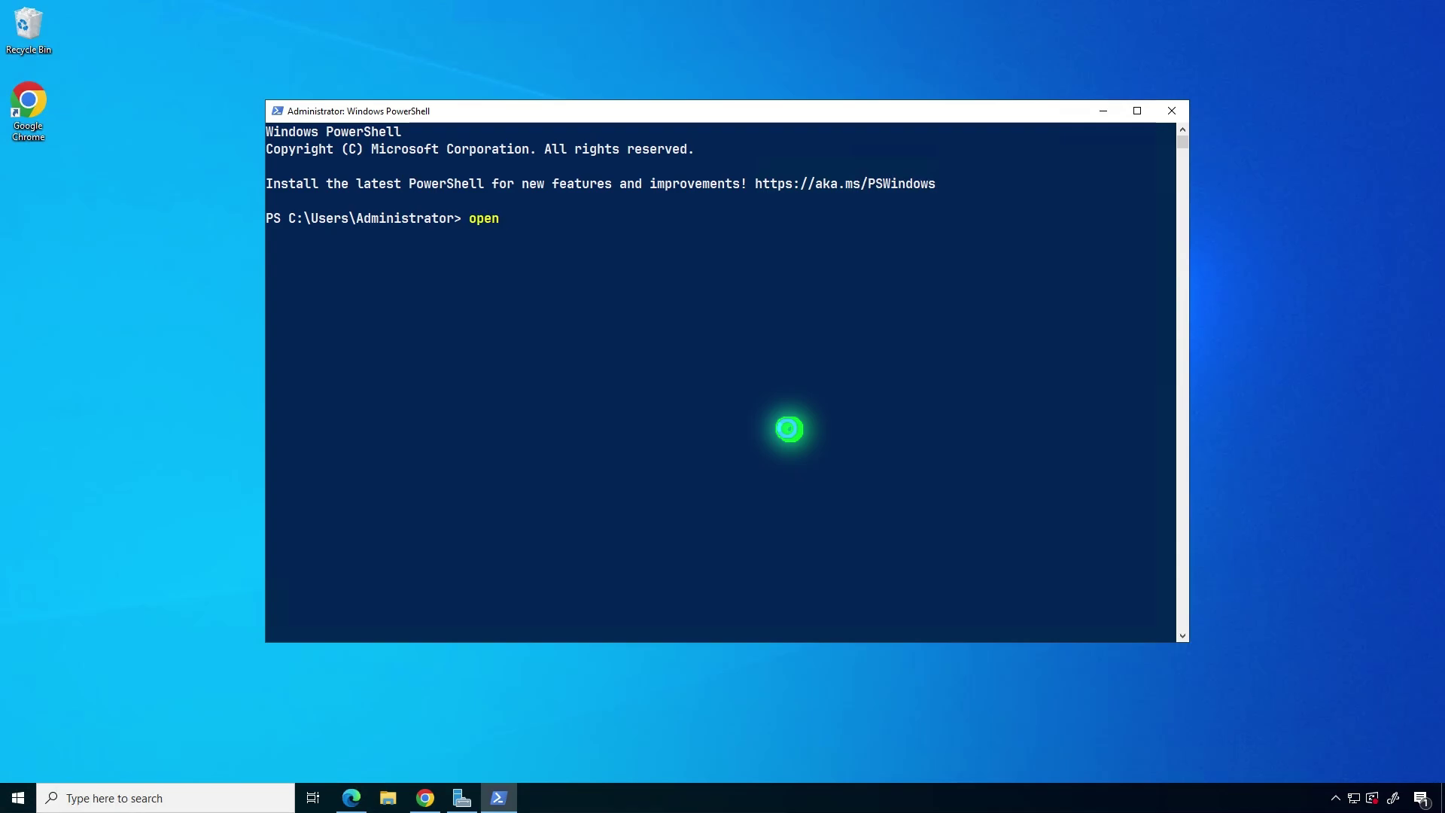
text(openssl)
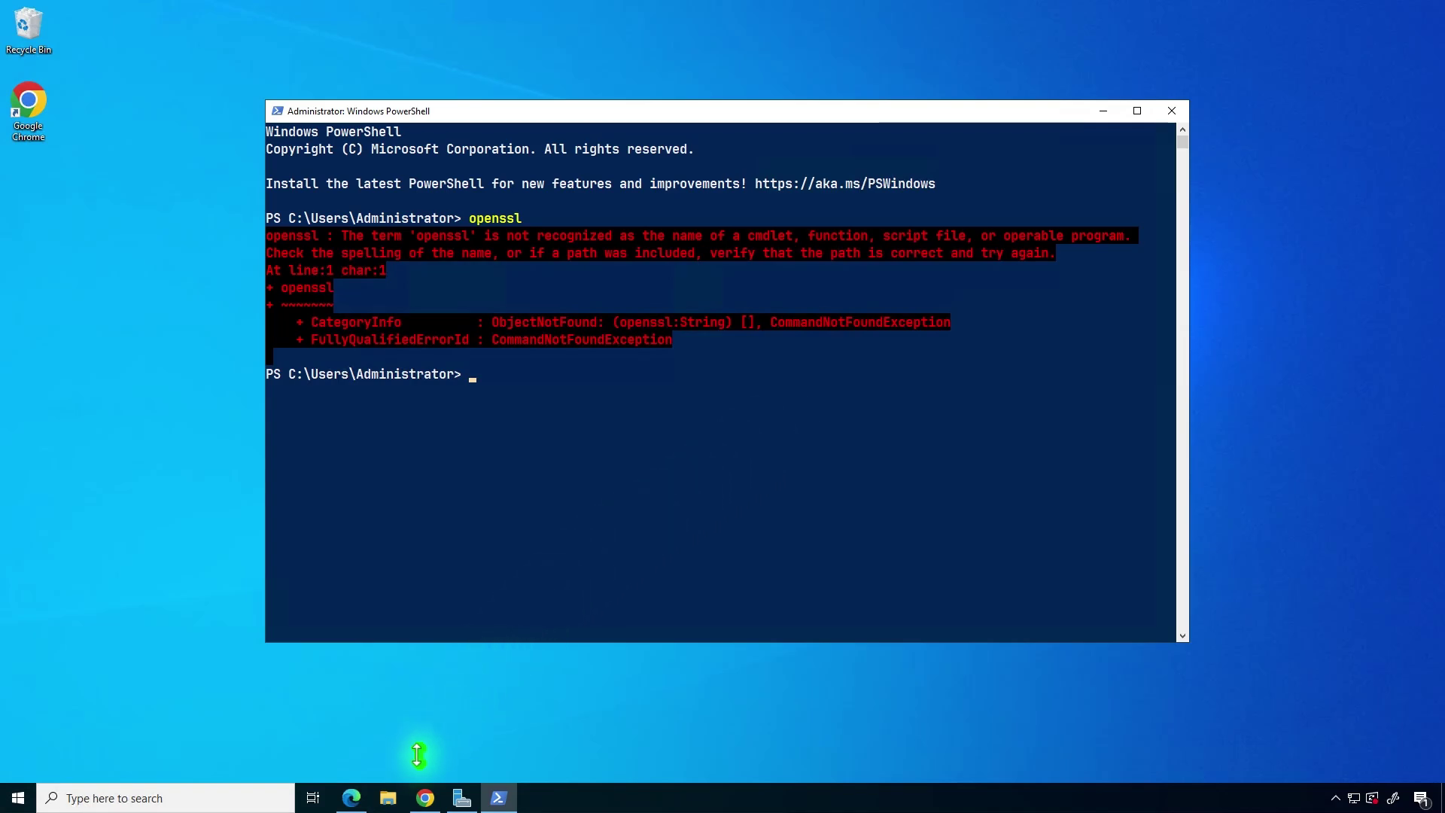
Open the bin folder of OpenSSL-Win64 under C:\Program Files in File Explorer and copy its full path.
click(388, 798)
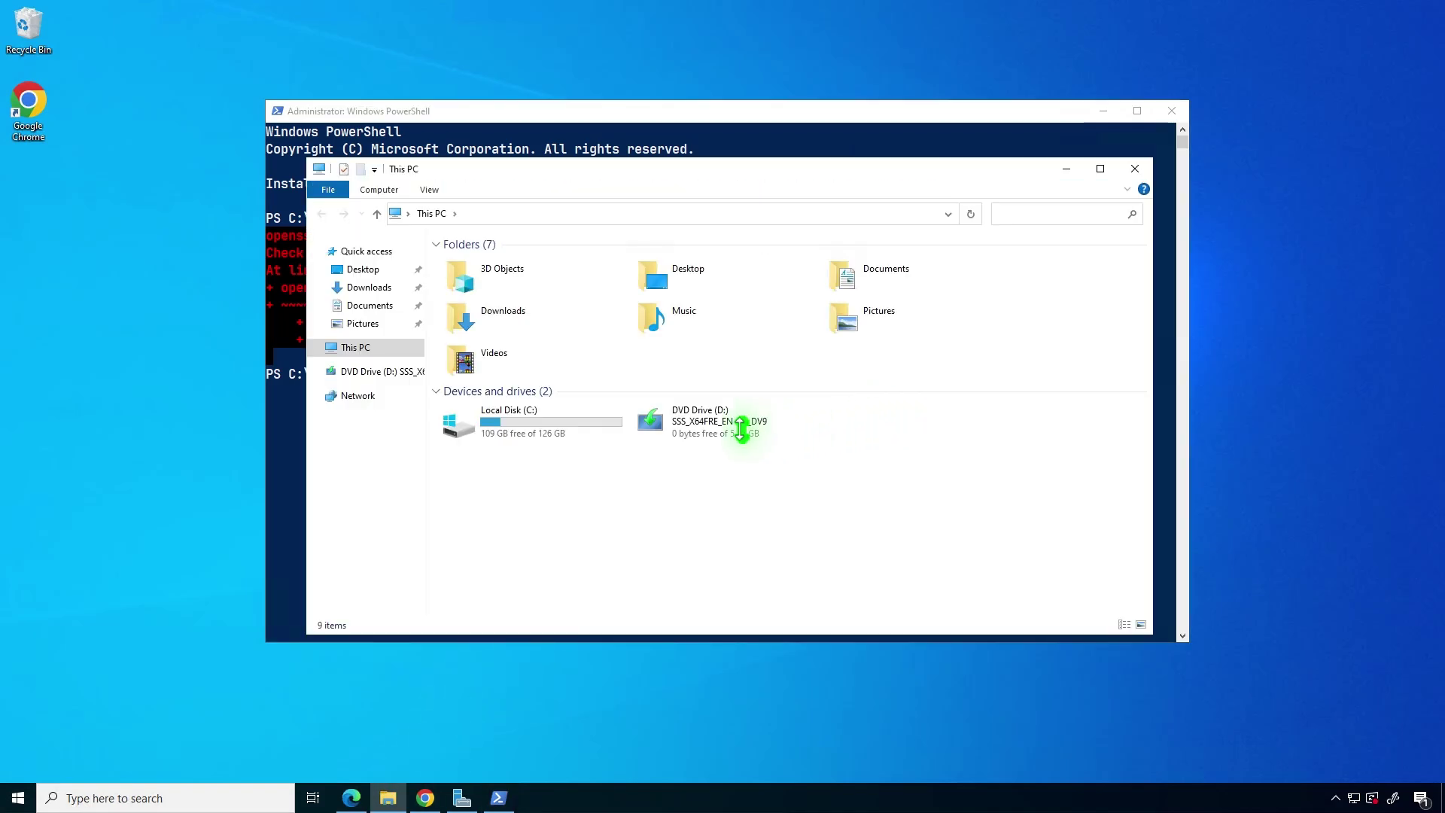
double_click(564, 430)
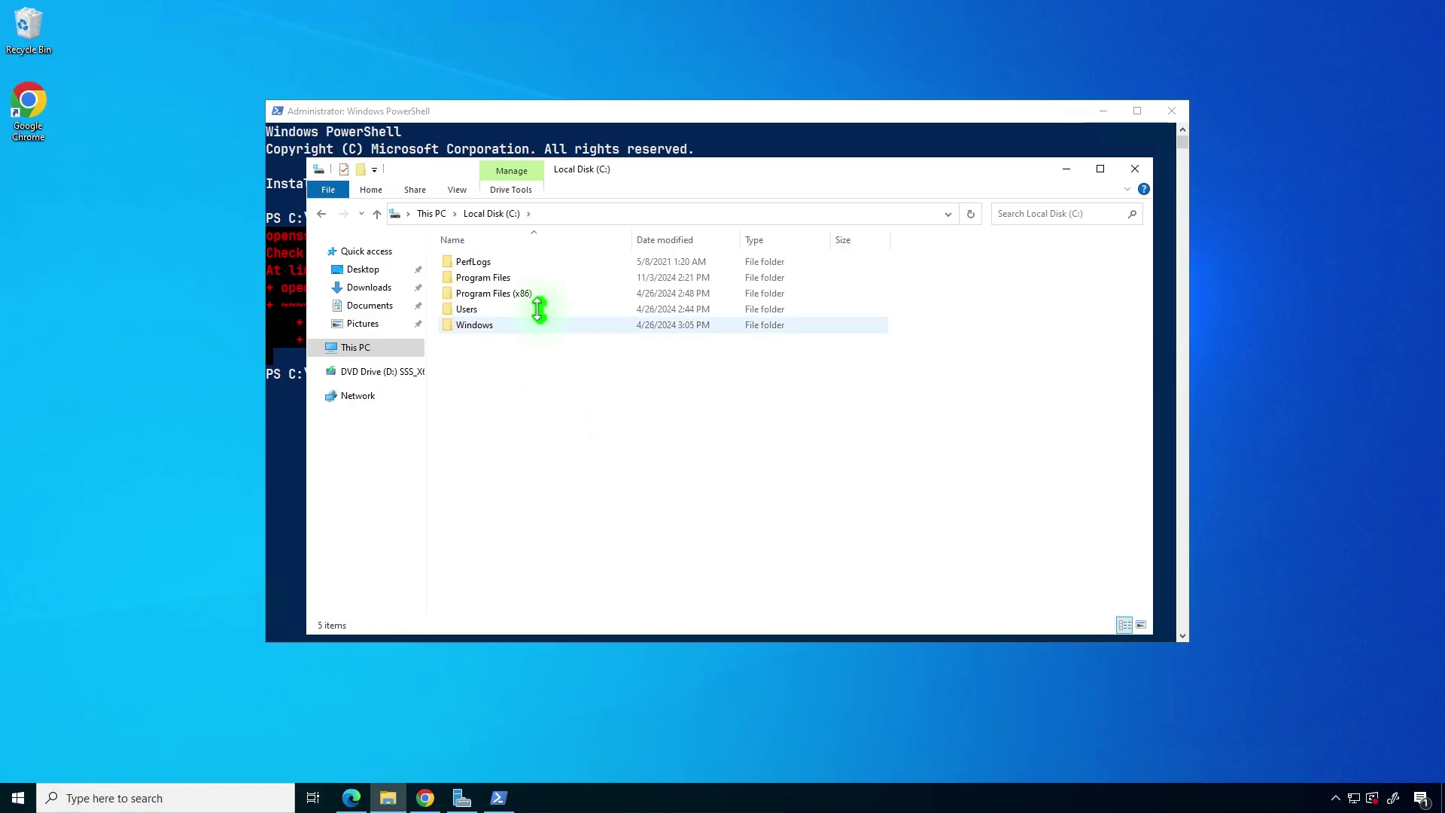
double_click(534, 279)
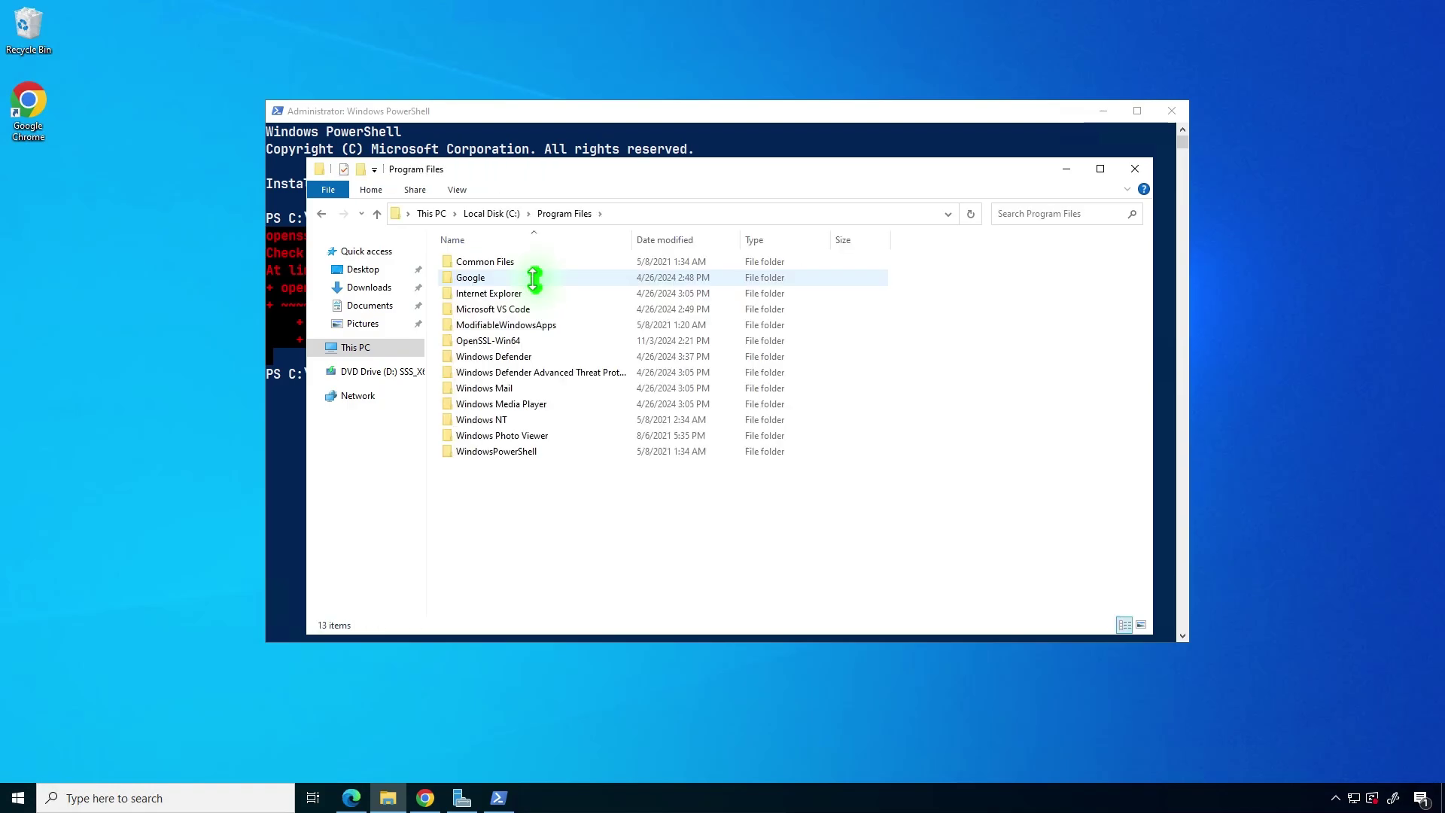
double_click(525, 340)
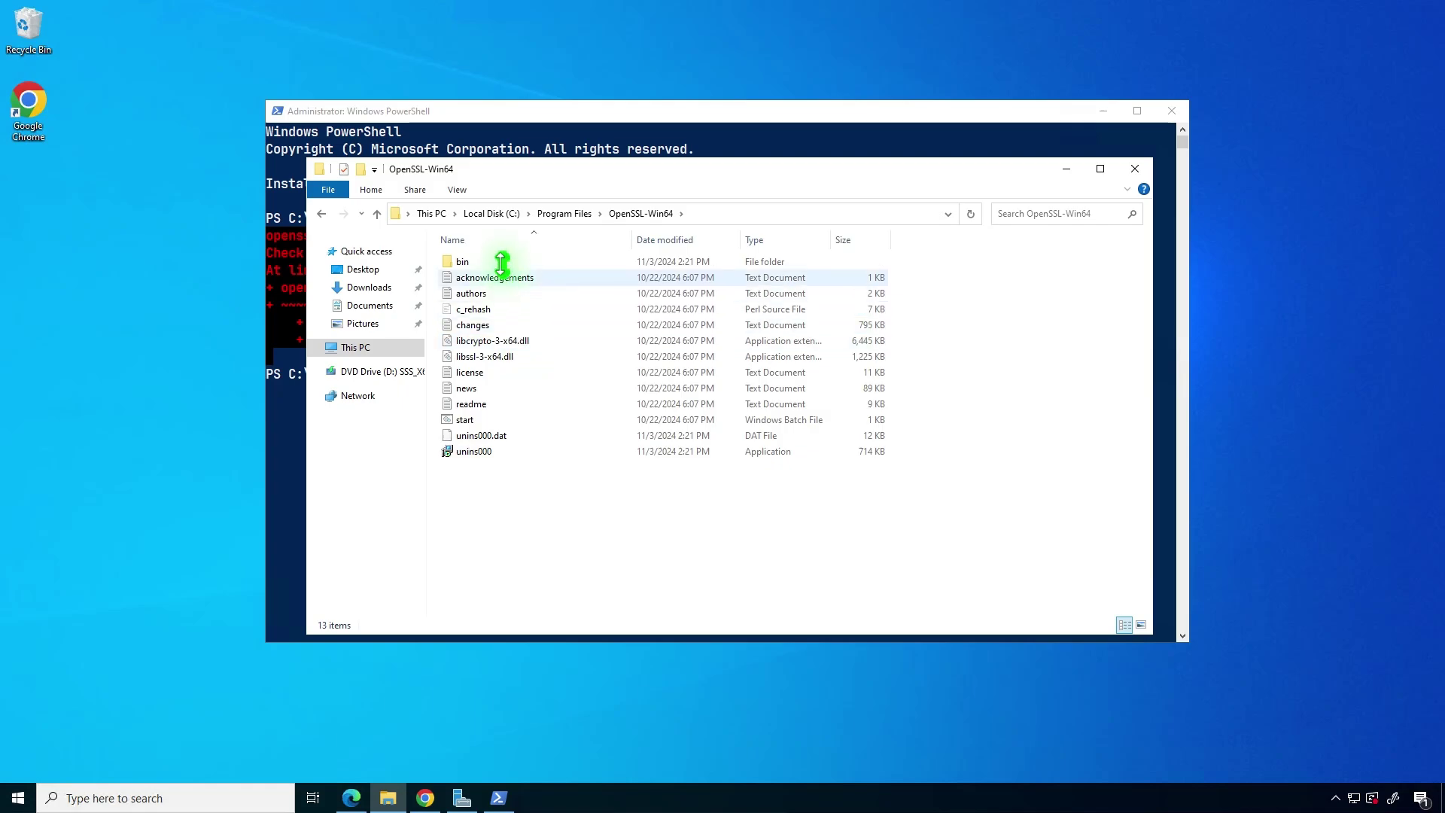
double_click(501, 262)
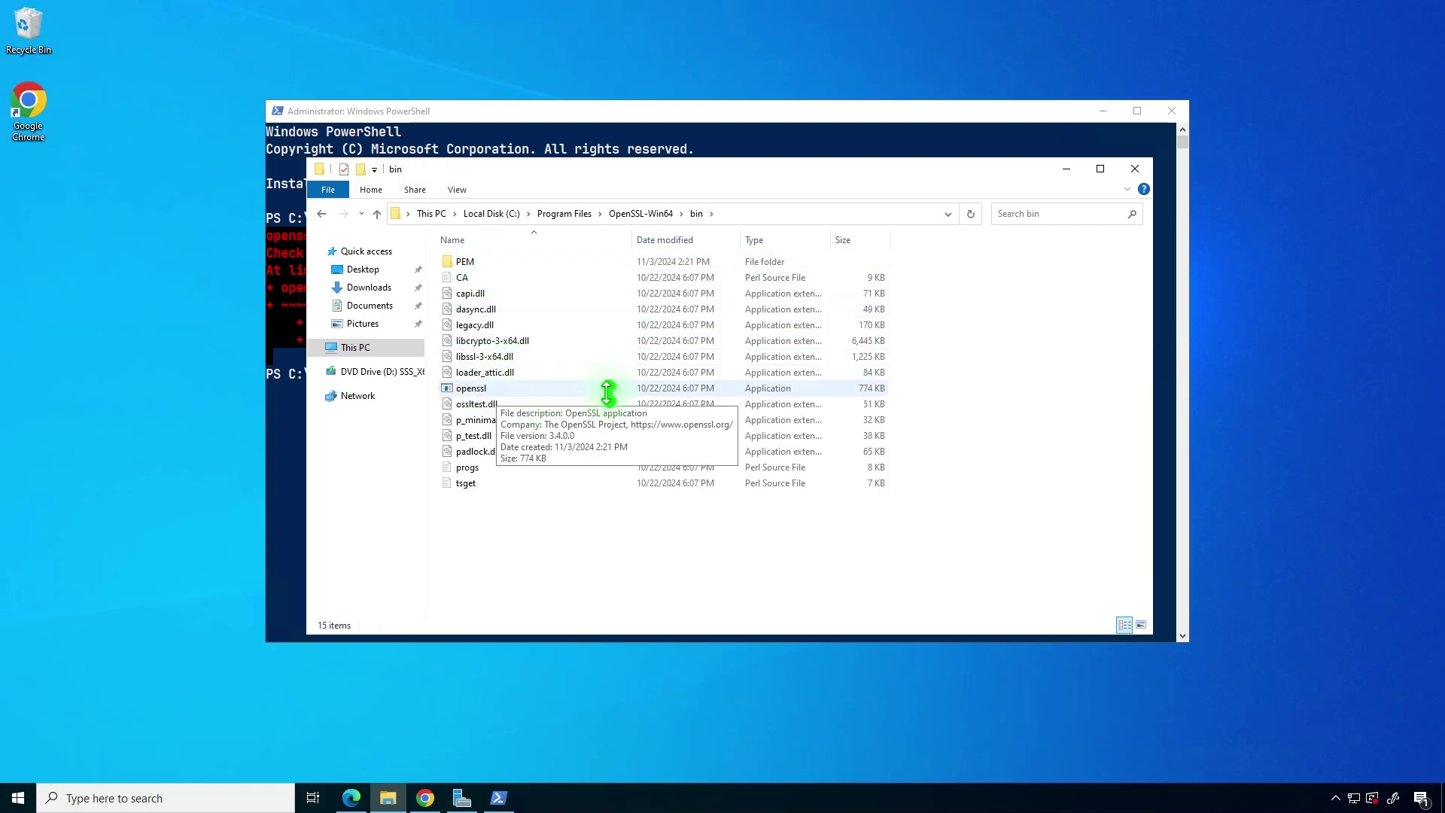
click(770, 211)
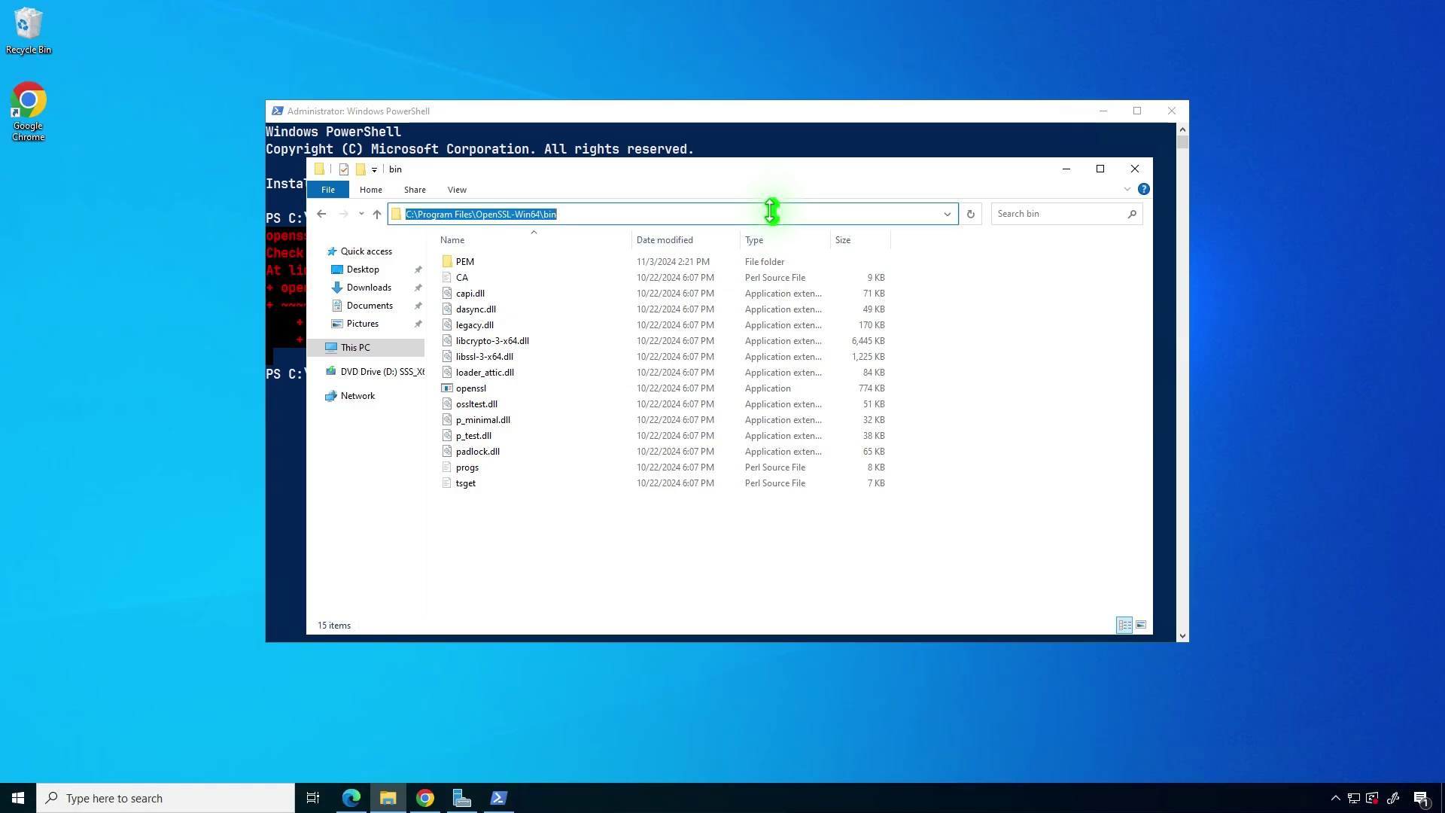
right_click(580, 215)
click(625, 261)
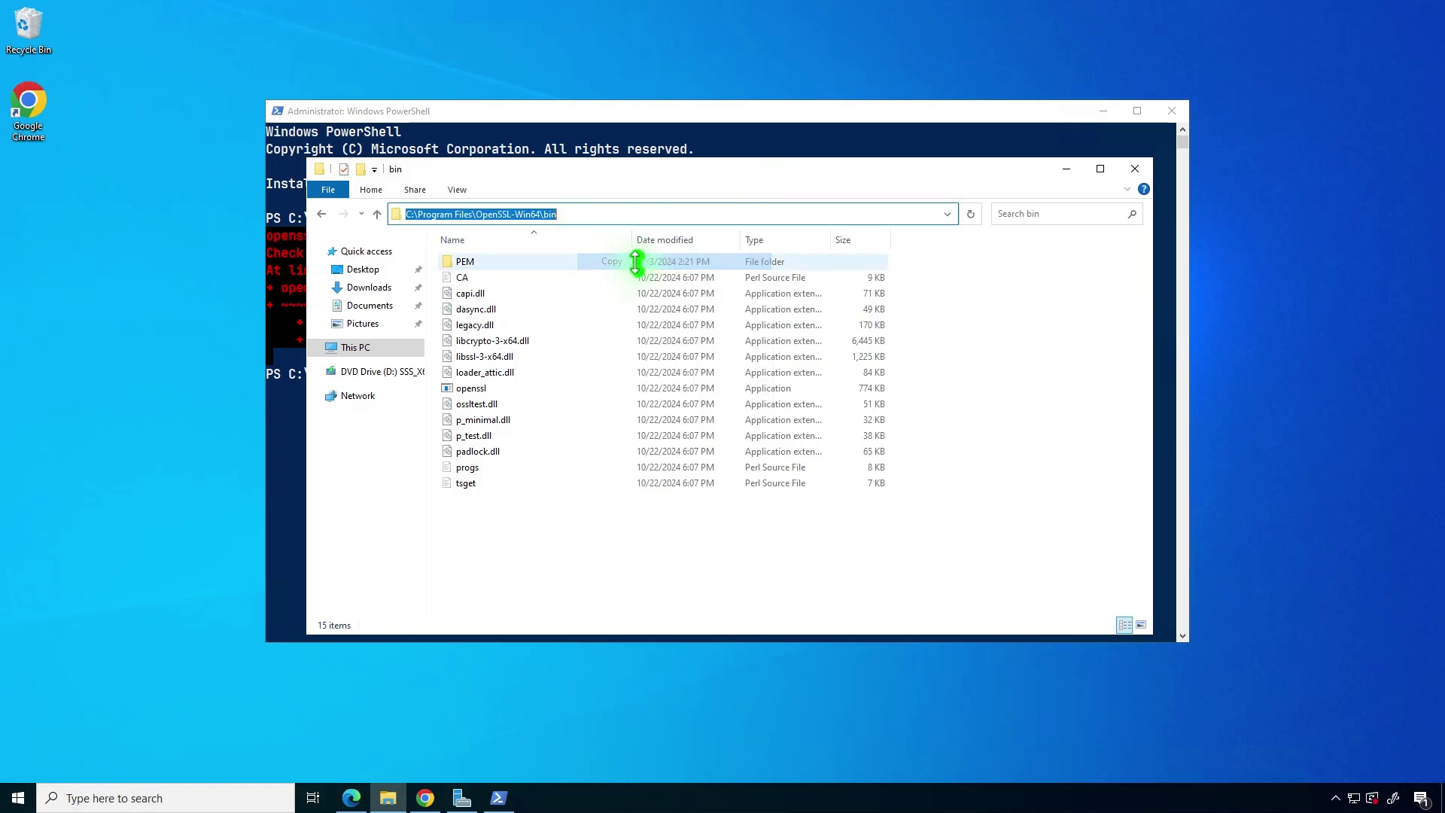
Return to PowerShell and change the directory to 'C:\Program Files\OpenSSL-Win64\bin' using the copied path.
click(1067, 169)
text(cd)
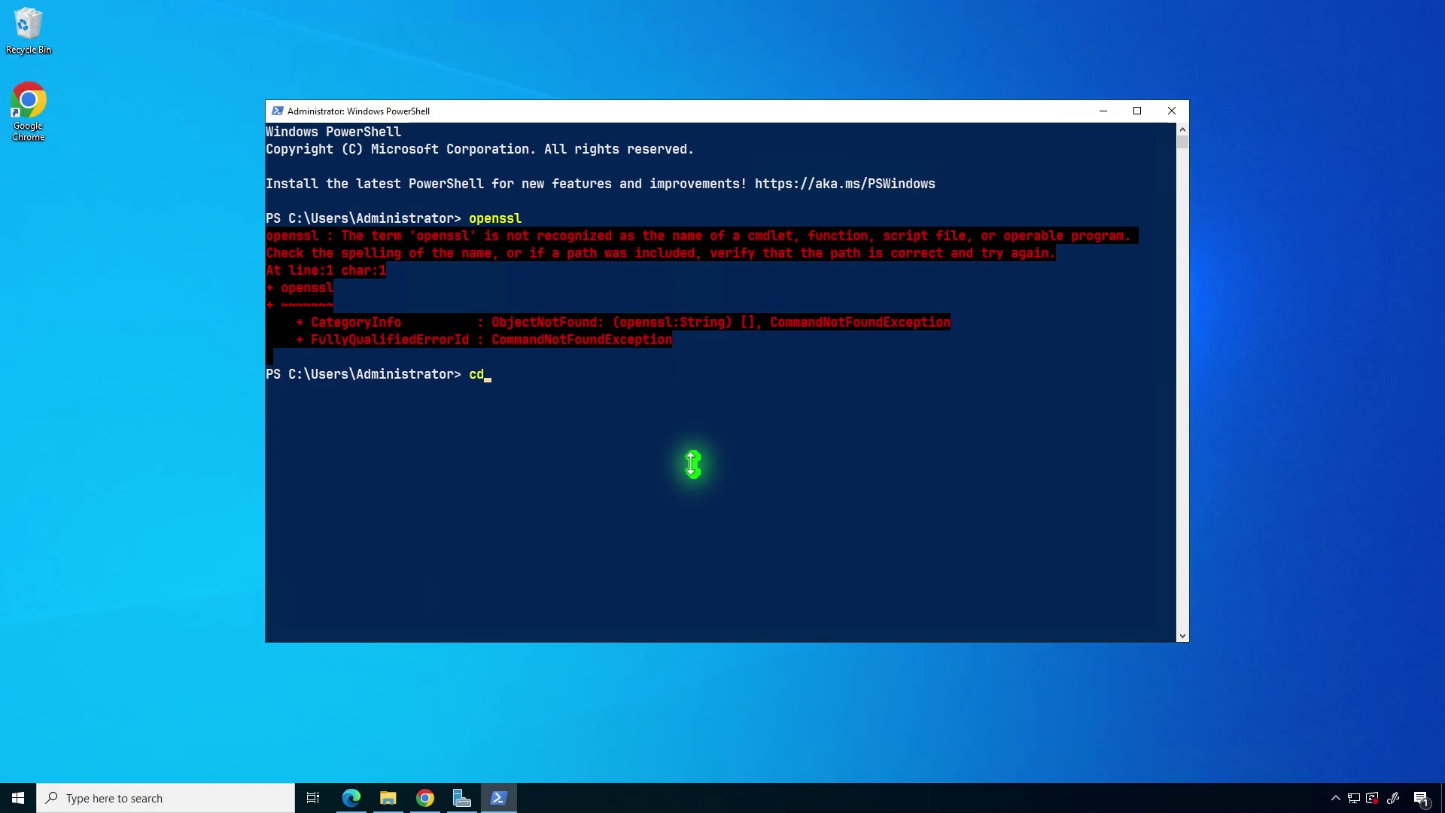
text( ')
key(ctrl+v)
text(')
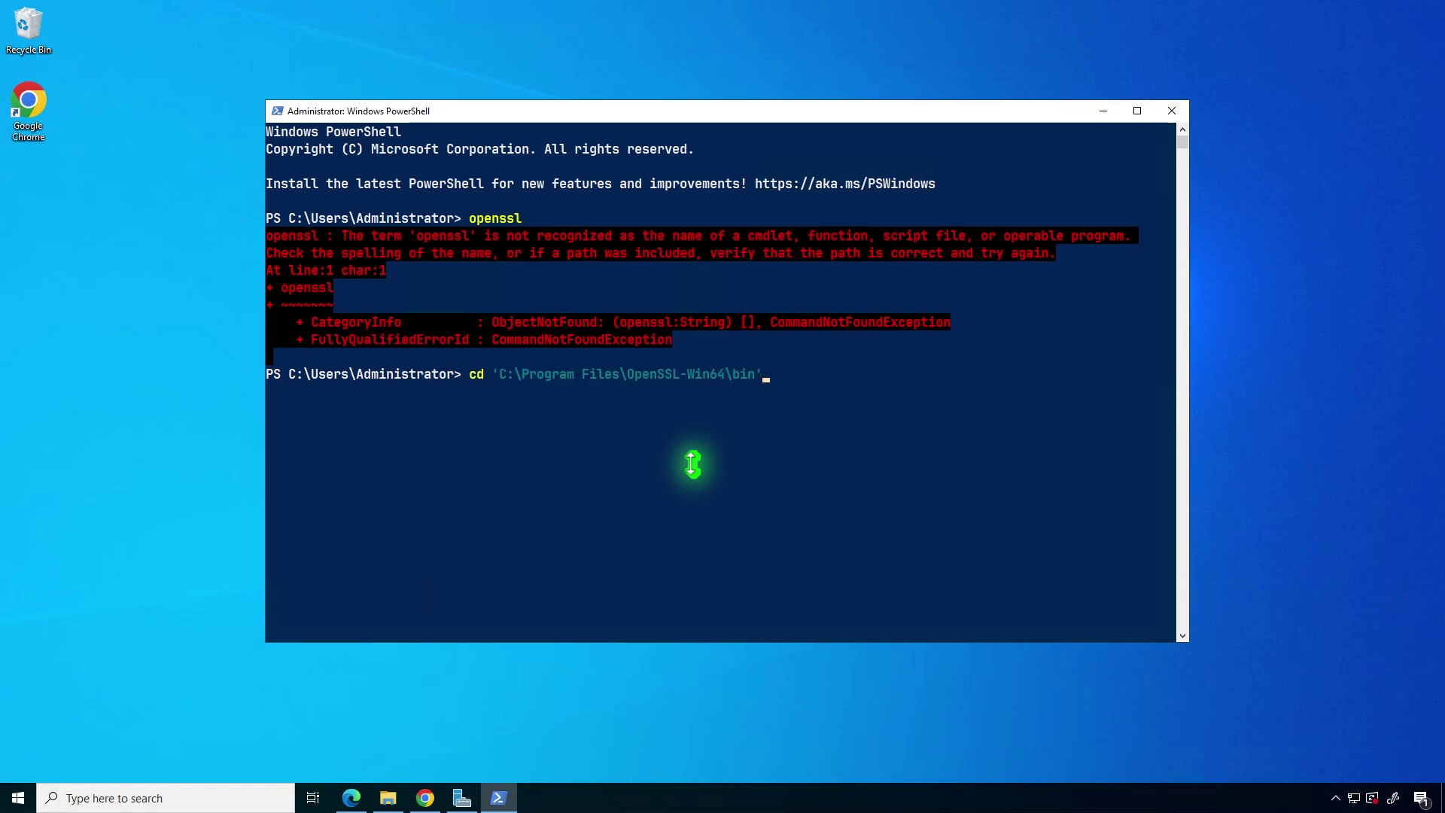
key(Return)
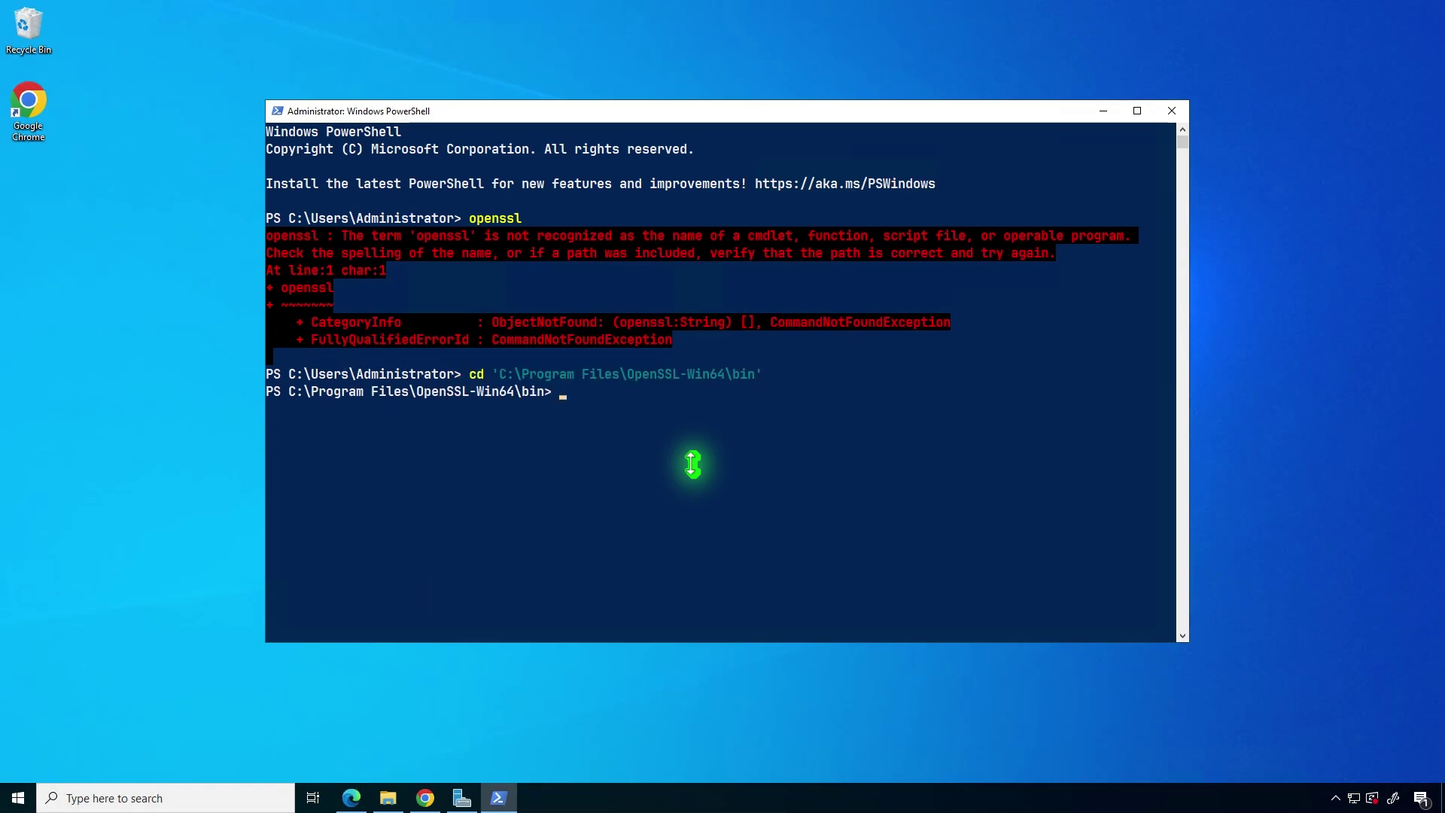
key(Return)
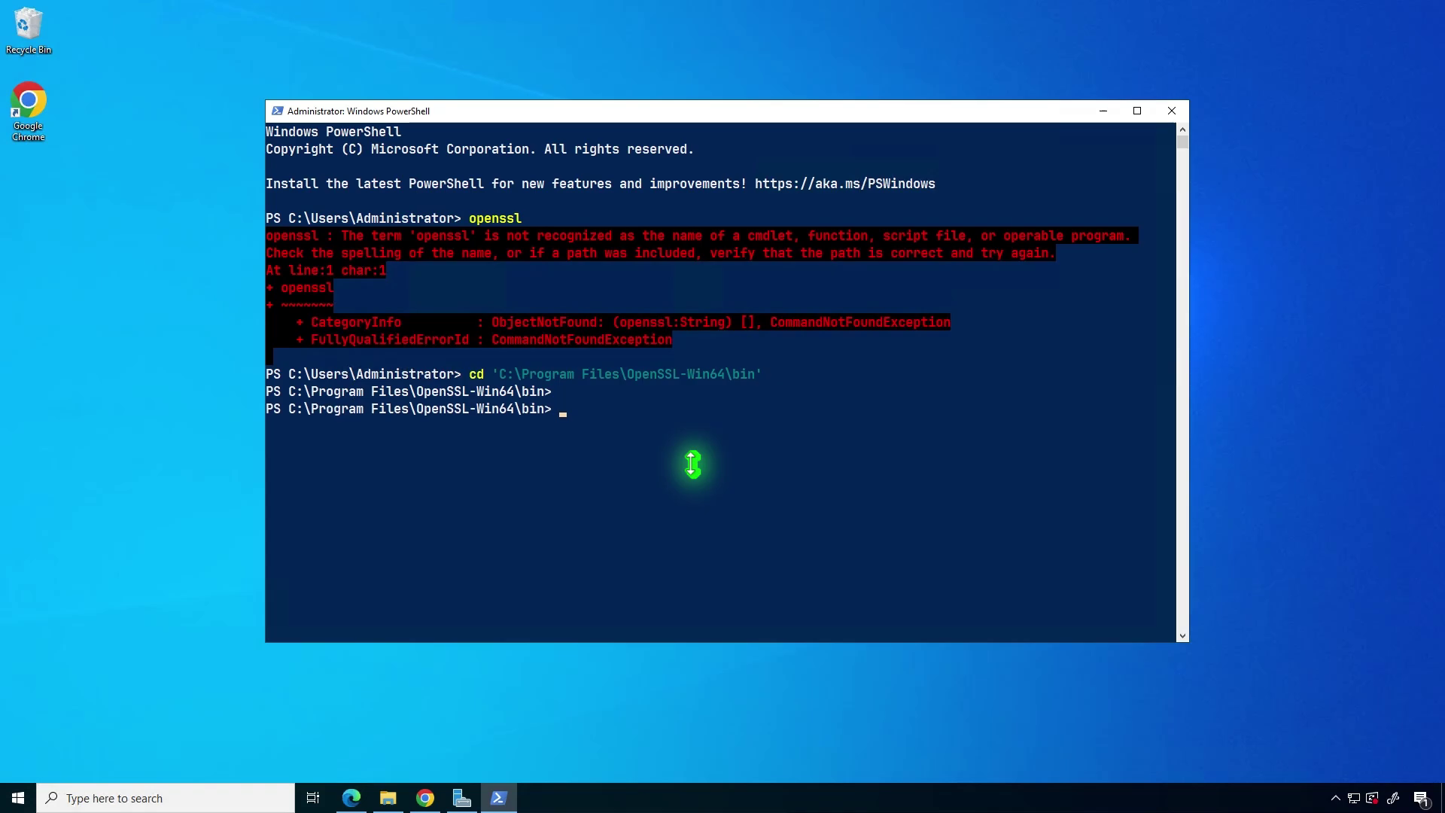
Run the openssl executable from the bin folder, then minimize the PowerShell window.
text(open)
key(Tab)
key(Return)
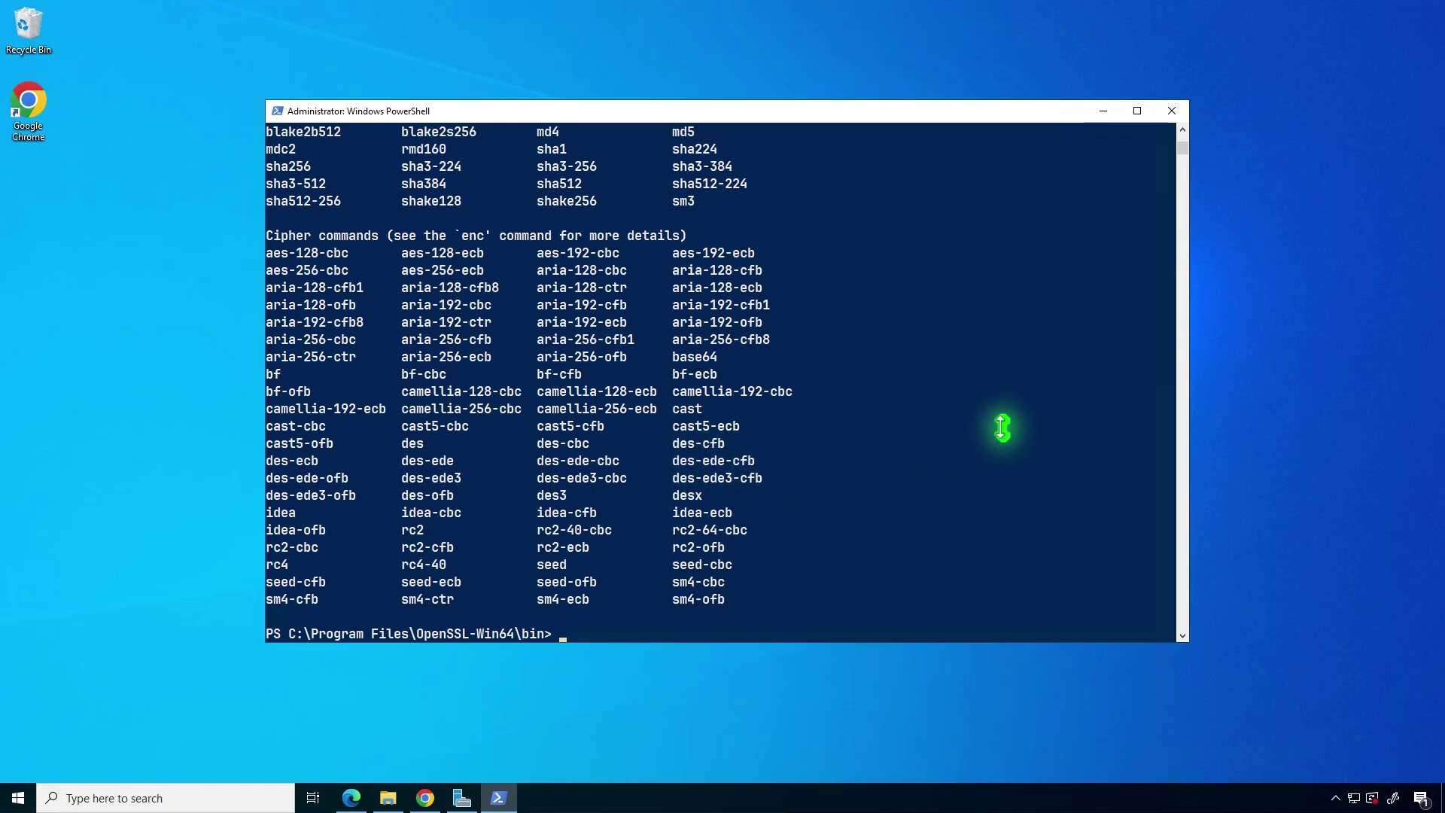
click(1106, 111)
Search Windows for "env", open the system environment variables settings and bring up the Environment Variables dialog.
click(192, 802)
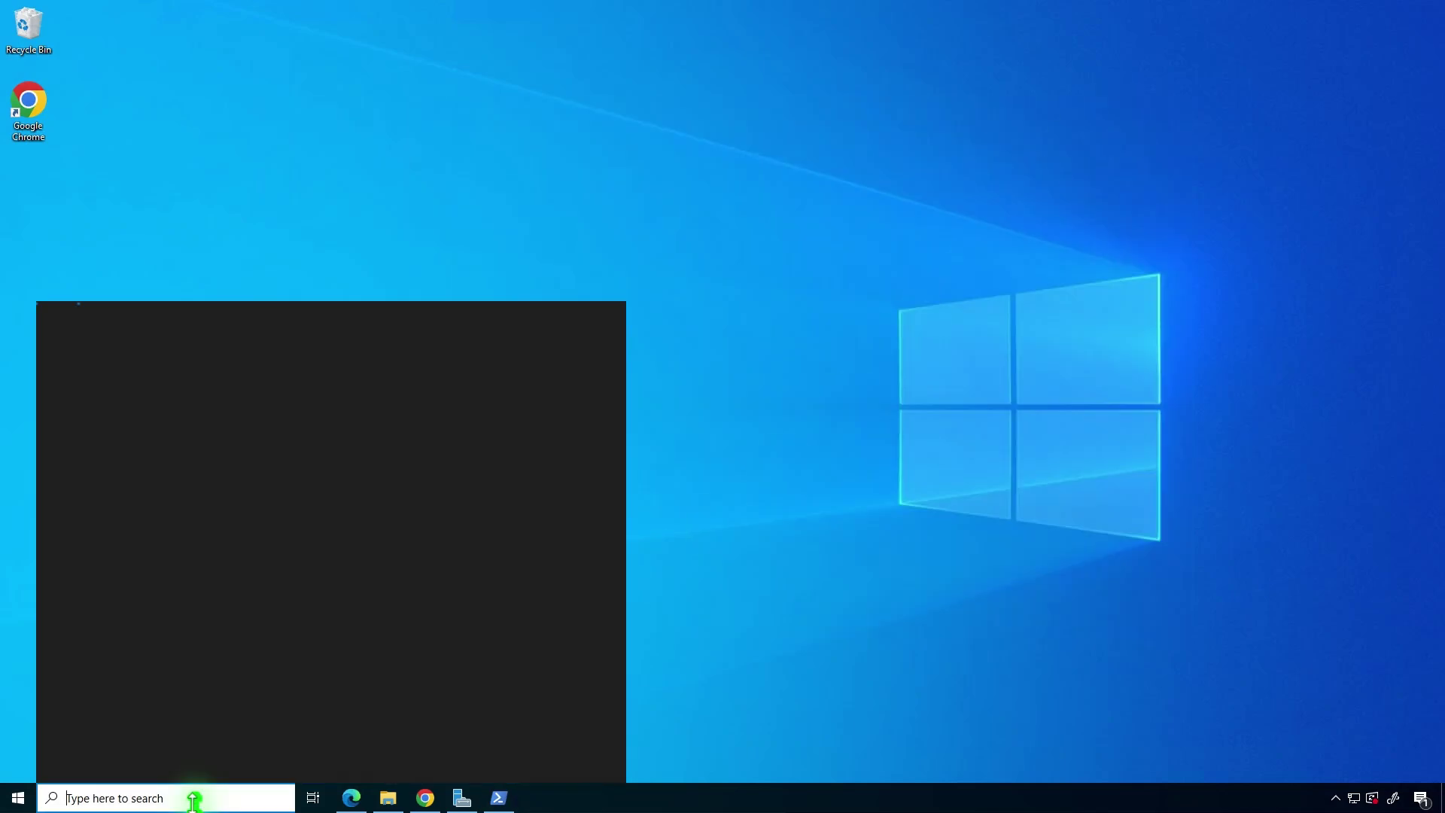
text(env)
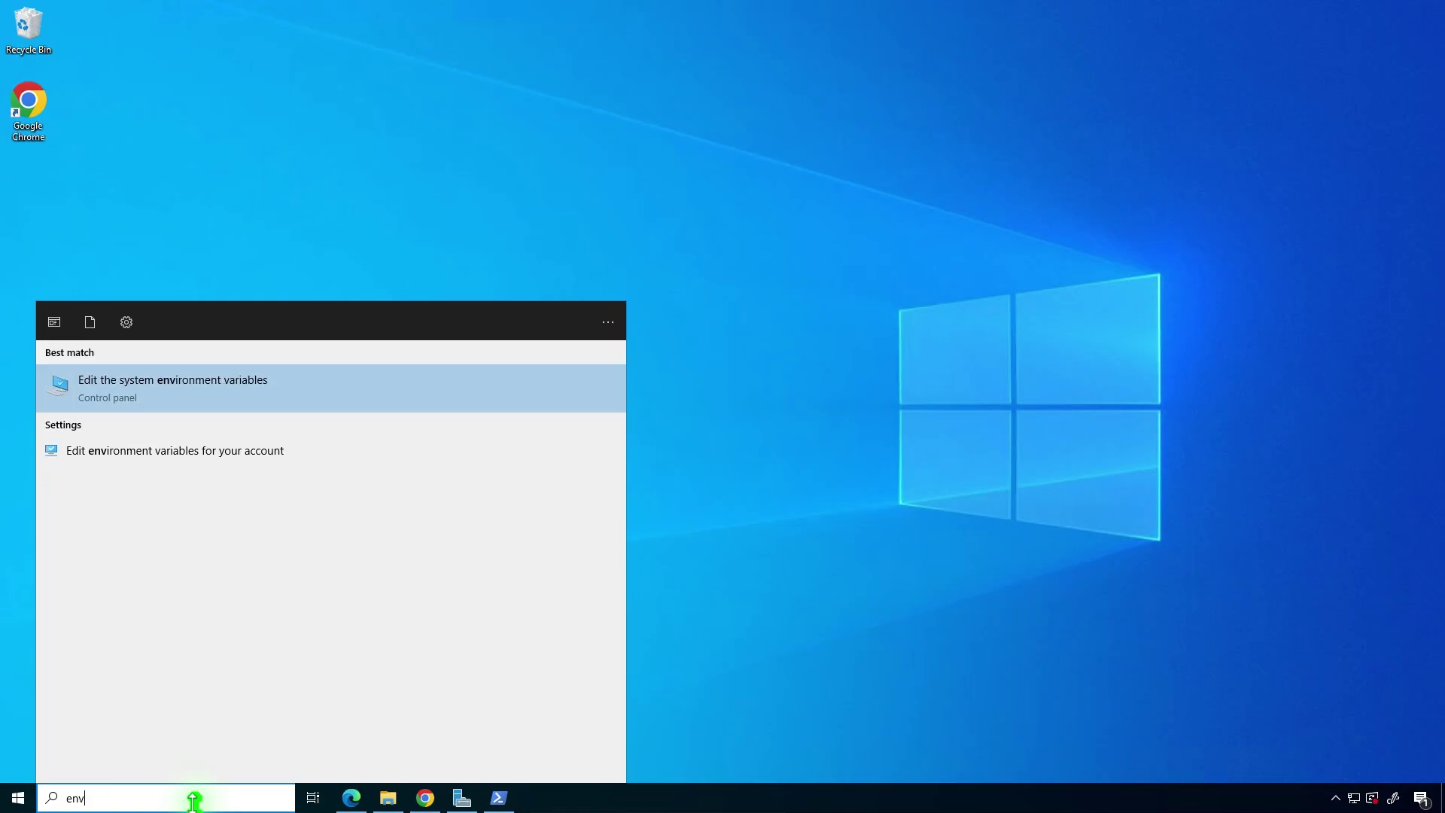
click(247, 405)
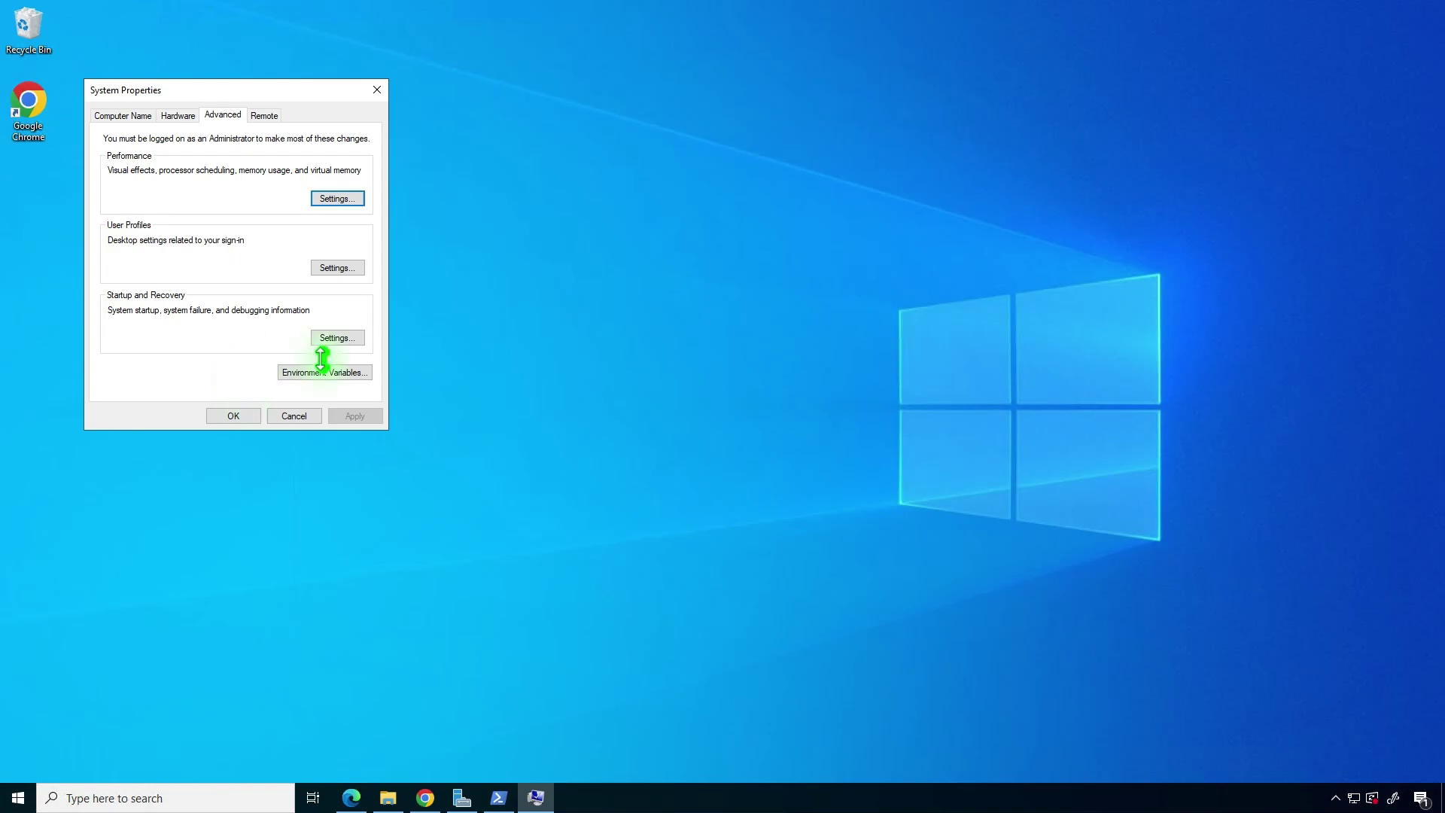
click(367, 372)
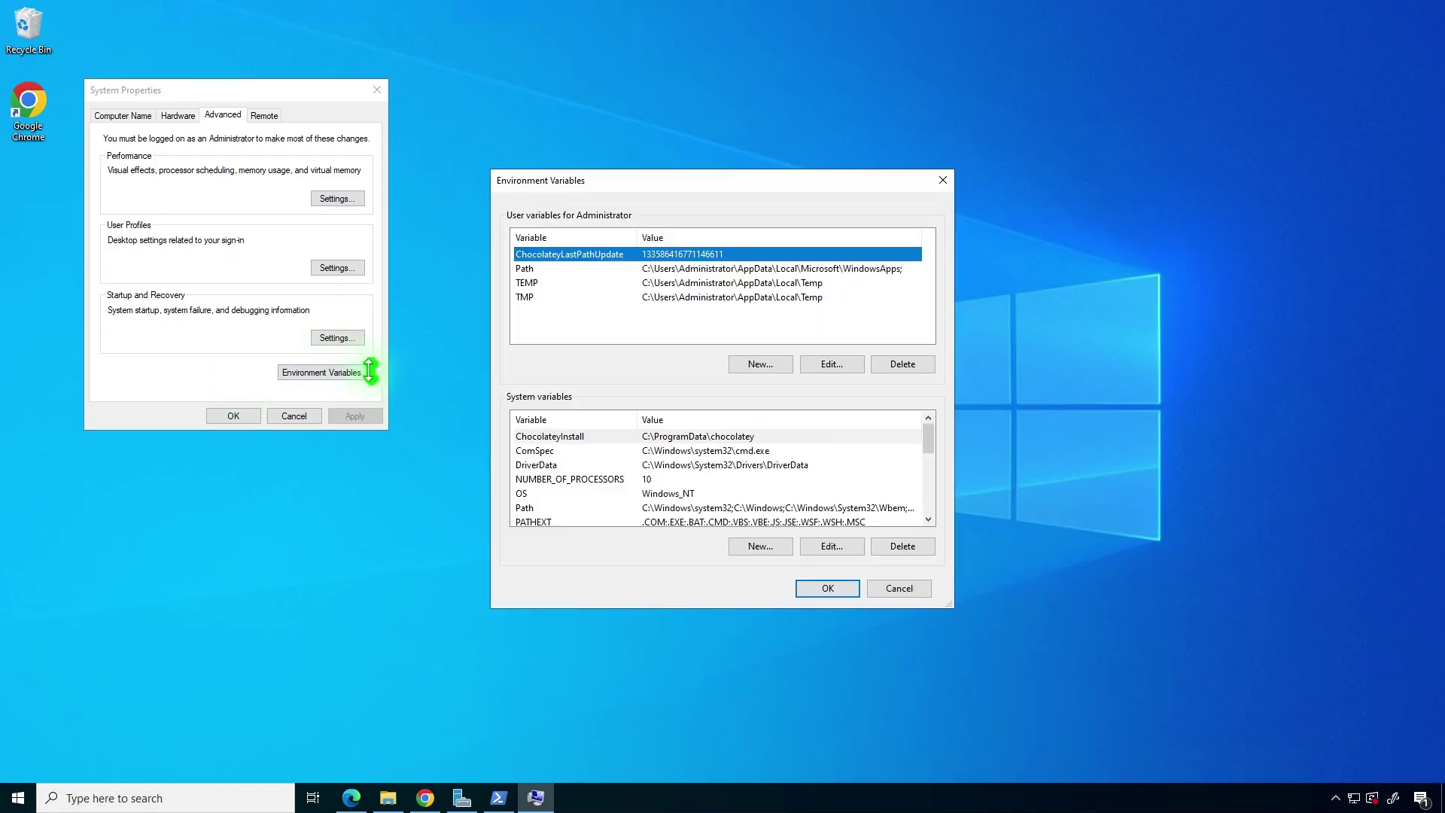
Add 'C:\Program Files\OpenSSL-Win64\bin' as a new entry to the user Path variable and confirm all the open dialogs.
click(870, 268)
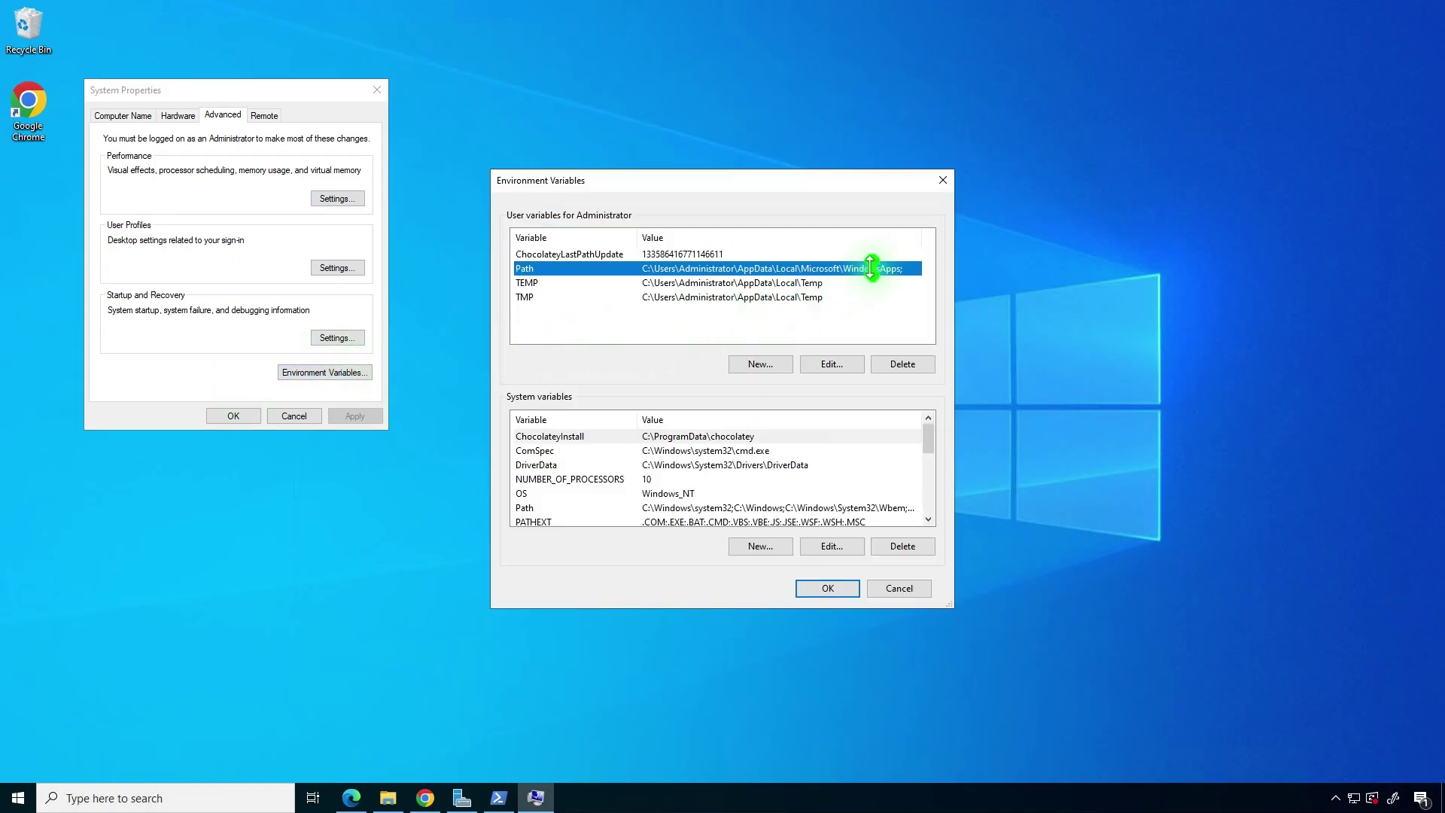
click(842, 363)
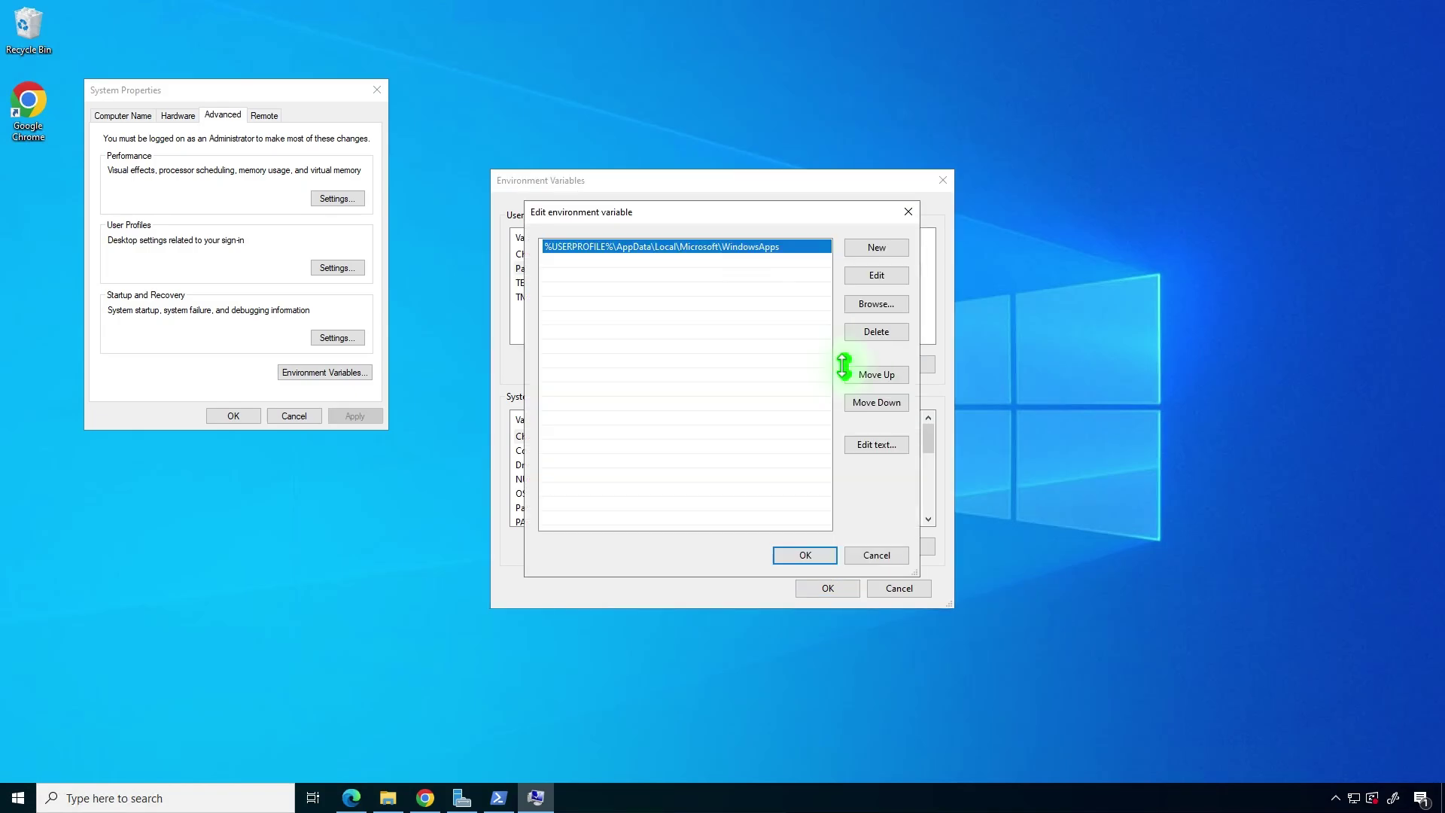
click(903, 248)
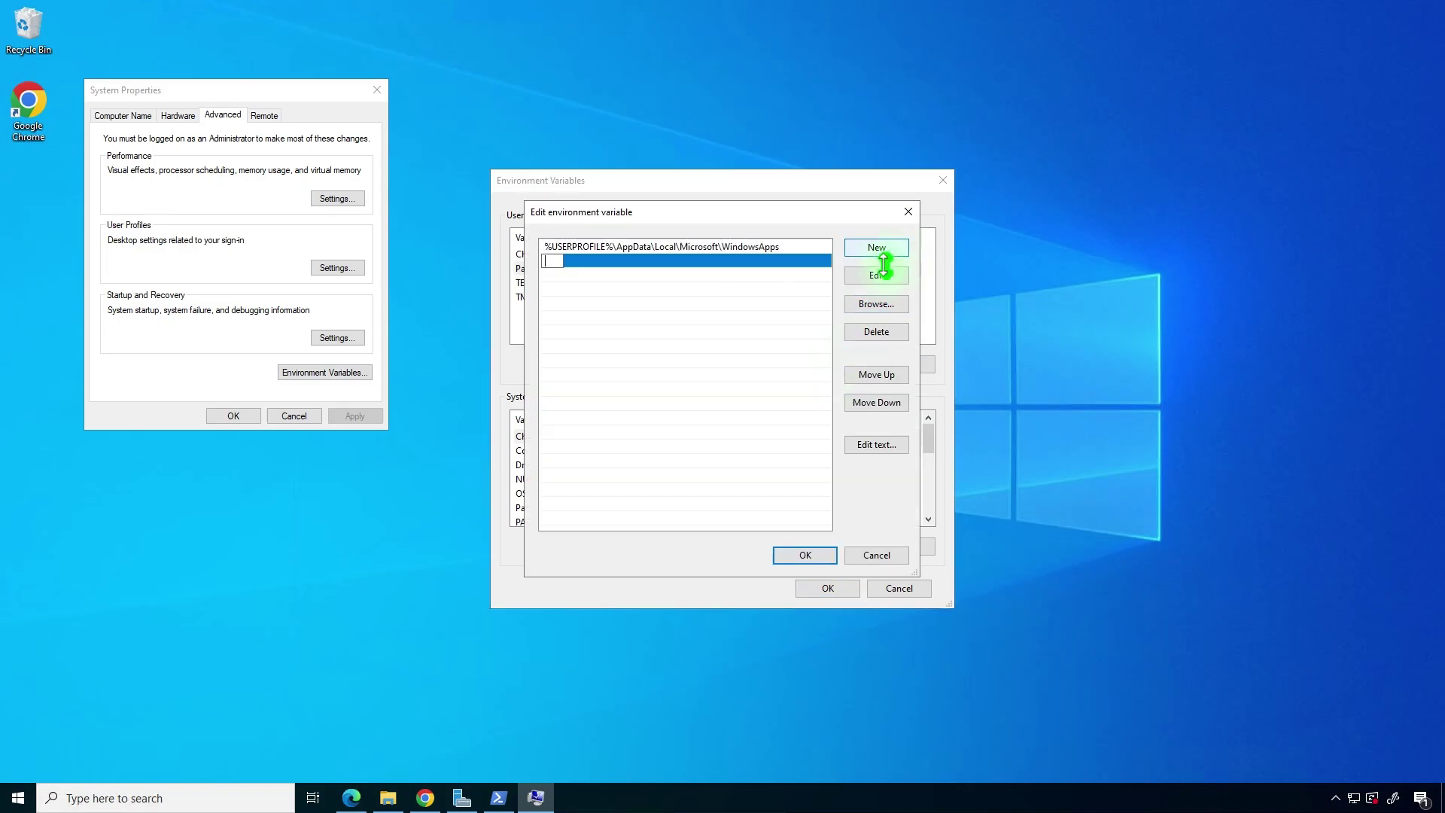
text(C:\Program Files\OpenSSL-Win64\bin)
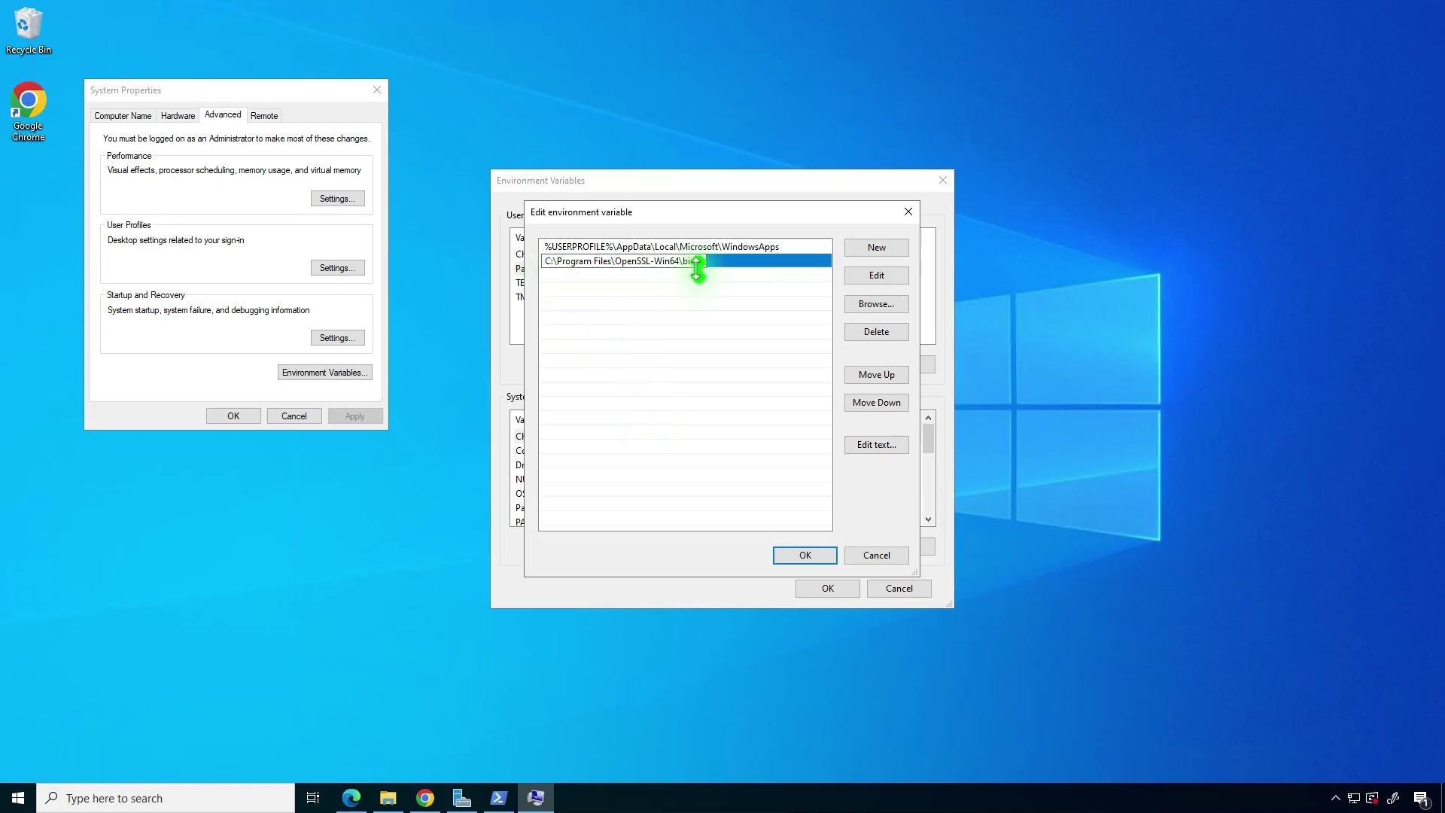
click(798, 554)
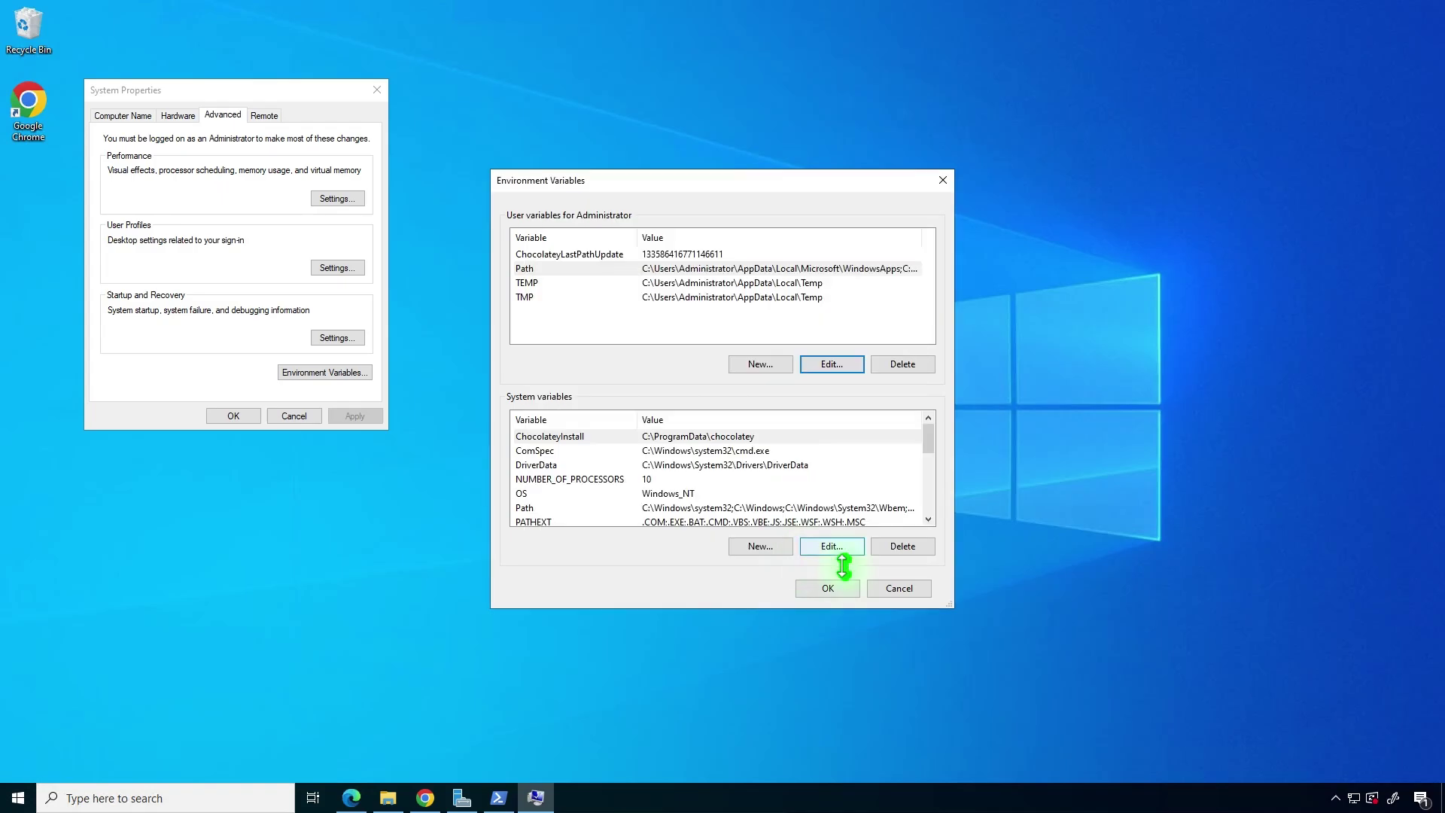
click(827, 587)
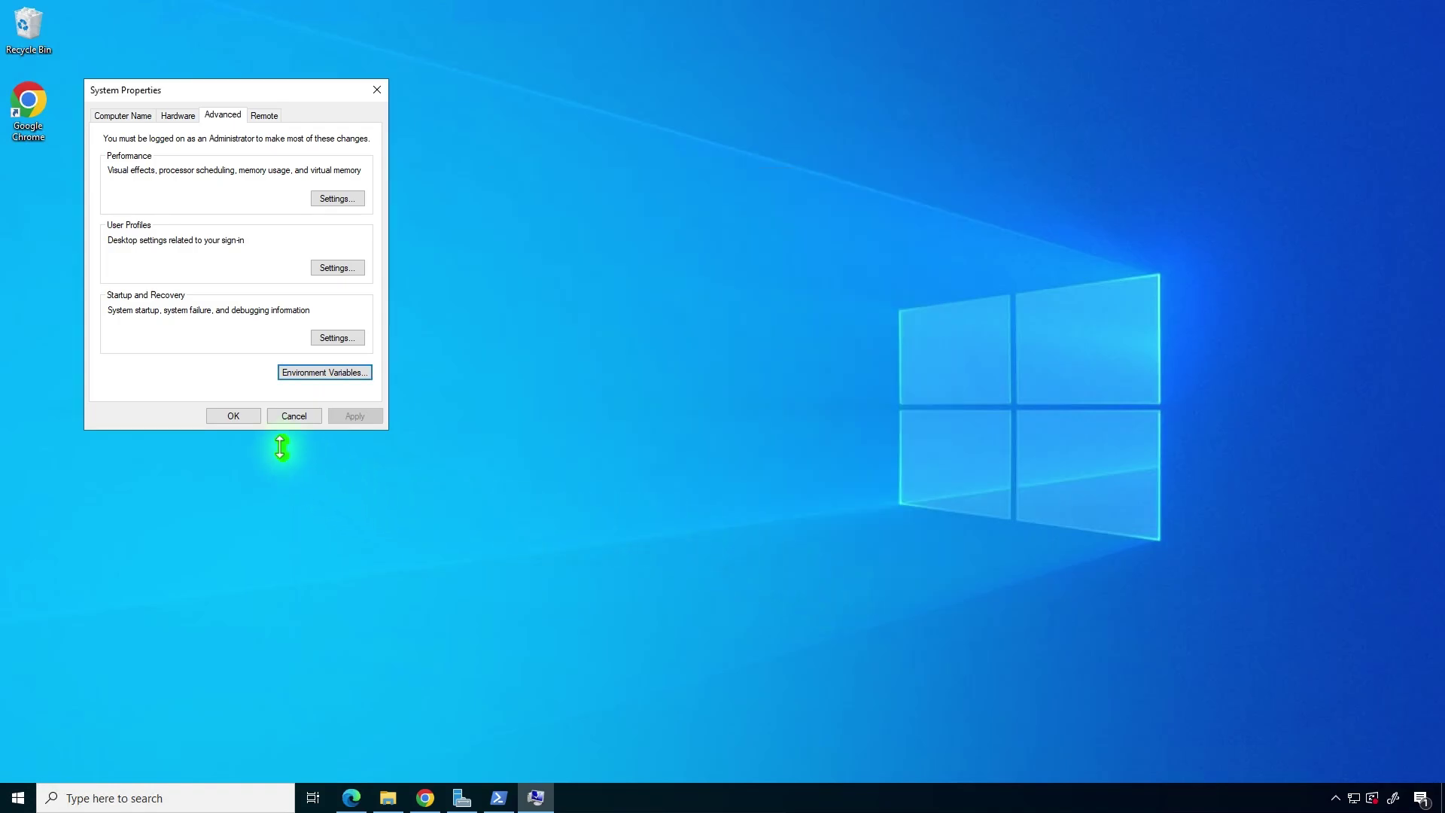
click(233, 416)
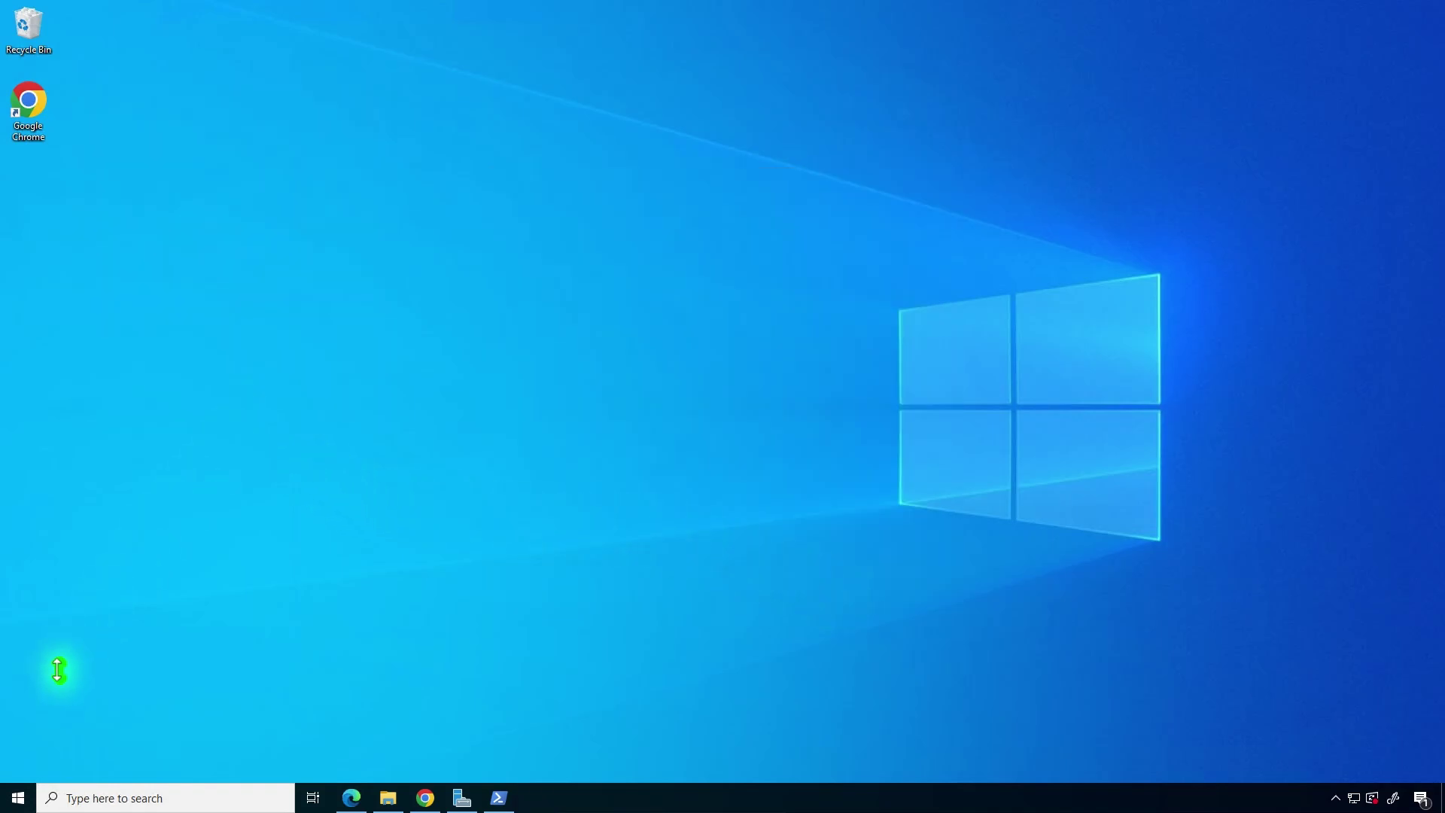
Open a new Windows PowerShell session as administrator, run openssl from the default directory, then minimize the window.
right_click(19, 797)
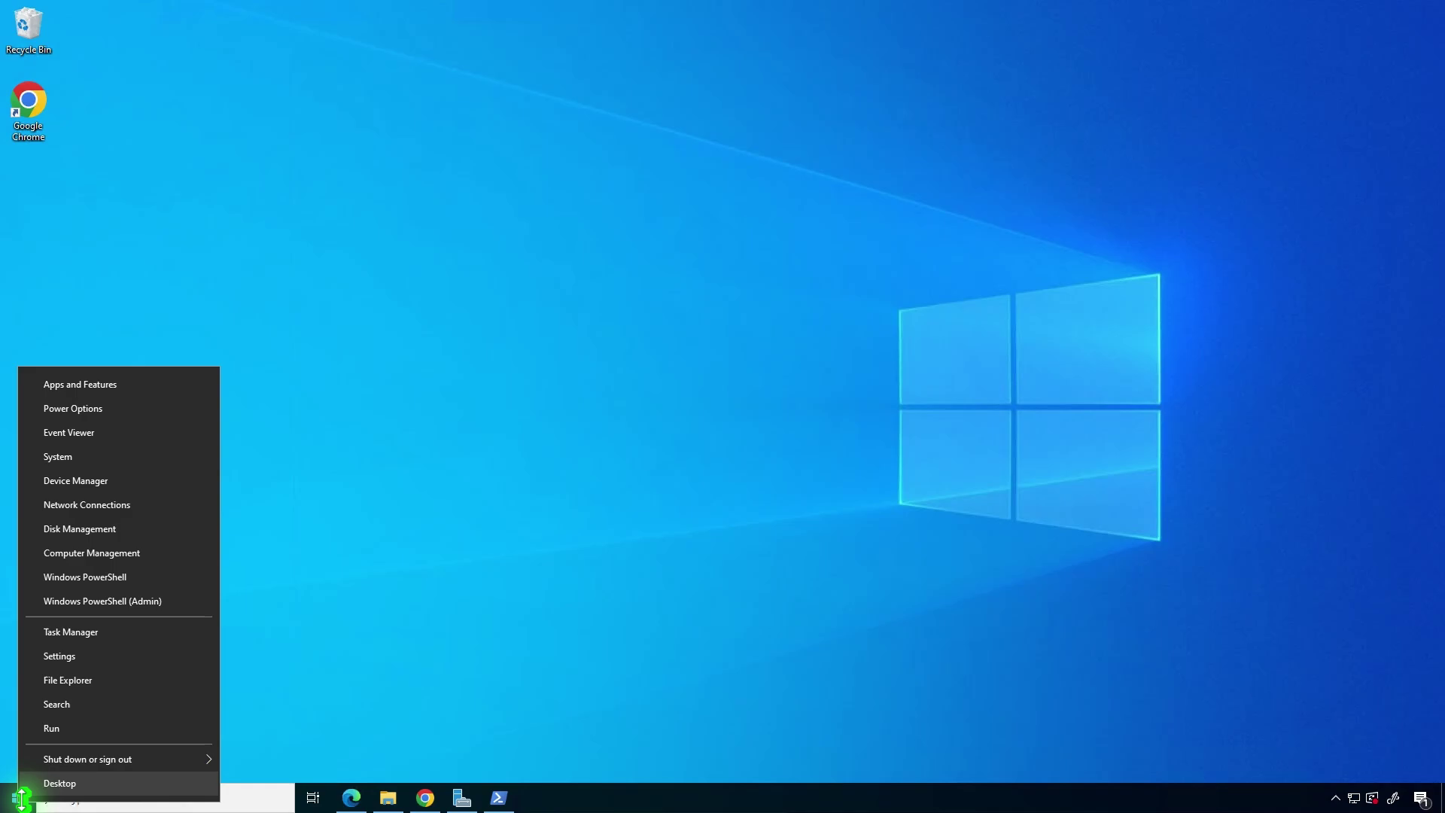
click(180, 601)
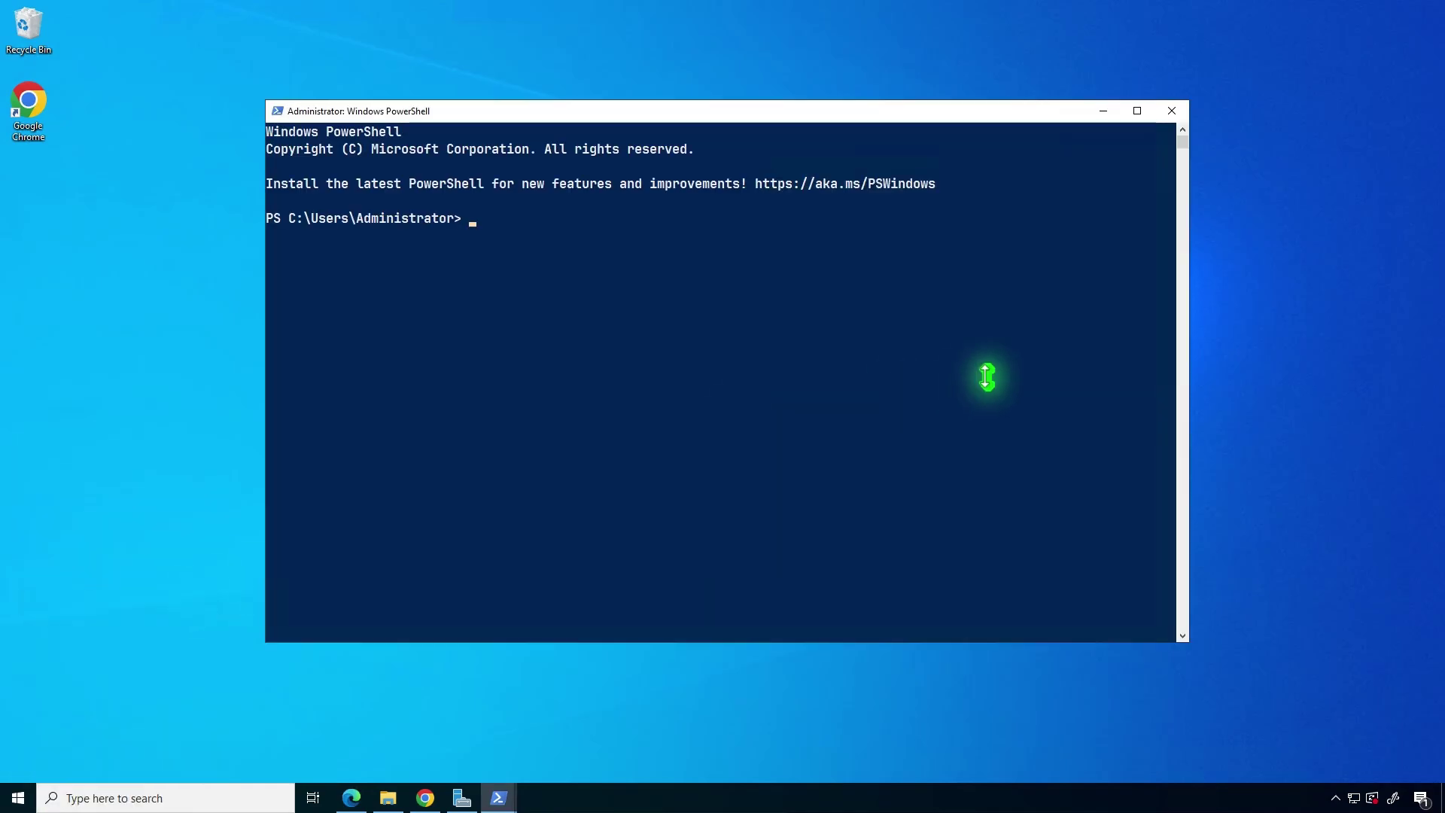
text(openssl)
key(Return)
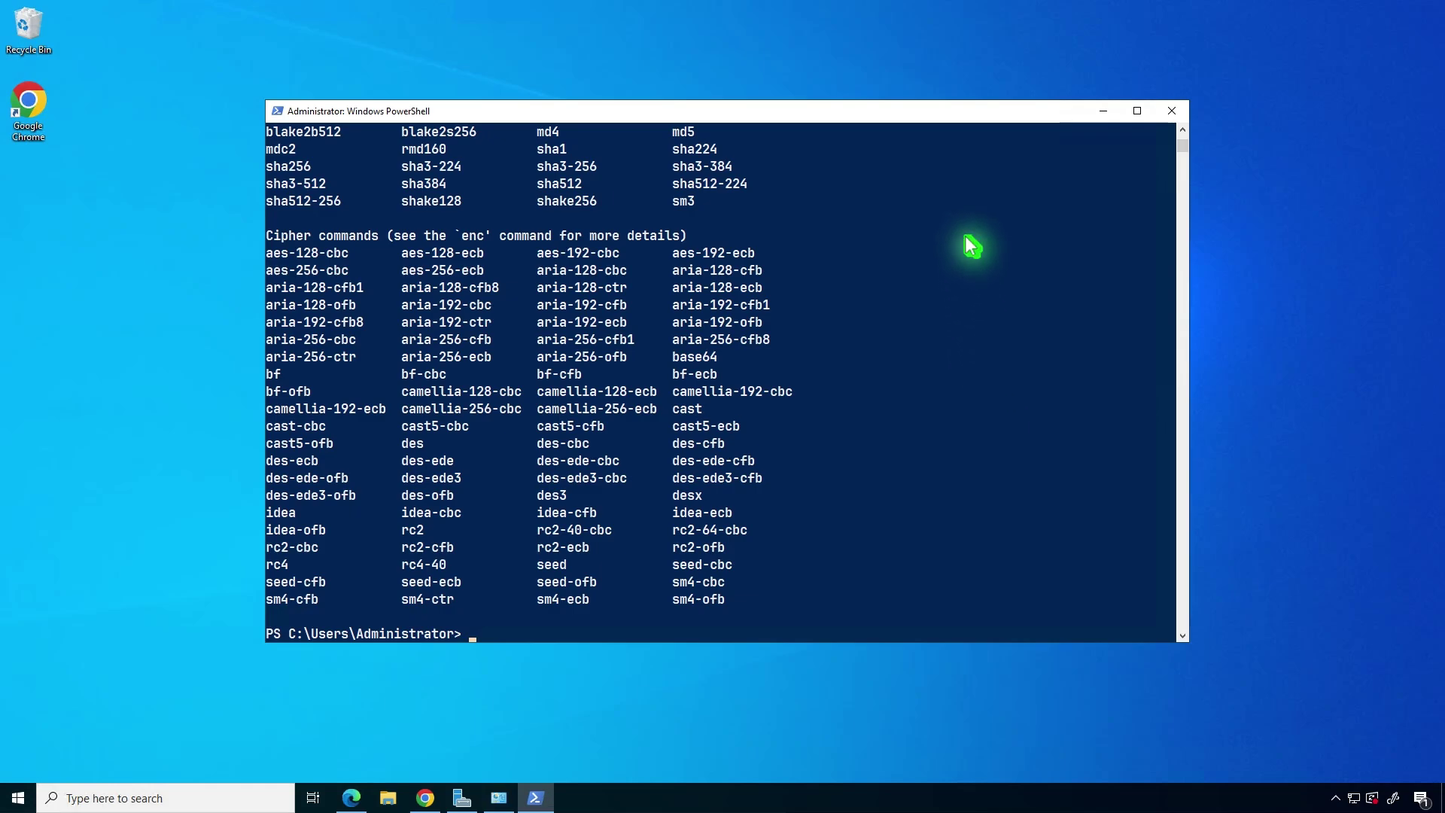
click(1102, 113)
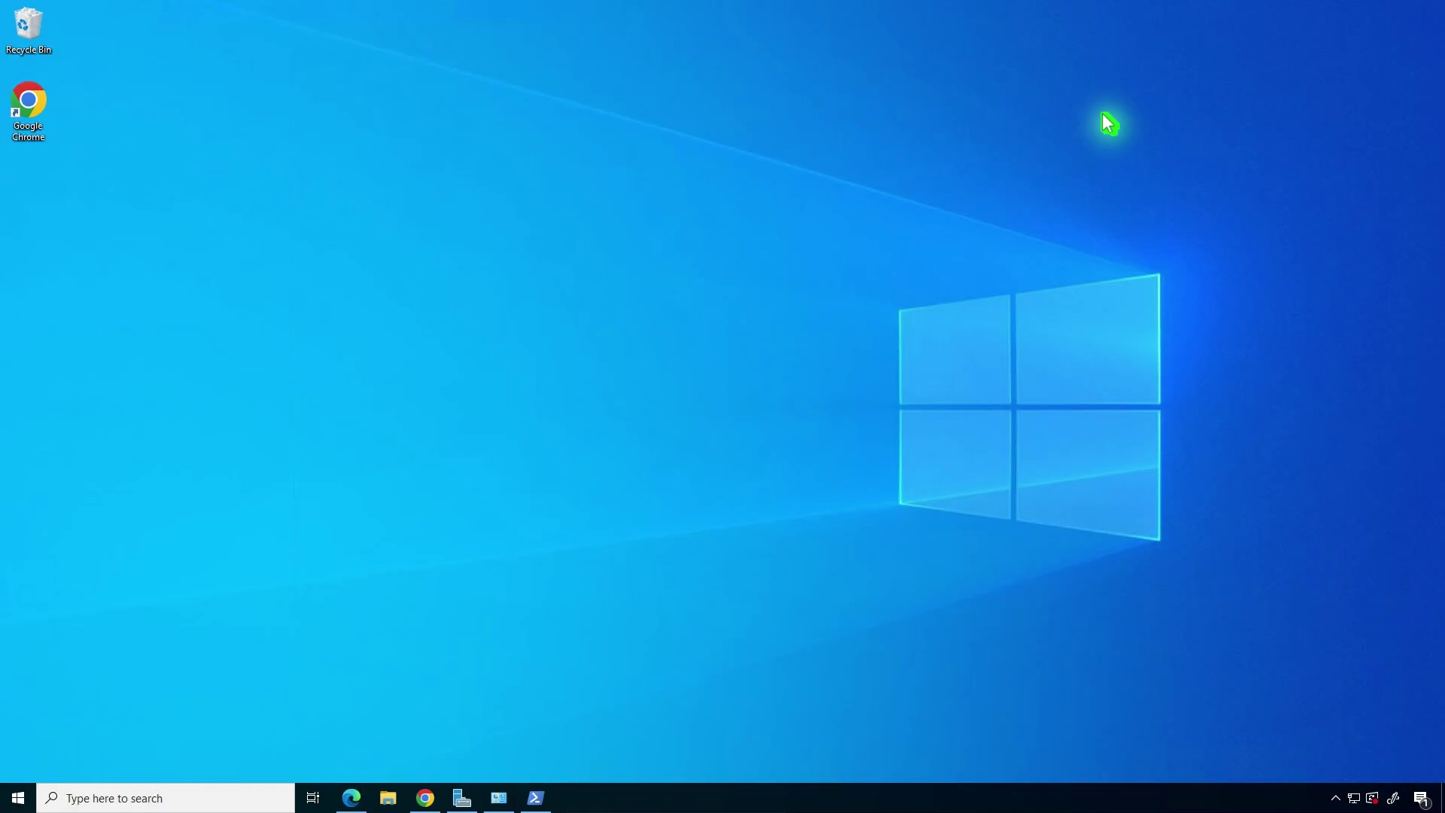
Switch to Programs and Features and uninstall OpenSSL 3.4.0 Light.
click(499, 797)
click(580, 399)
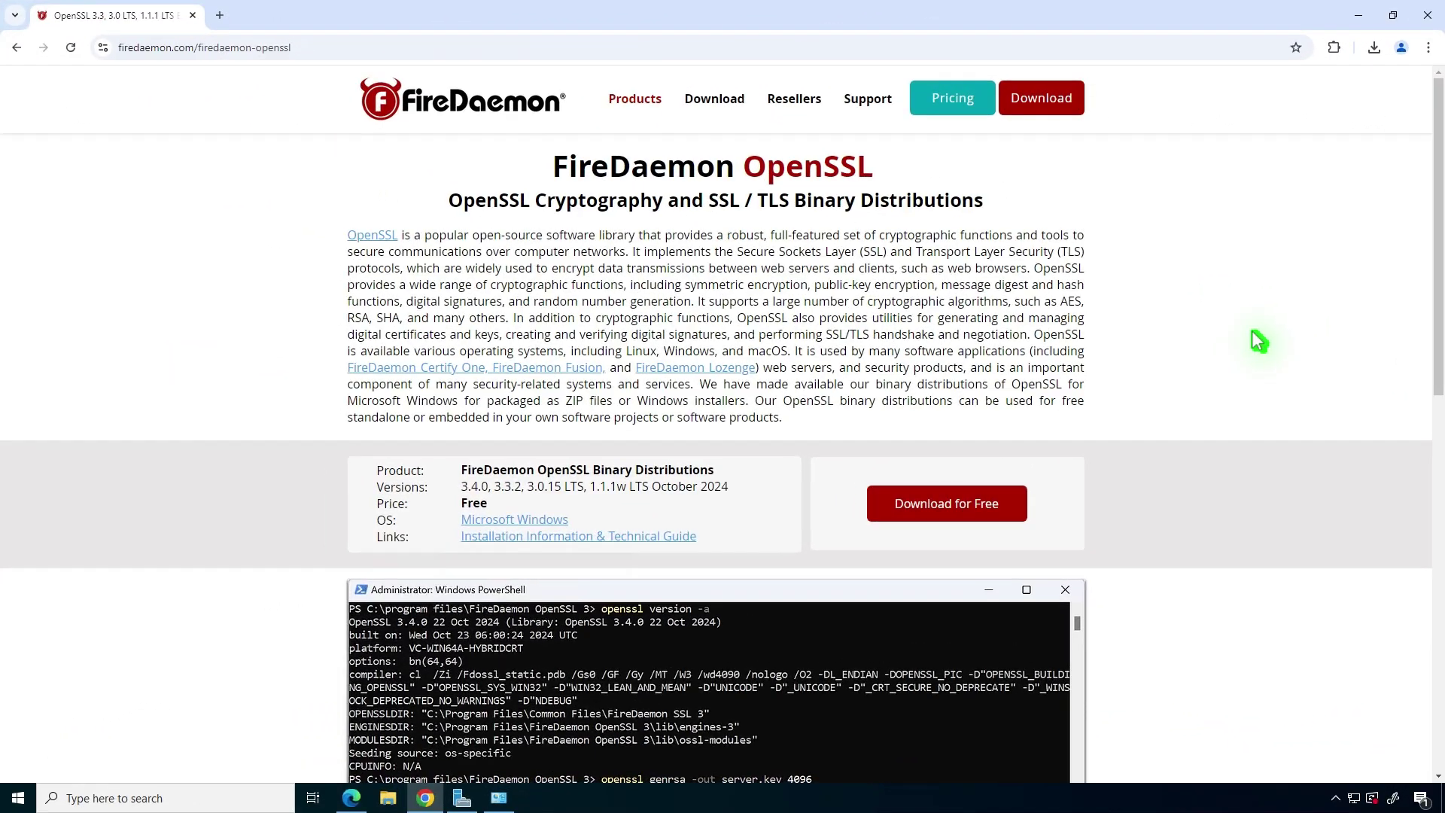
Download the OpenSSL 3.4.0 Installer from the FireDaemon OpenSSL site, launch it and minimize the browser.
click(1003, 512)
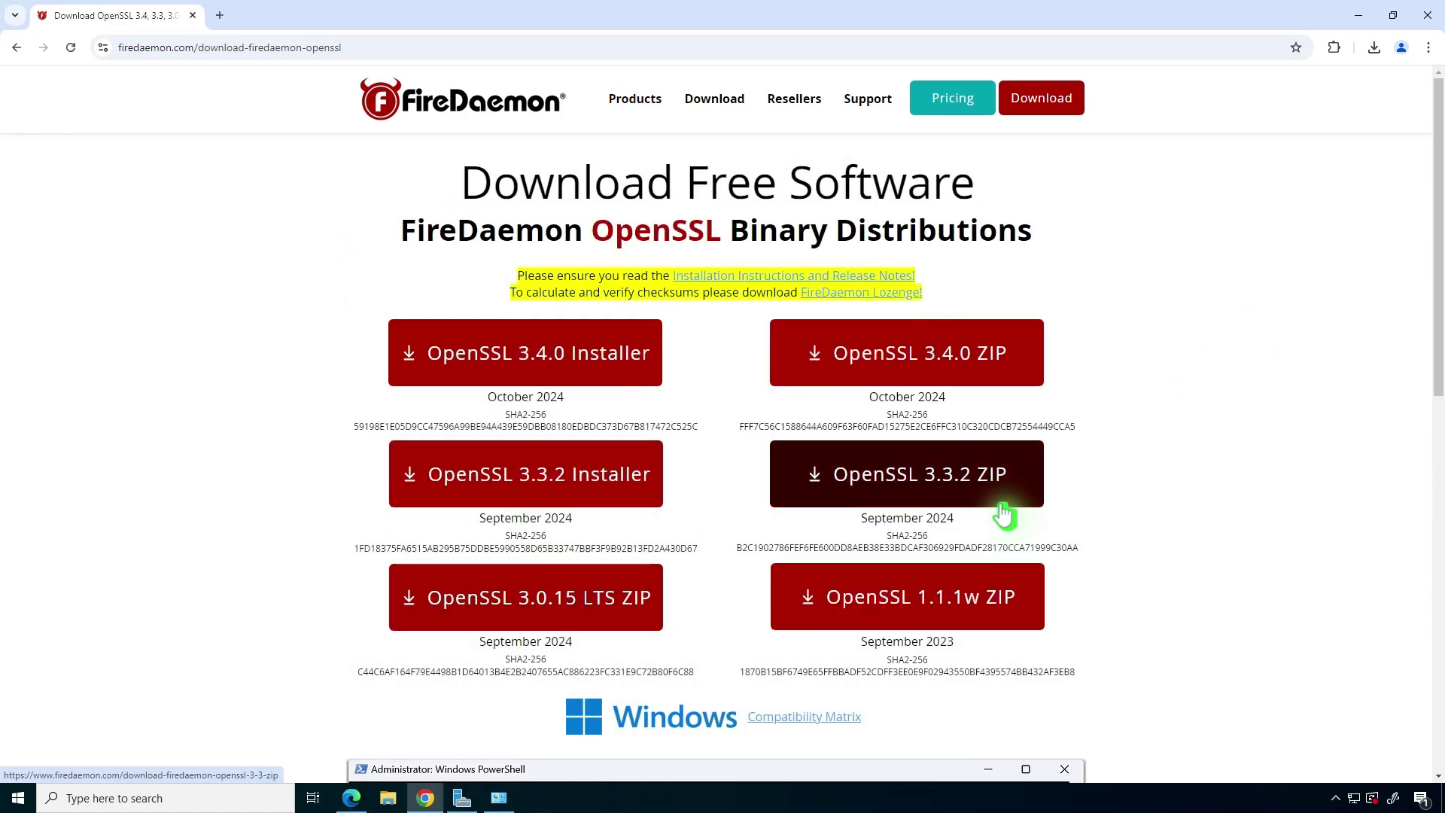
click(621, 375)
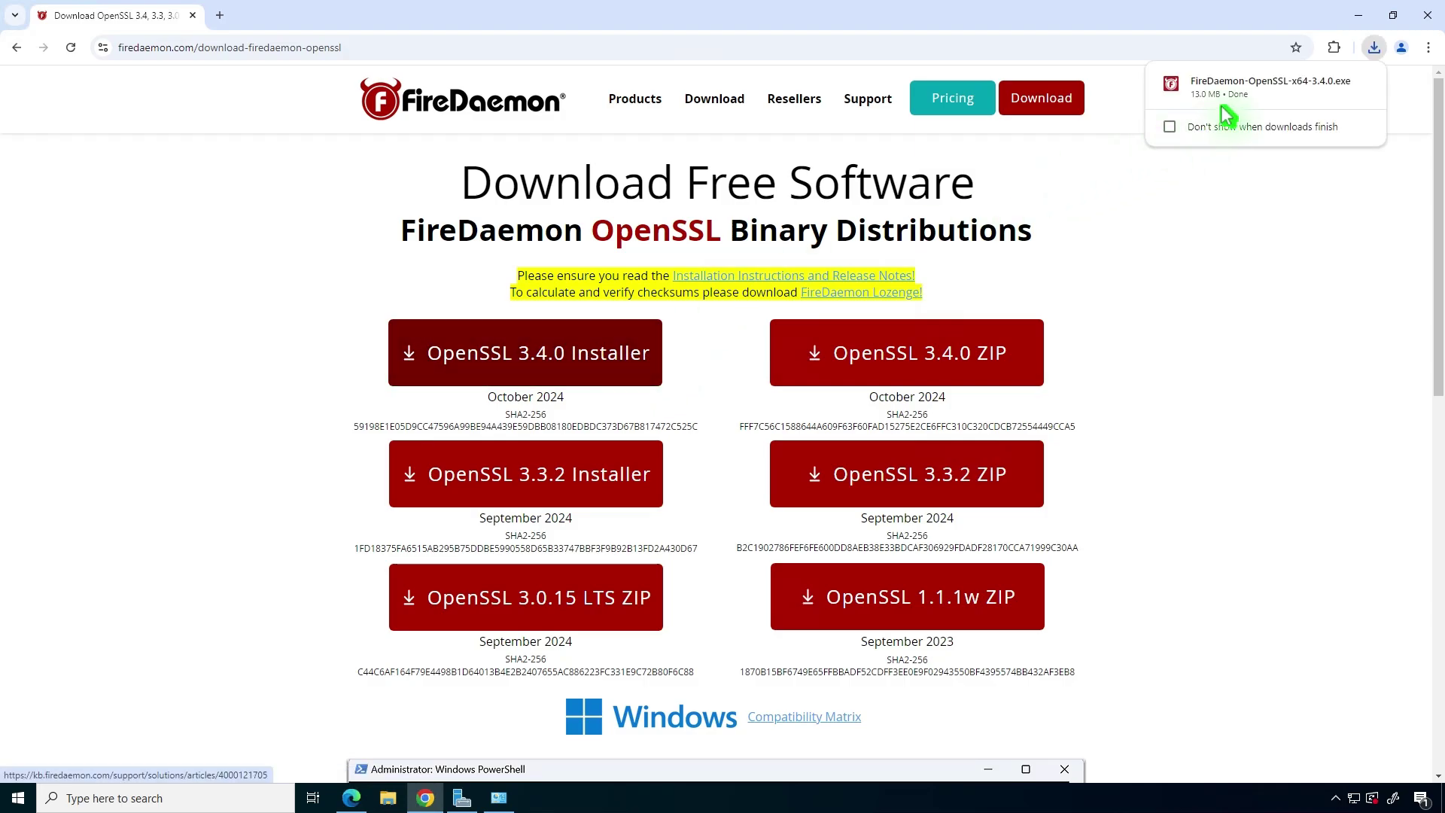
click(1257, 106)
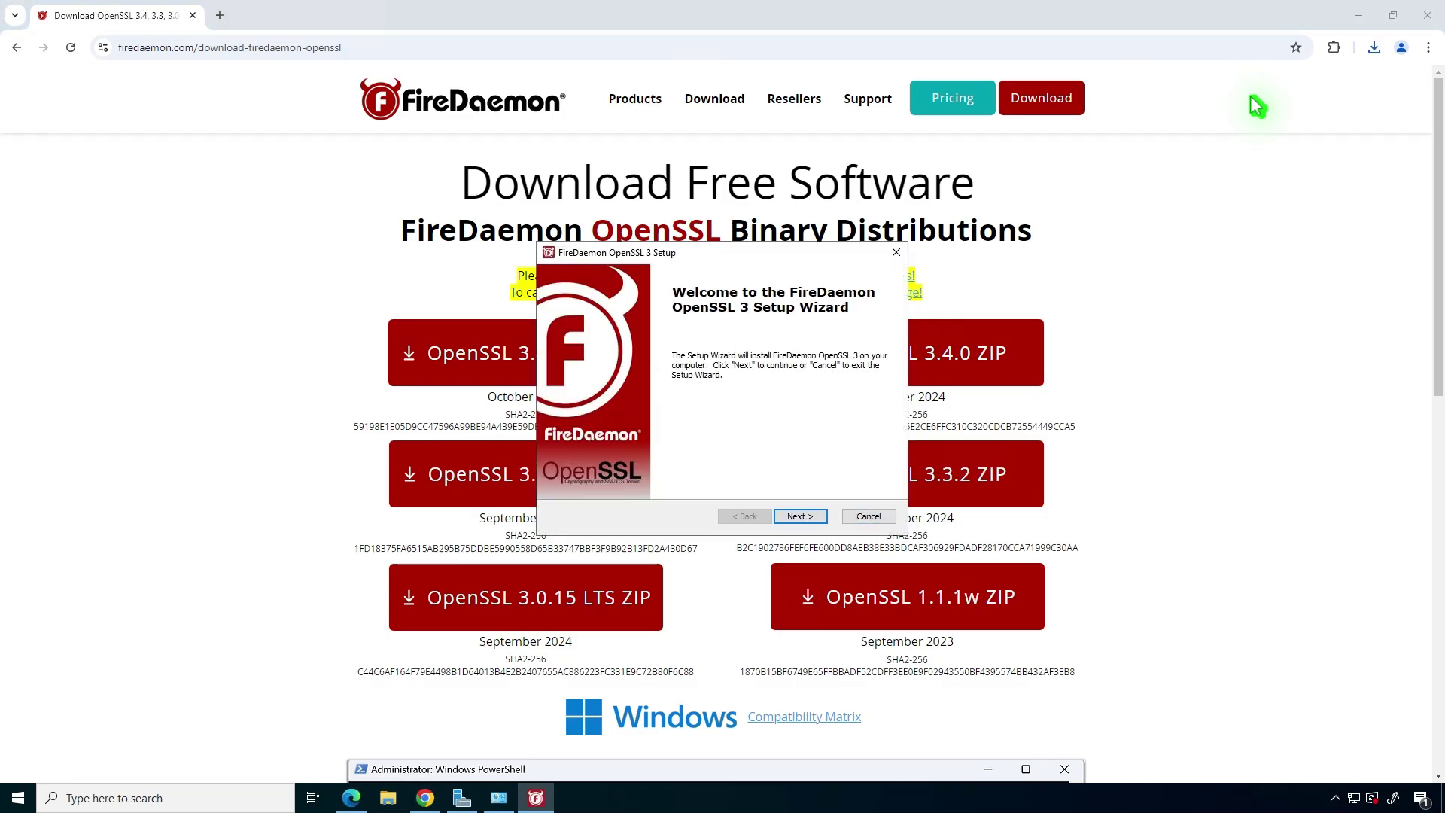
click(1359, 15)
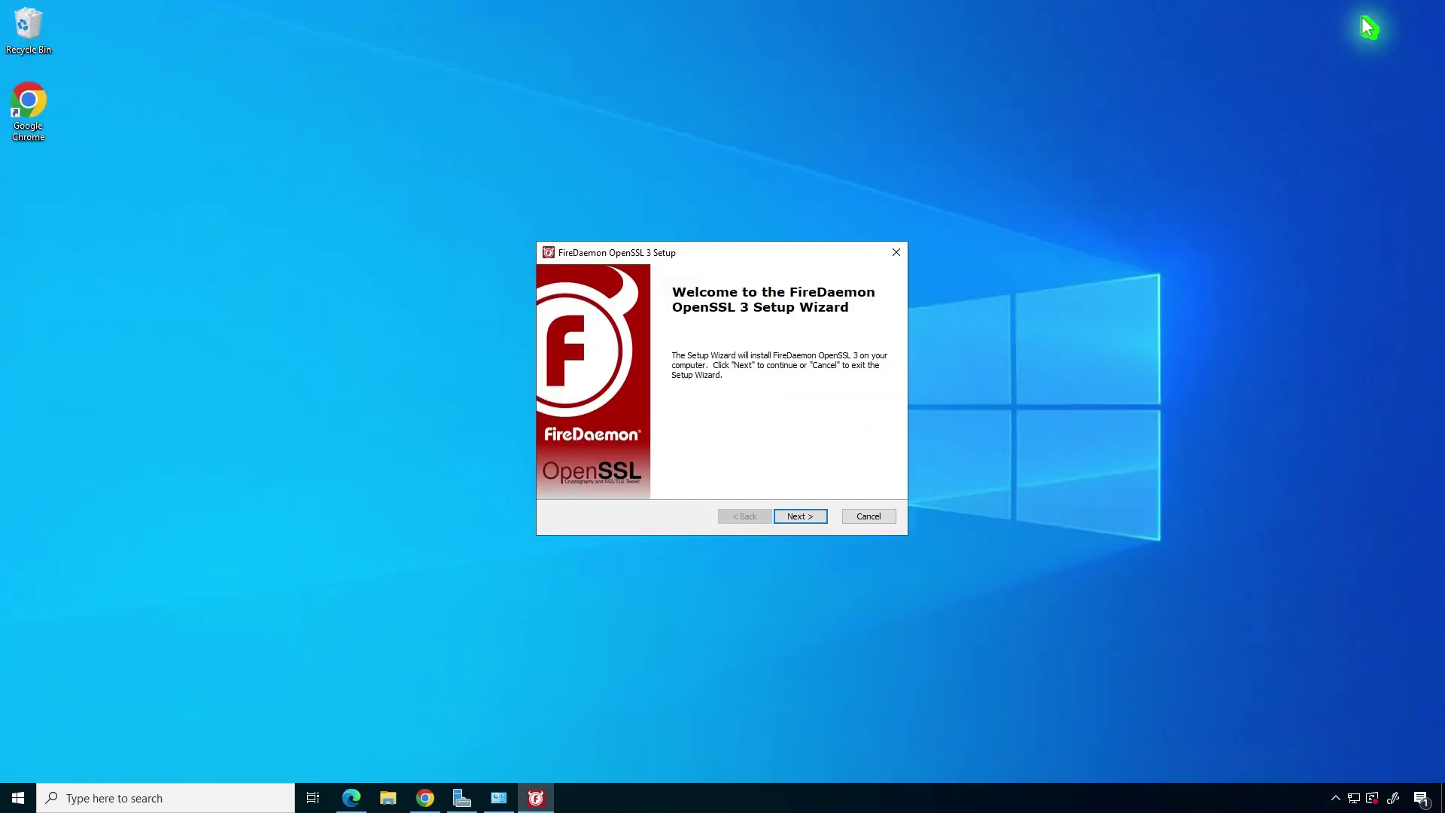
Install FireDaemon OpenSSL 3 in 'C:\Program Files\FireDaemon OpenSSL 3\' with 'Adjust PATH system environment' enabled, and finish the setup wizard.
click(813, 519)
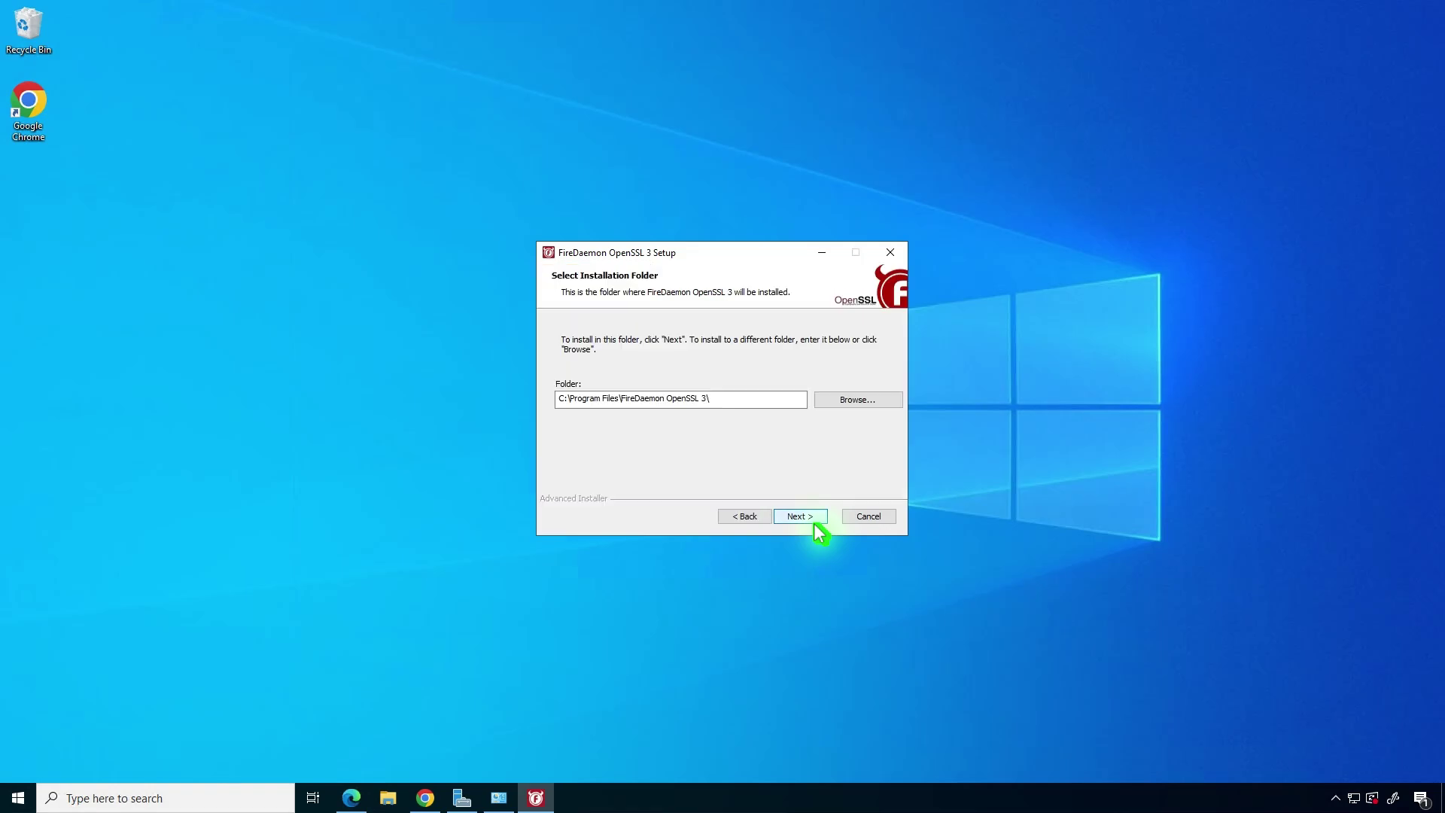
click(812, 518)
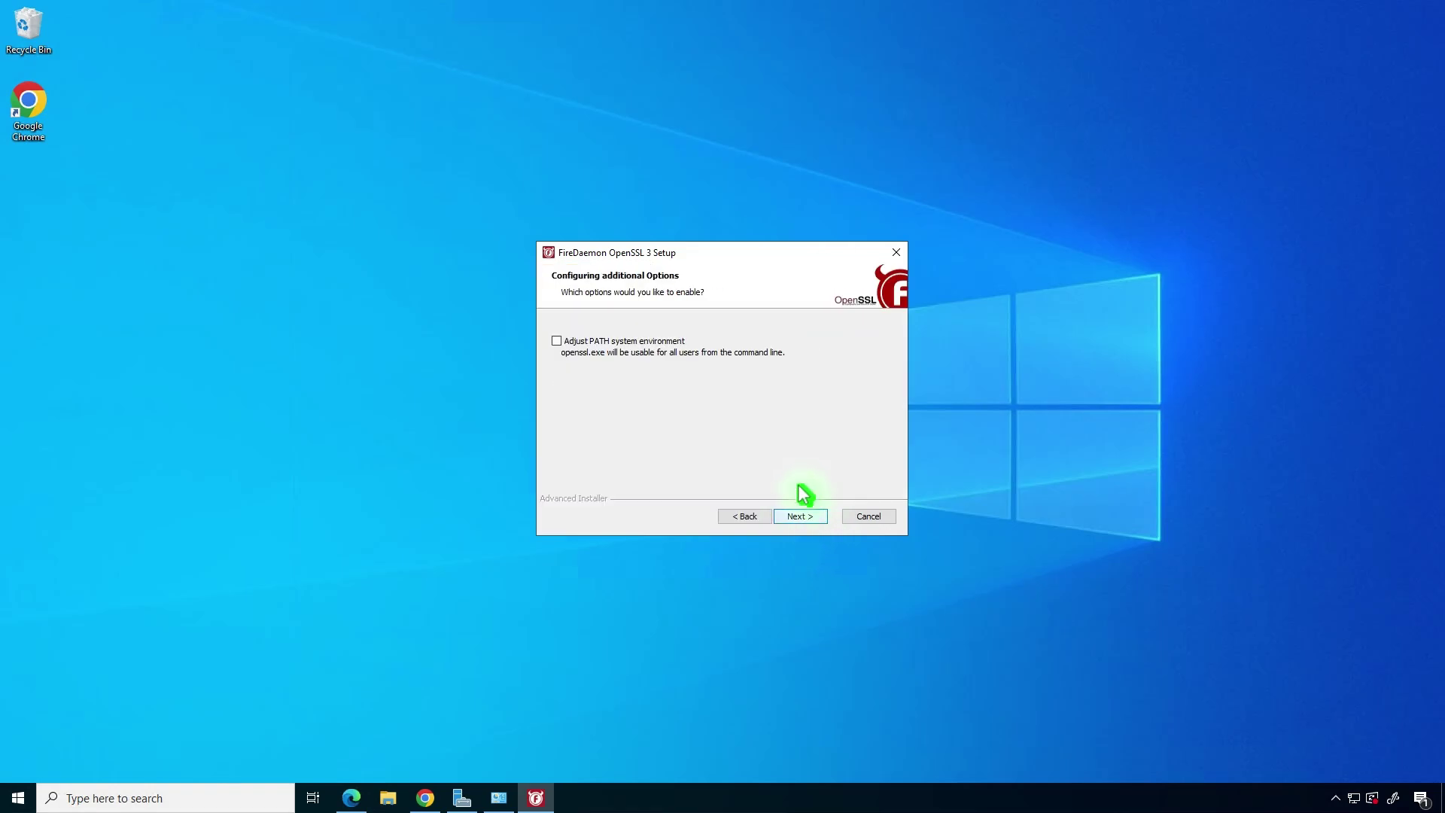
click(659, 345)
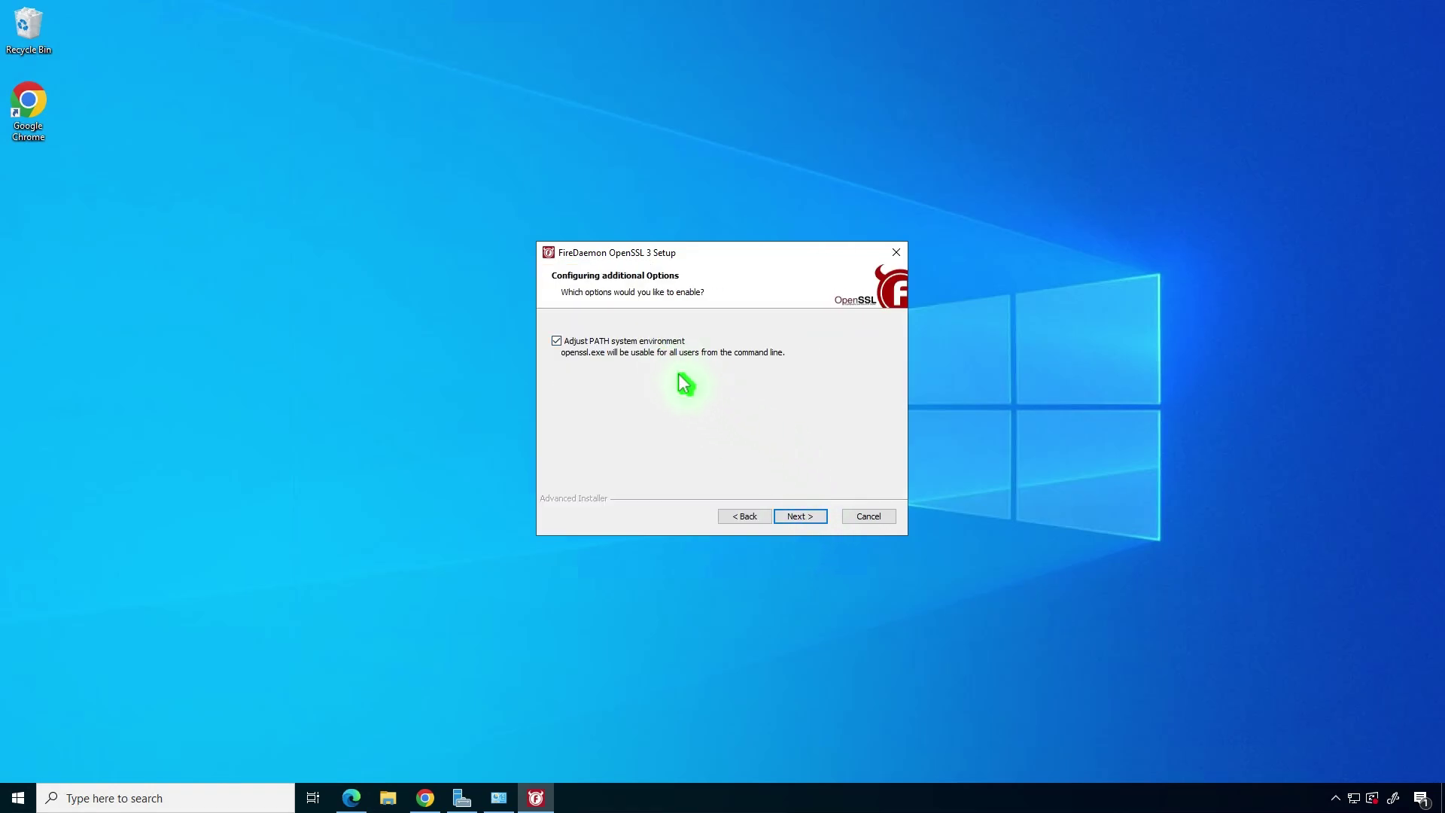
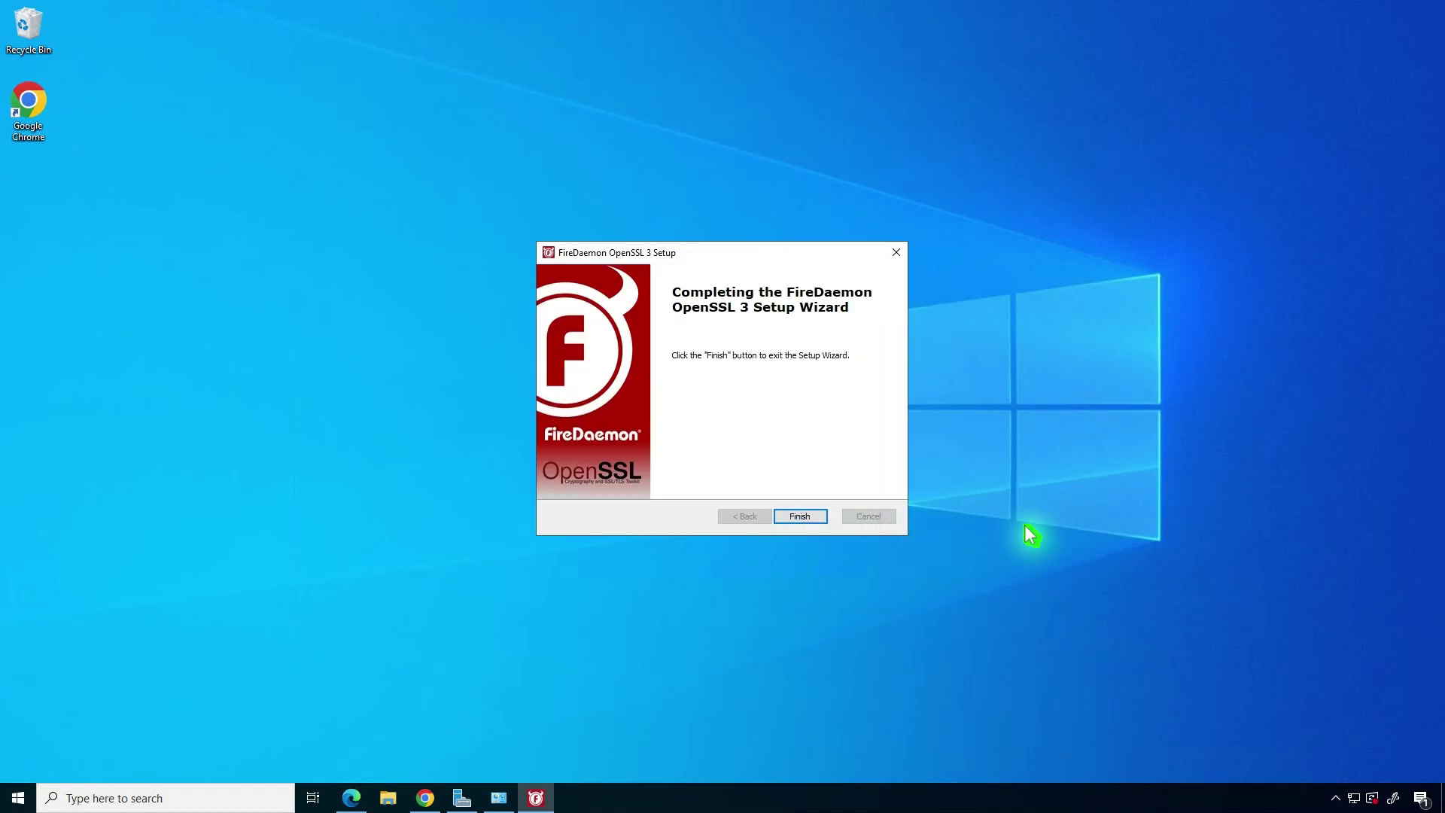
click(814, 517)
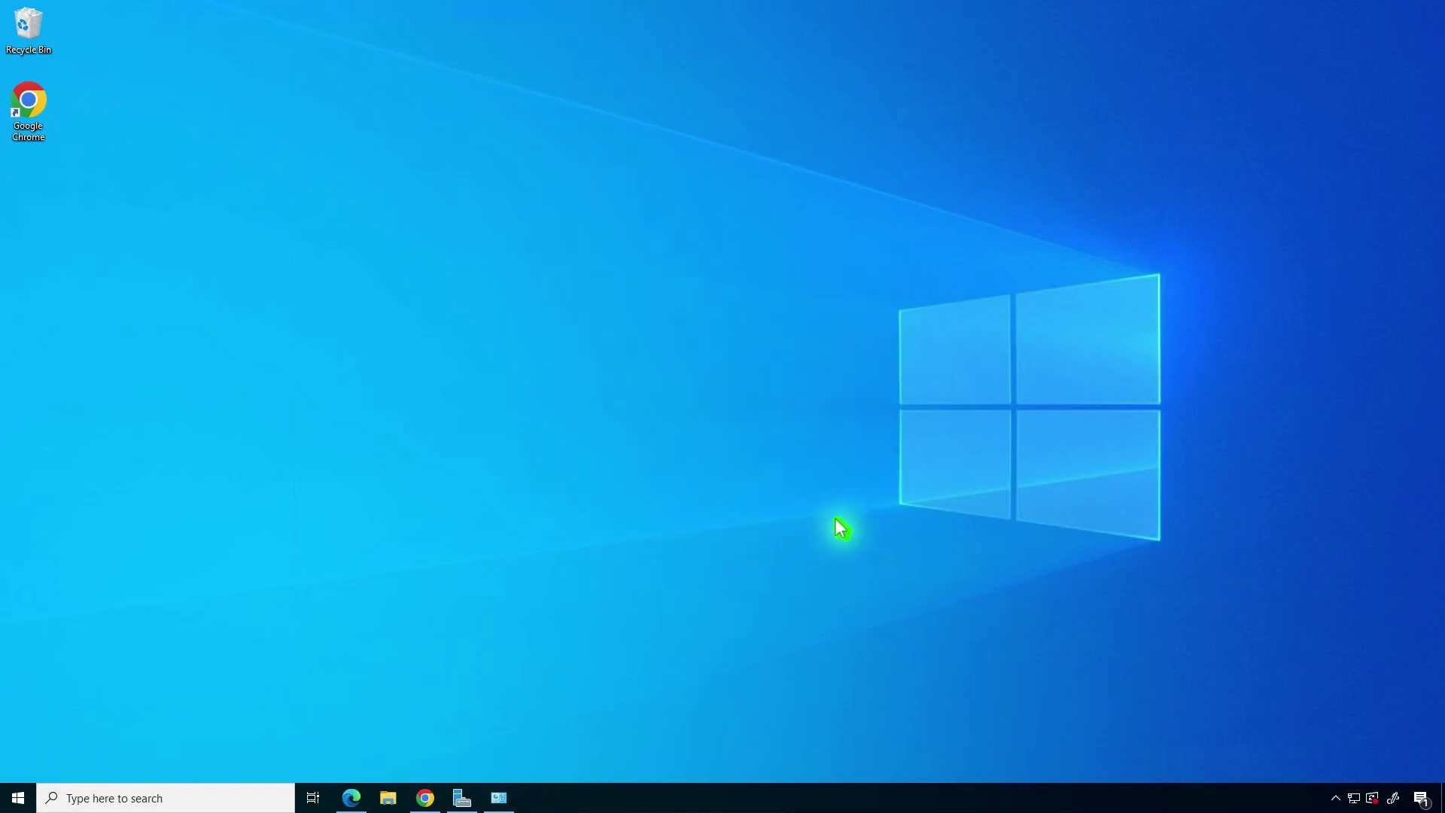
Start Windows PowerShell as administrator, test the FireDaemon installation with the openssl command, and minimize the window.
right_click(19, 798)
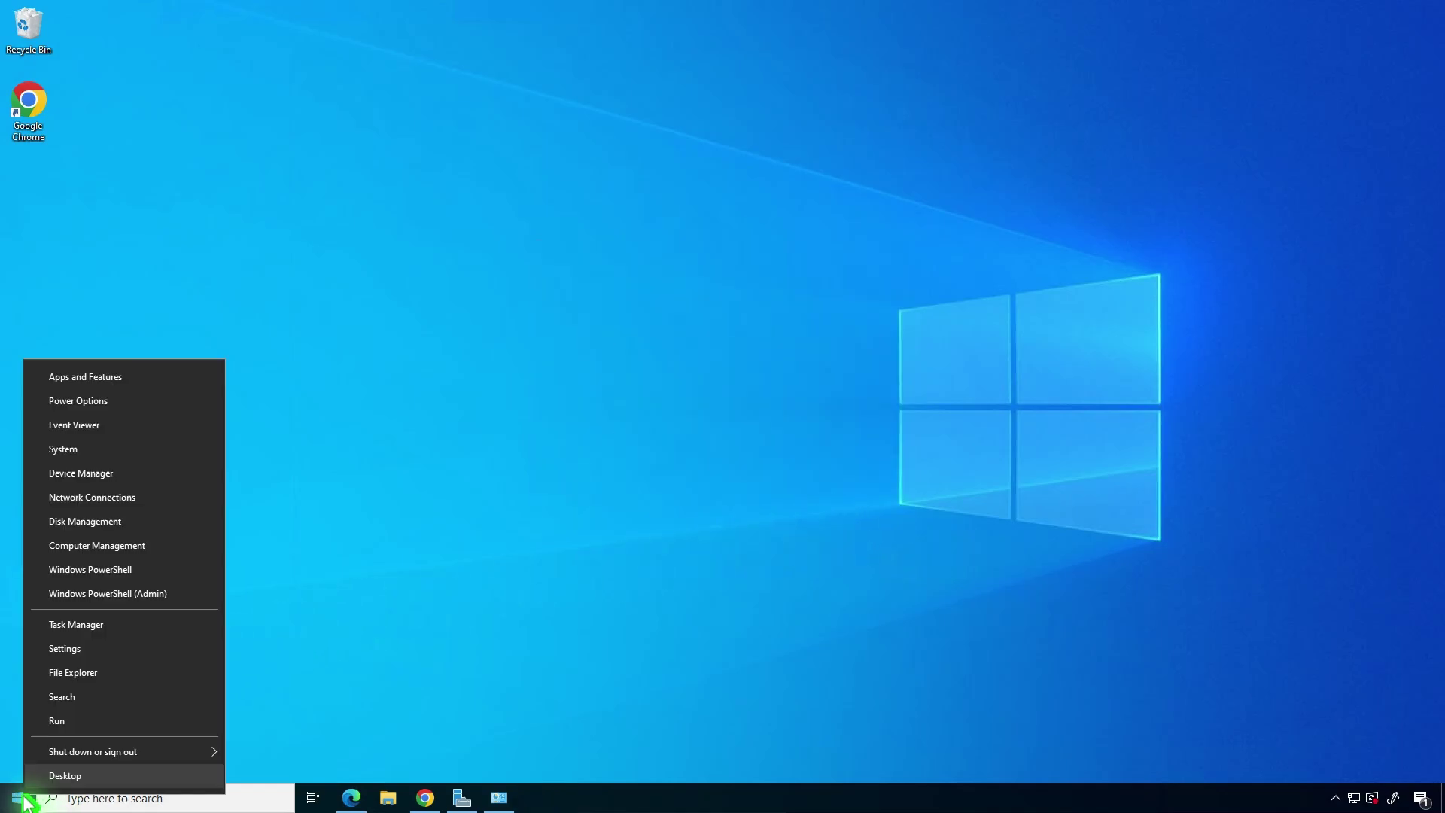
click(190, 595)
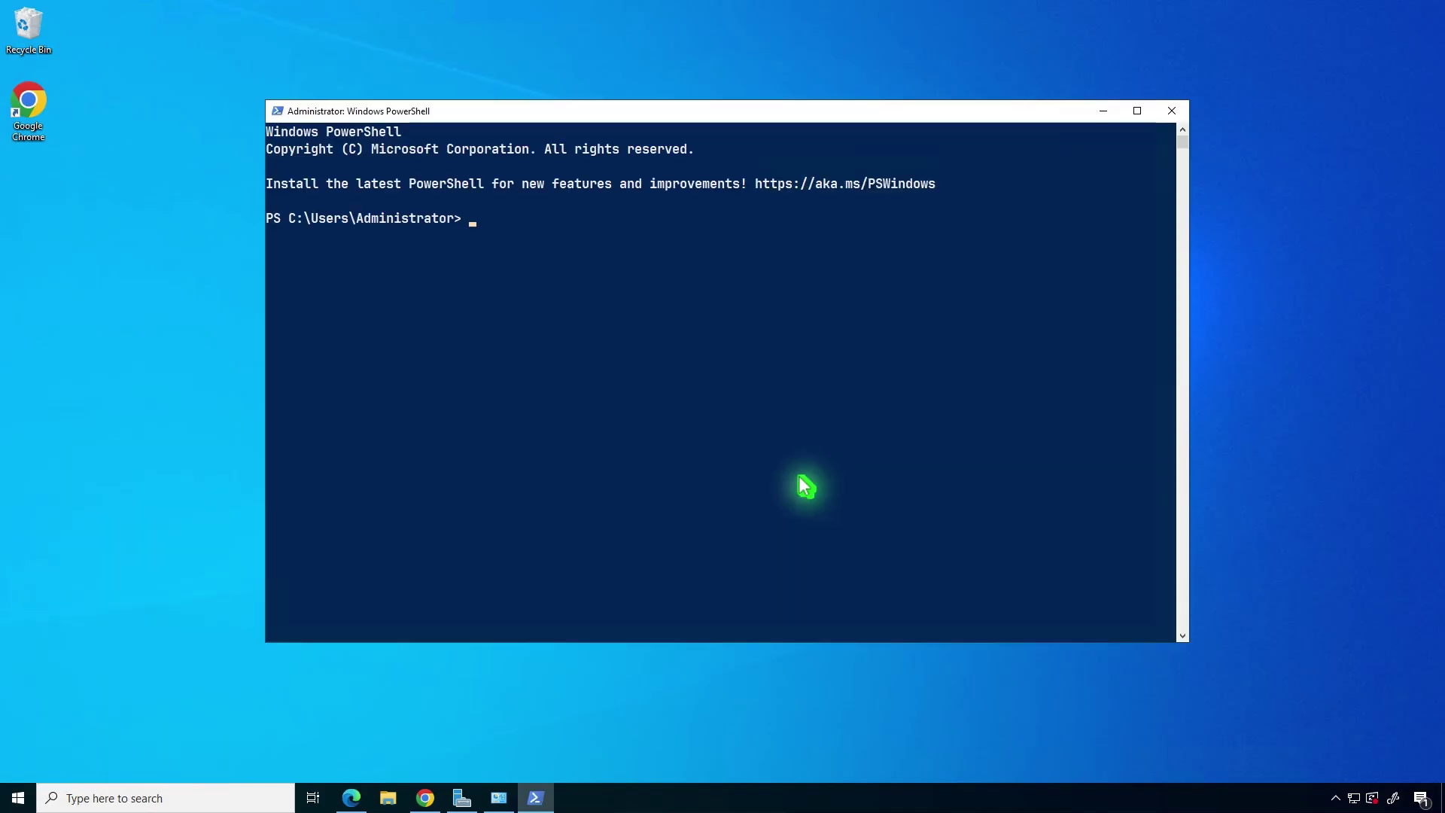
text(openssl)
key(Return)
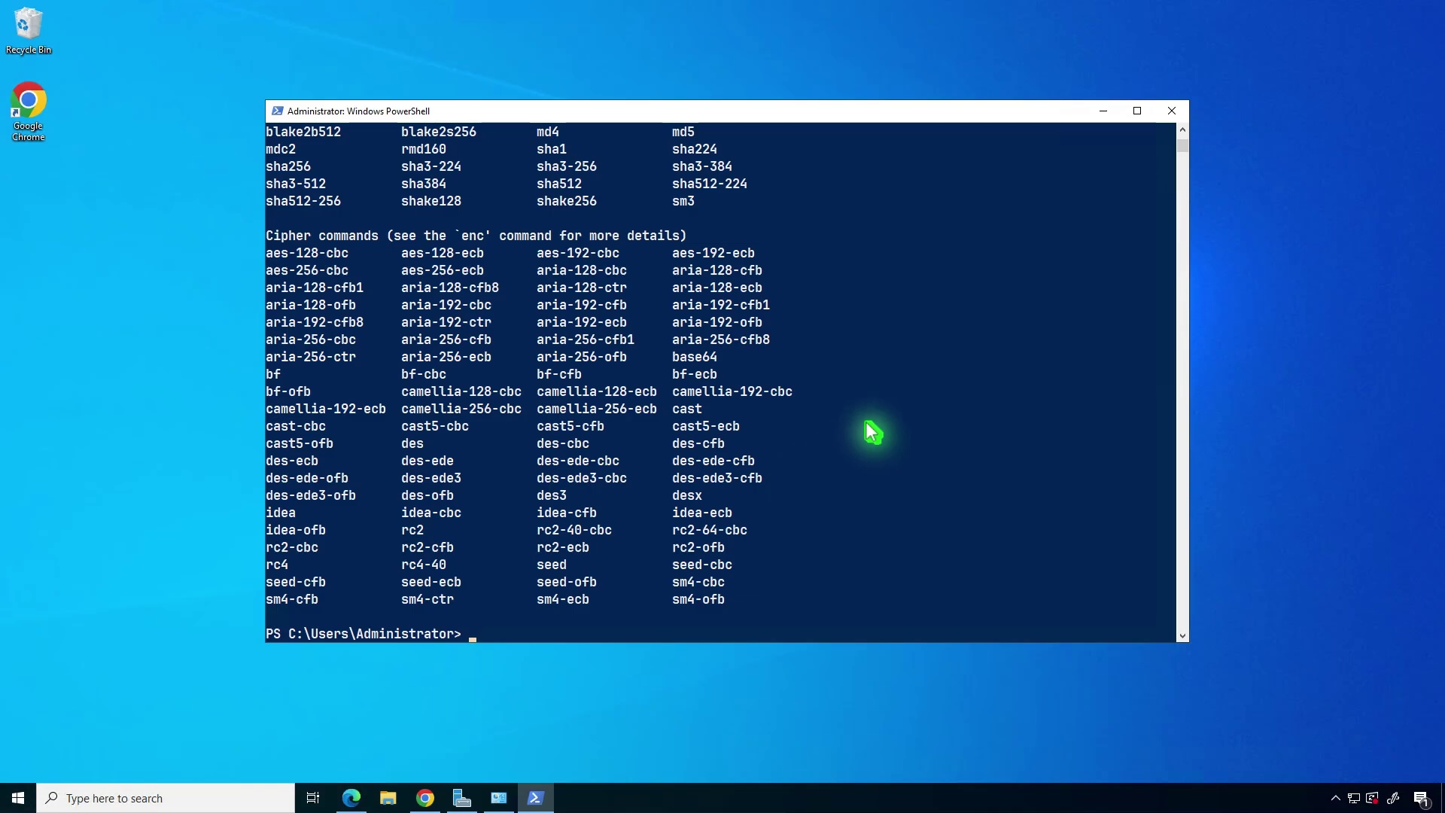
click(1113, 110)
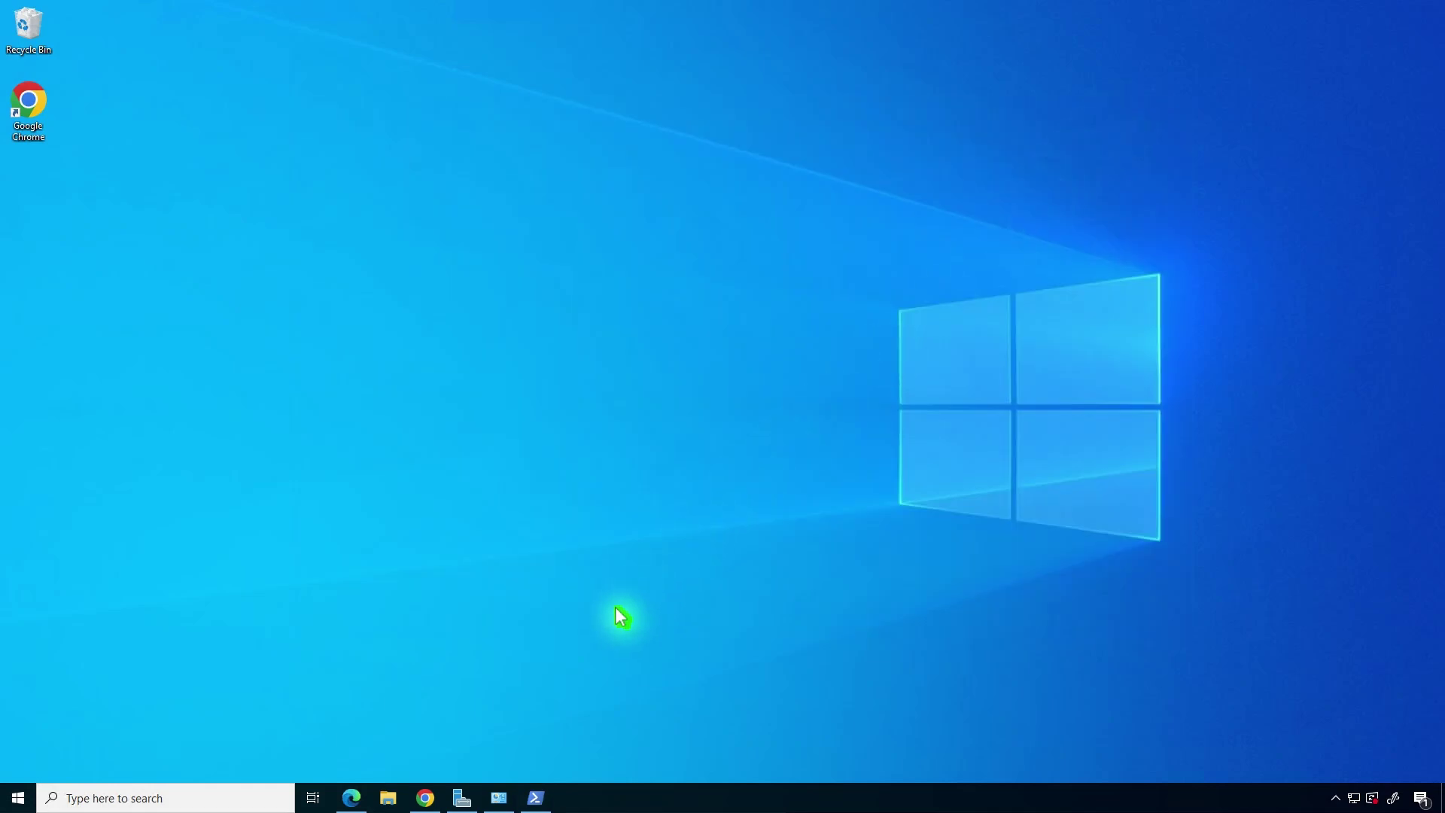
Switch to Programs and Features, refresh the installed programs list and select FireDaemon OpenSSL 3 for removal.
click(500, 796)
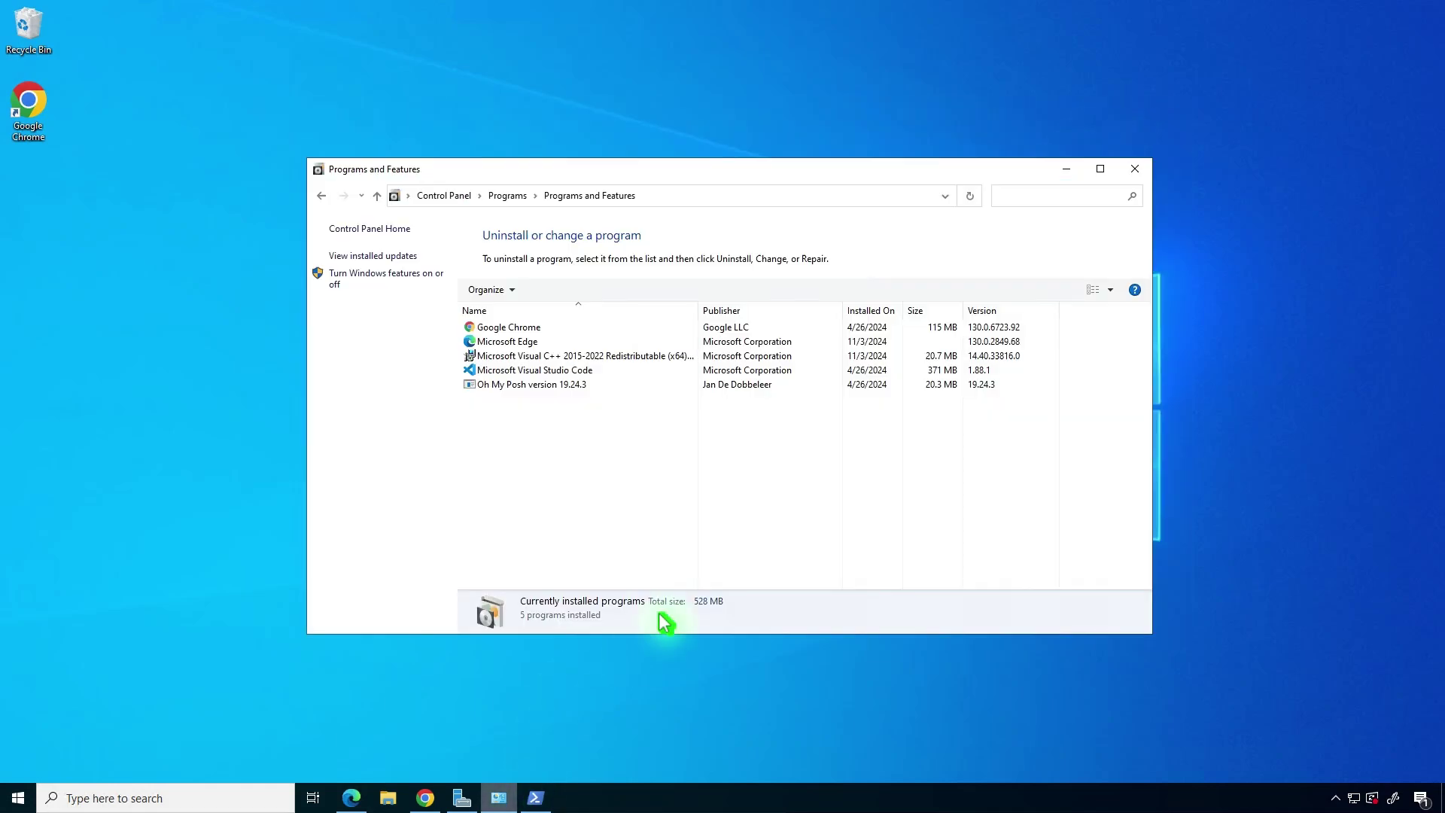
click(970, 196)
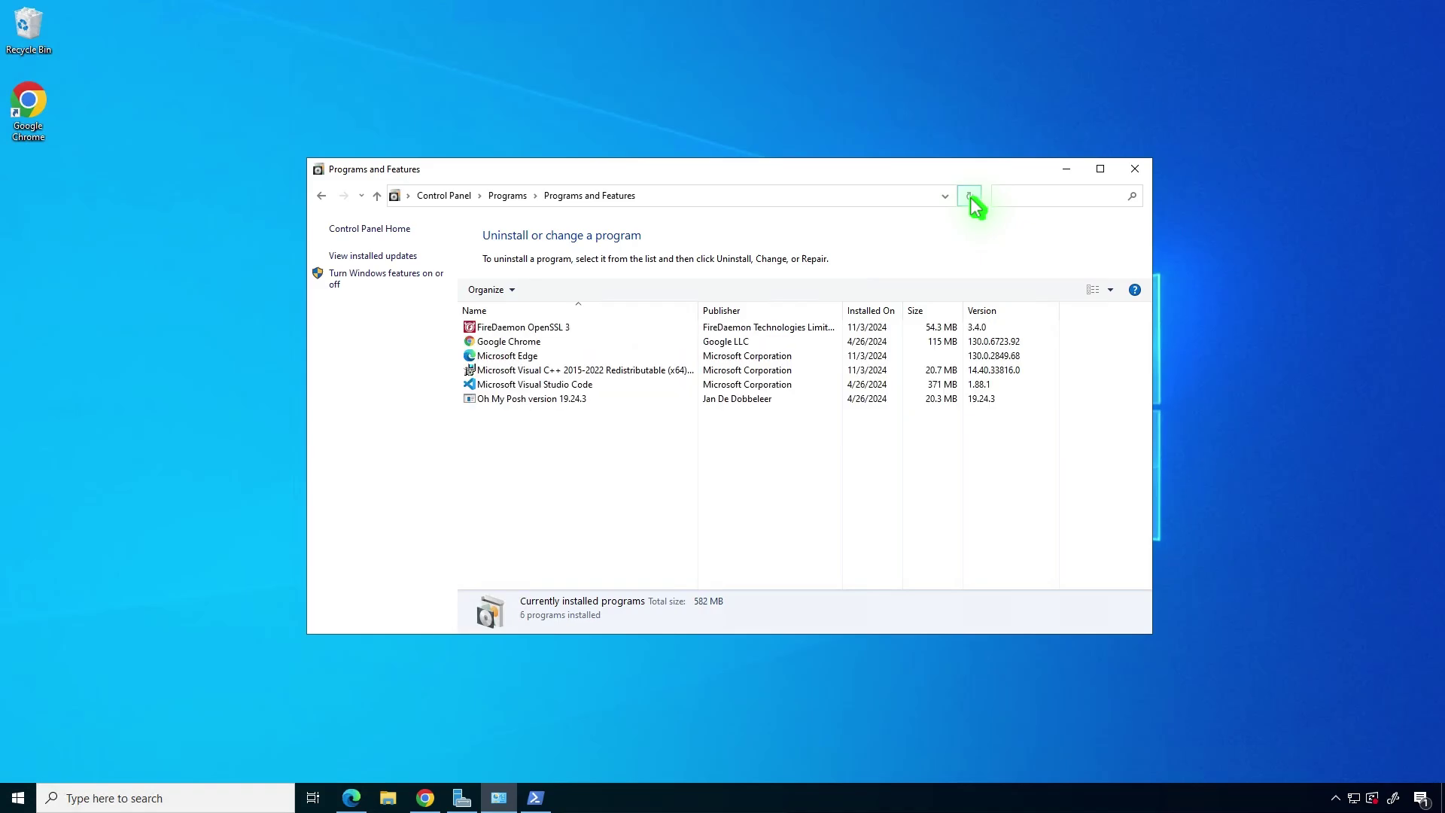
click(566, 330)
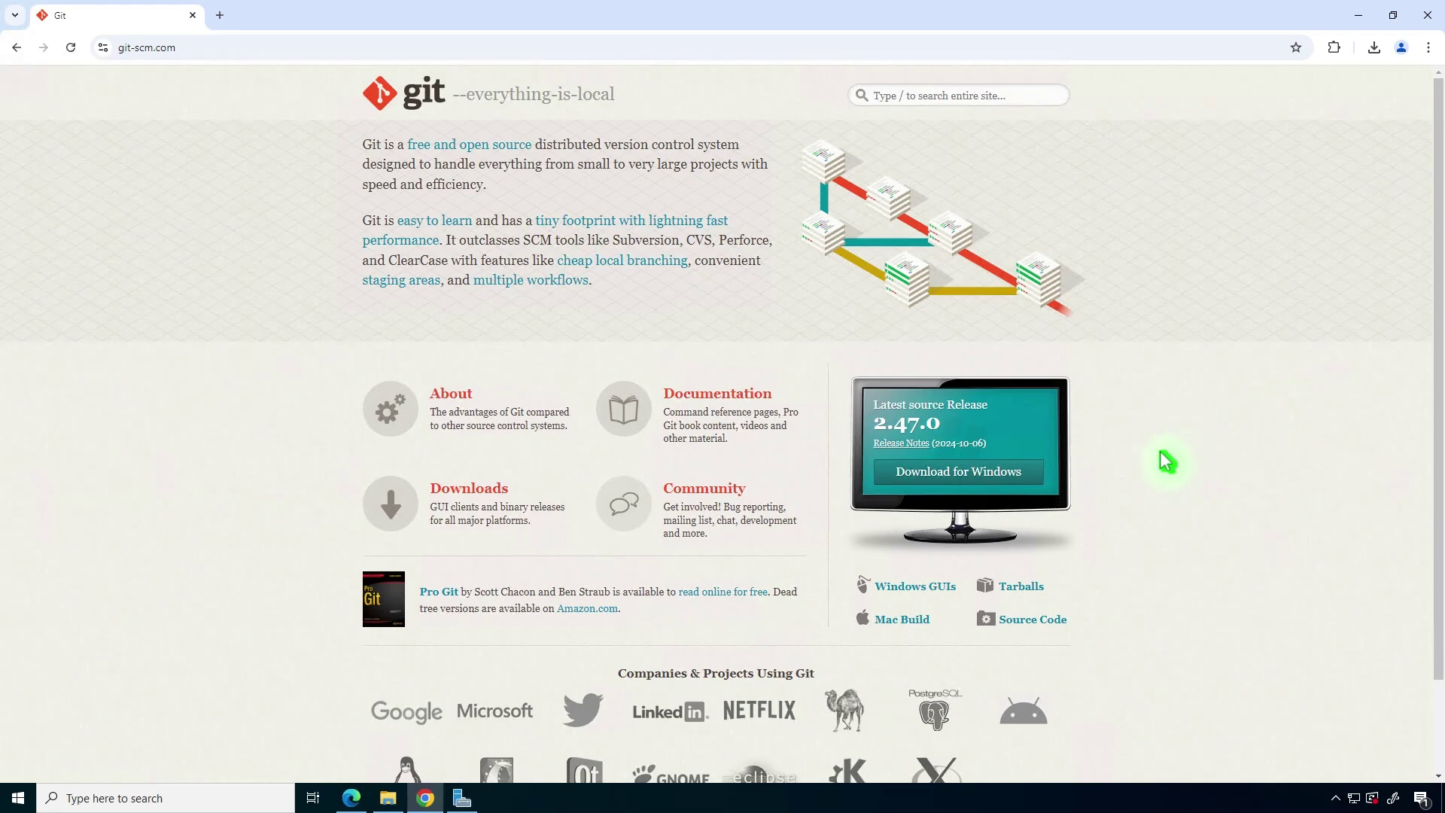
Download the 64-bit Git for Windows Portable edition from the Git website and open the downloaded file.
click(1030, 477)
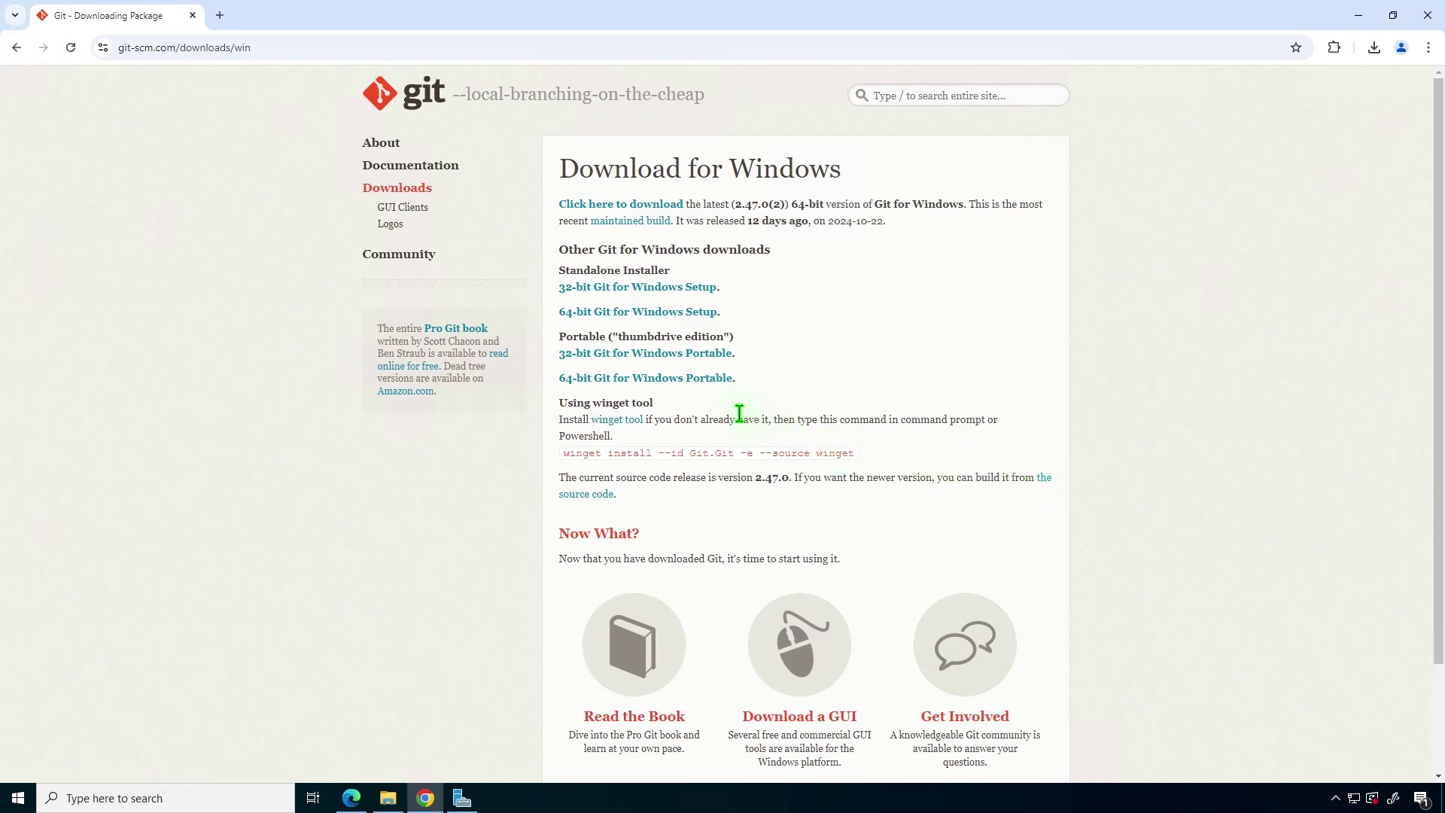
click(698, 384)
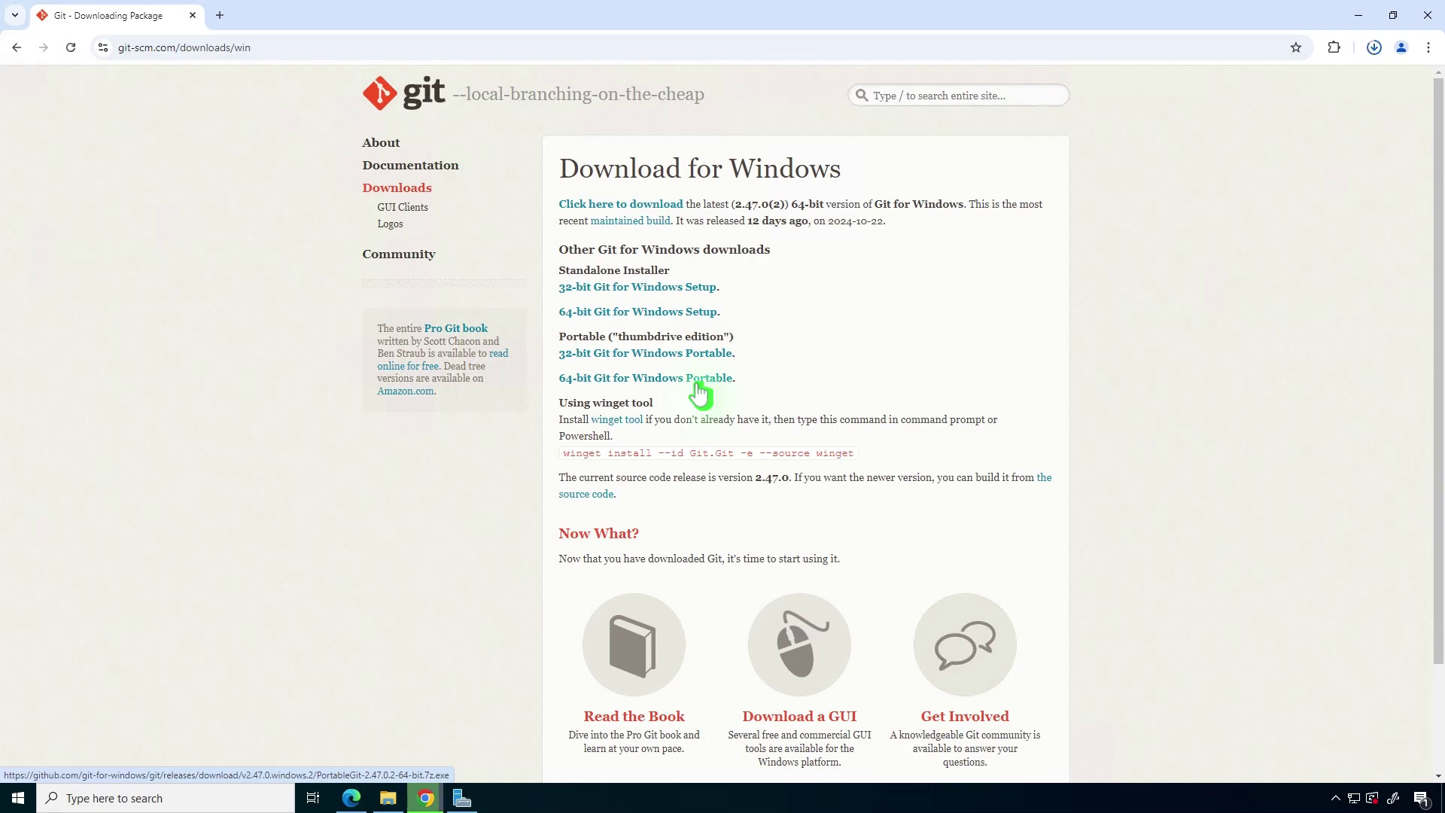
click(1367, 75)
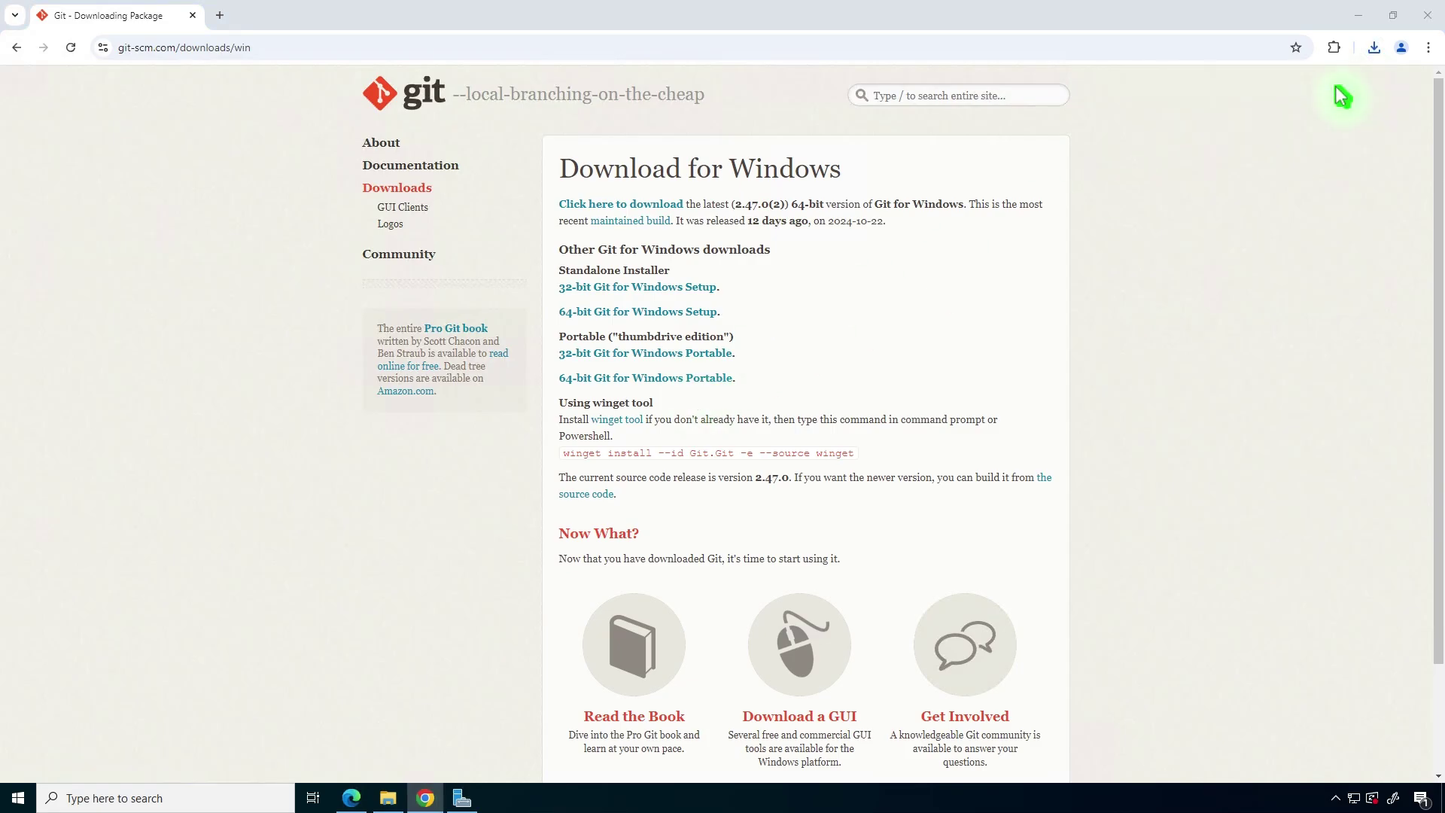
Minimize the browser and extract the PortableGit-2.47.0.2-64-bit.7z self-extracting archive into the Downloads folder.
click(1358, 15)
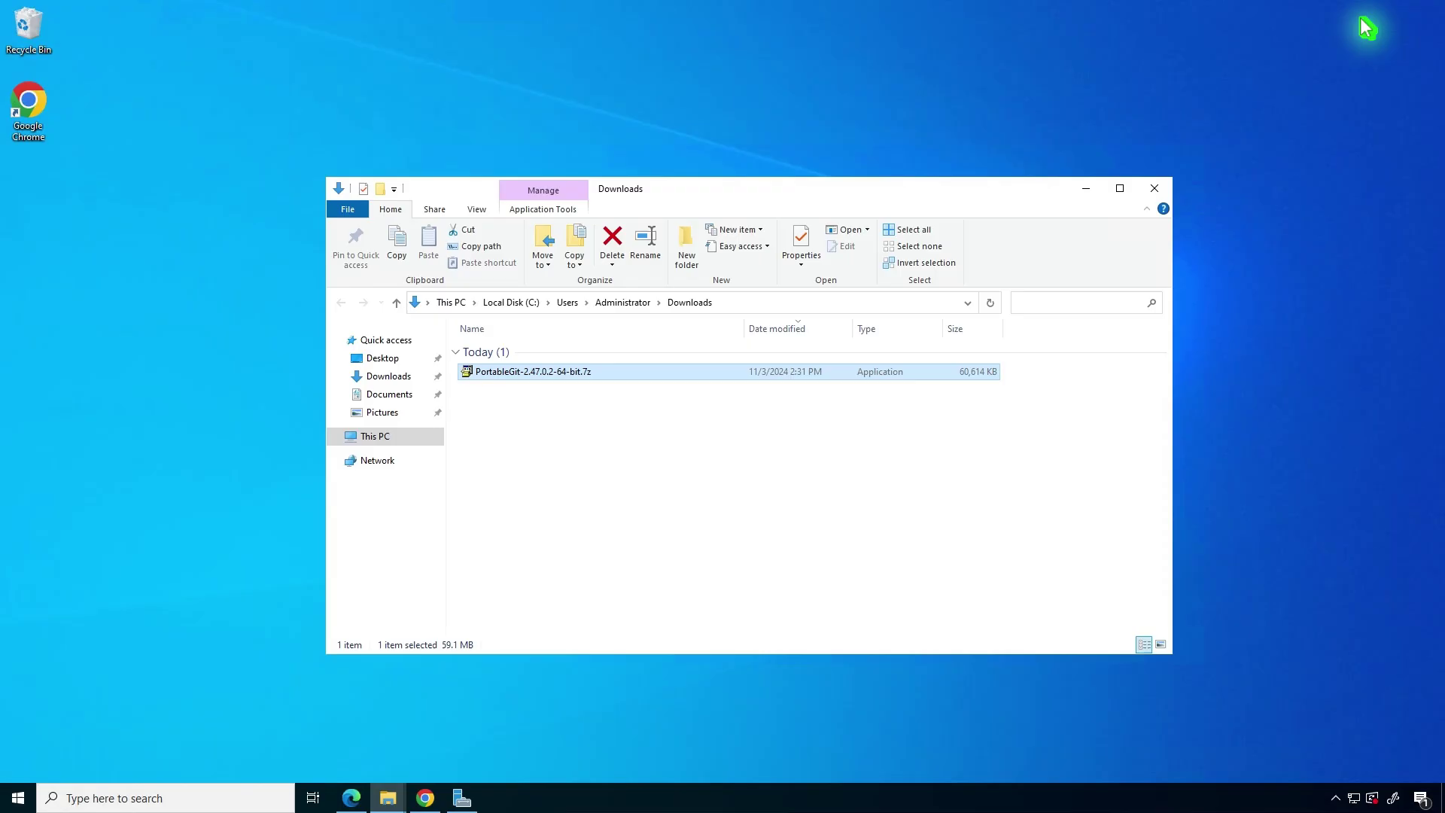
right_click(598, 380)
click(662, 384)
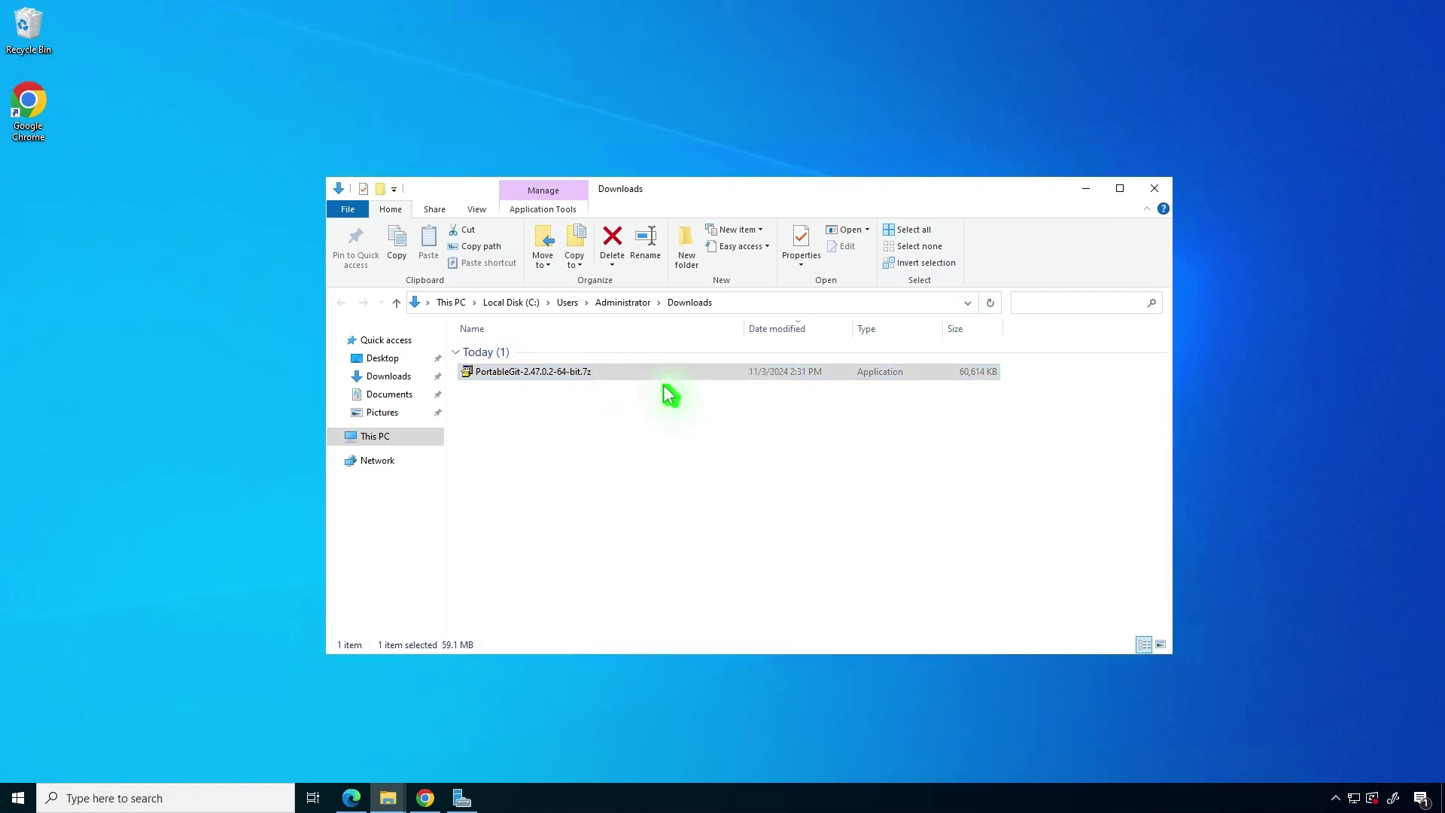
click(756, 423)
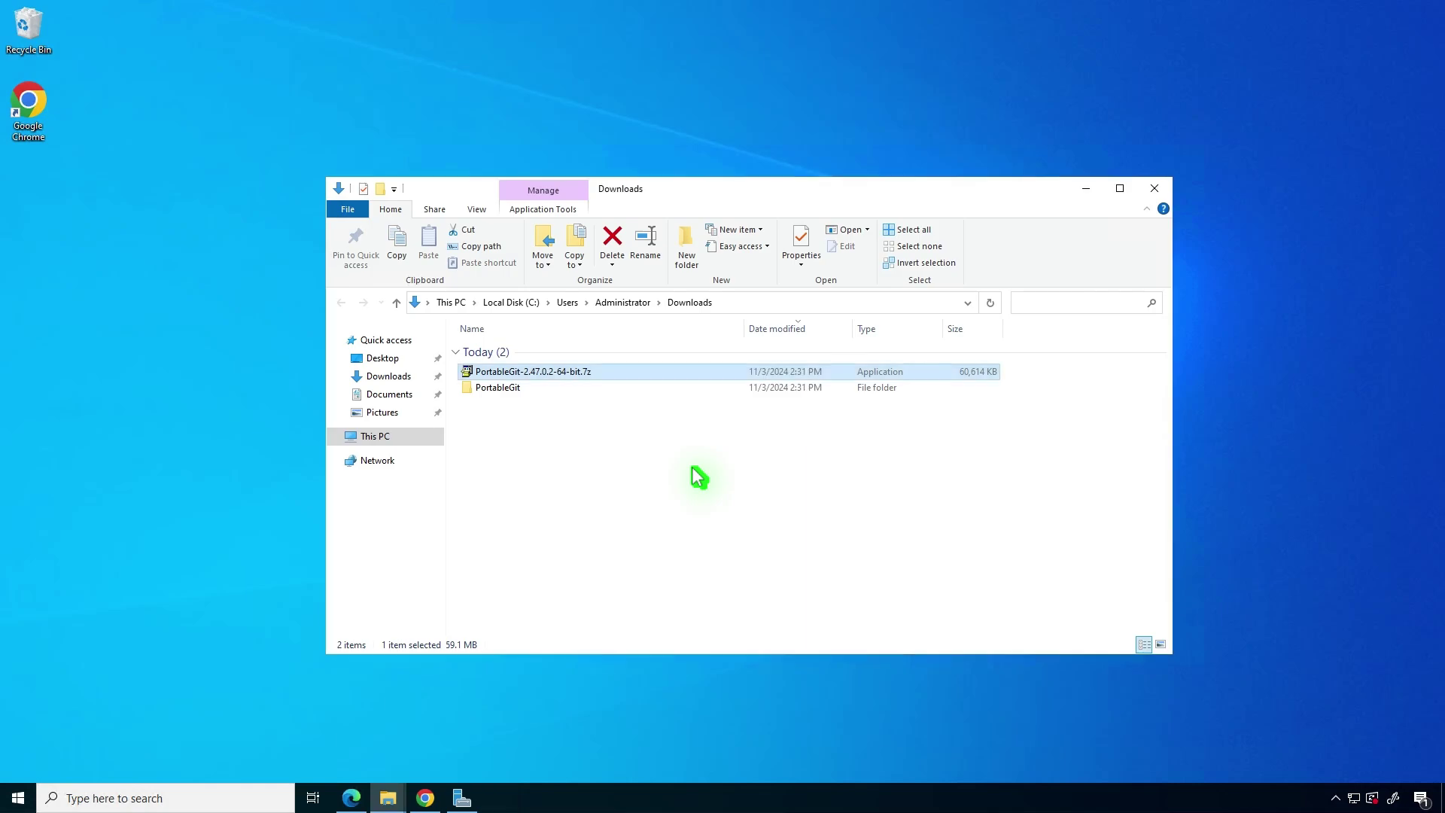
Copy the extracted PortableGit folder from Downloads to the root of the DATA (D:) drive.
click(518, 387)
right_click(517, 386)
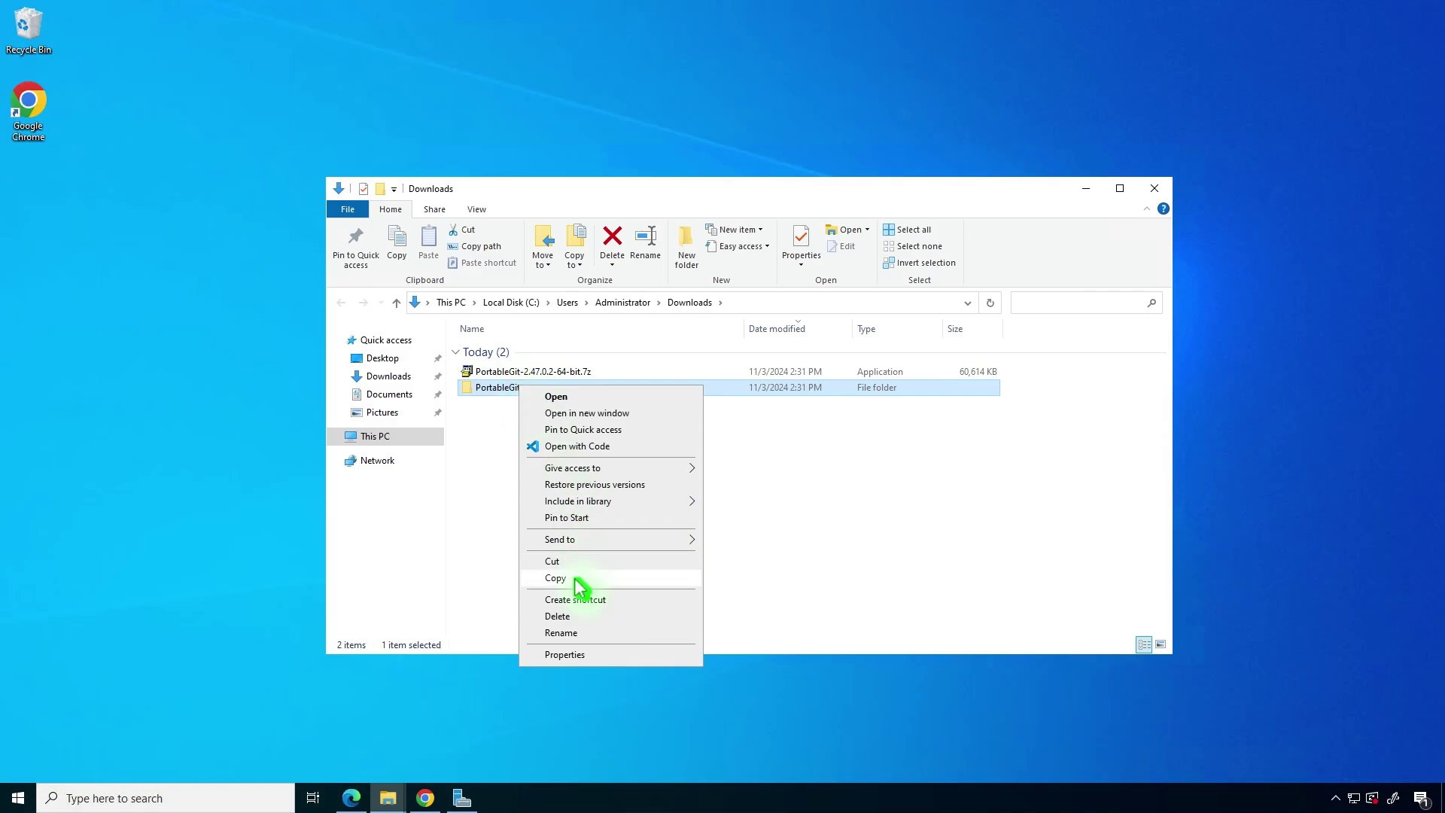
click(579, 579)
click(414, 436)
double_click(735, 522)
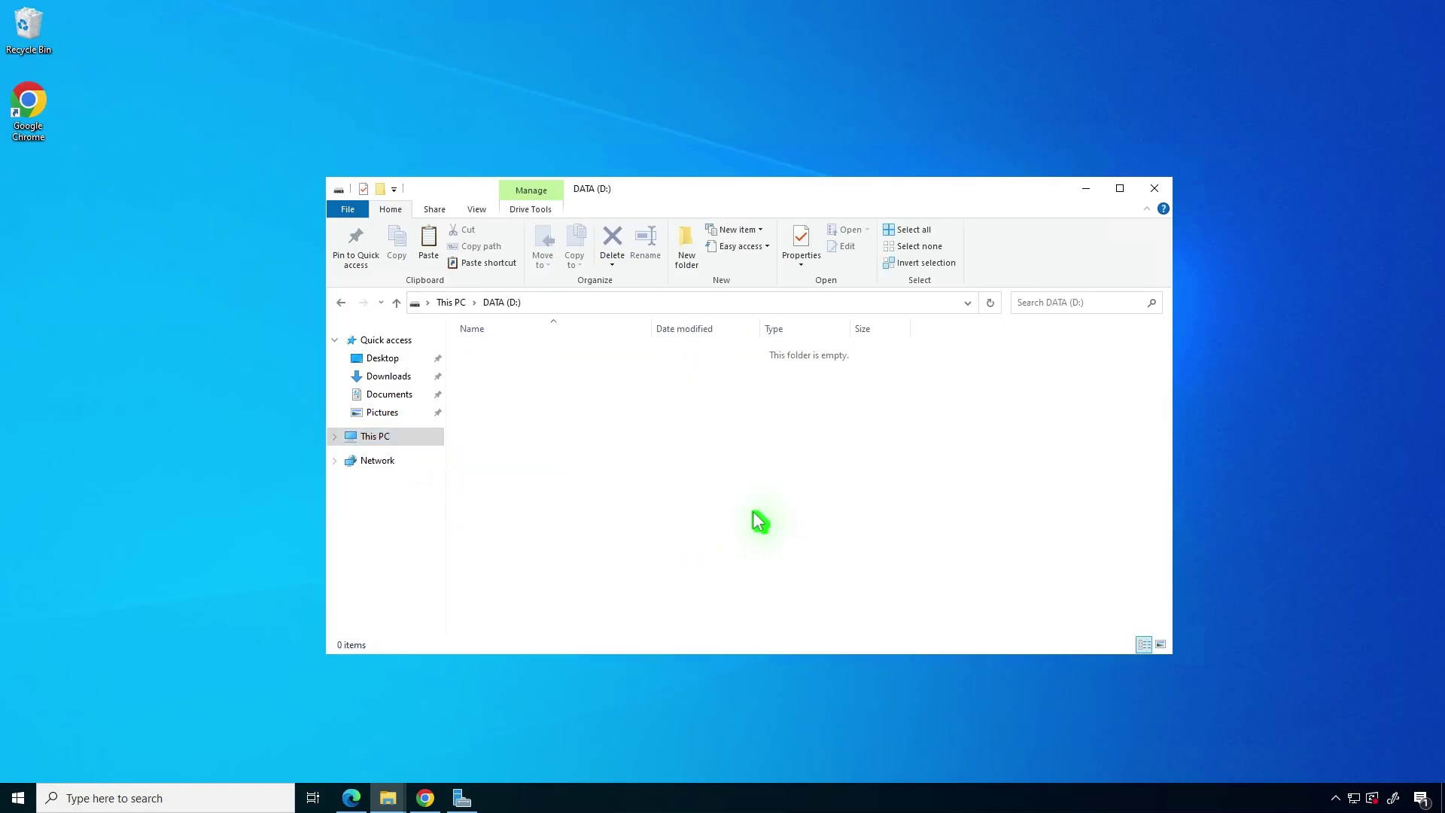
right_click(655, 411)
click(725, 518)
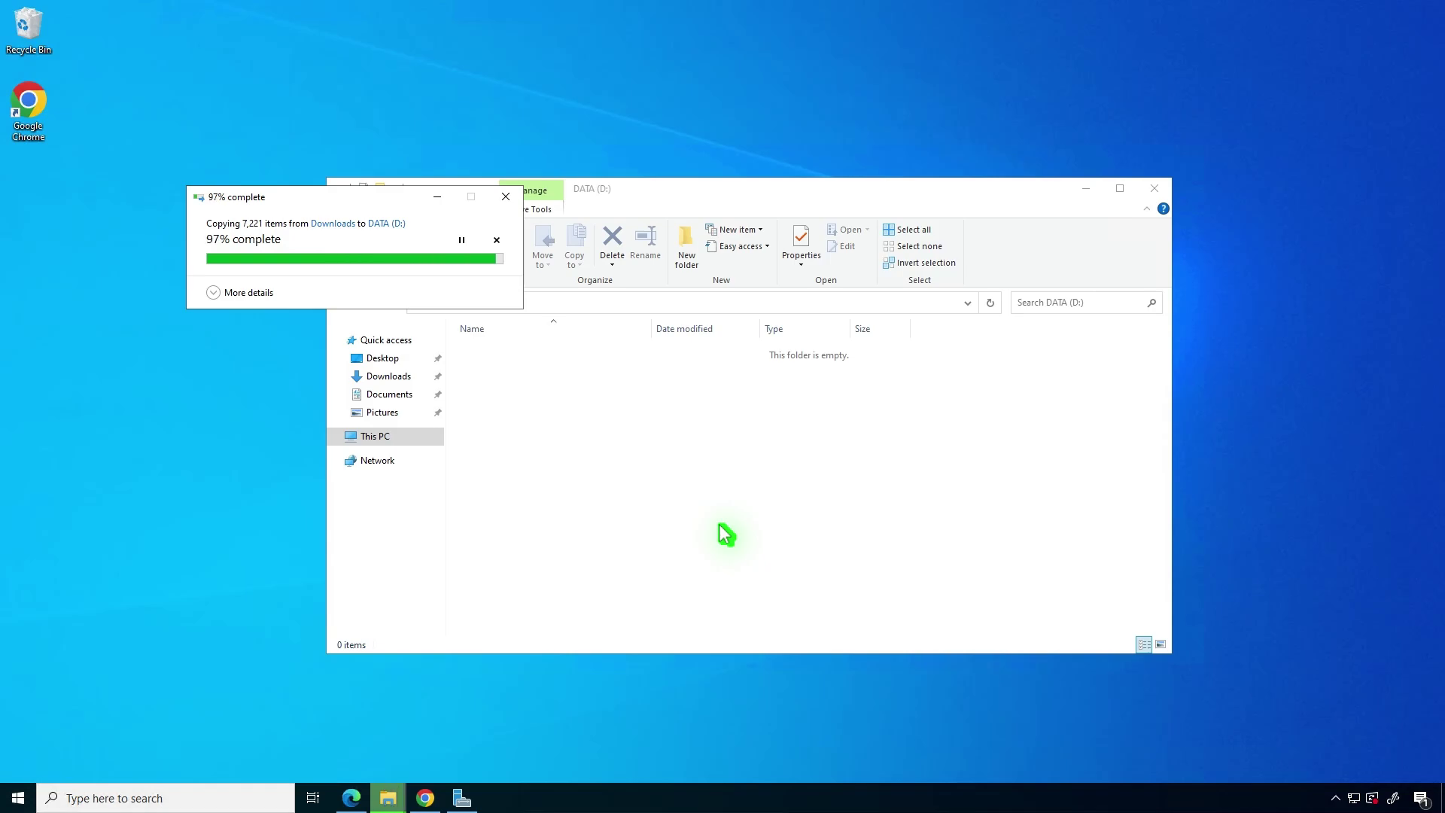
Locate openssl in D:\PortableGit\usr\bin, copy that folder's path, and minimize File Explorer.
double_click(538, 353)
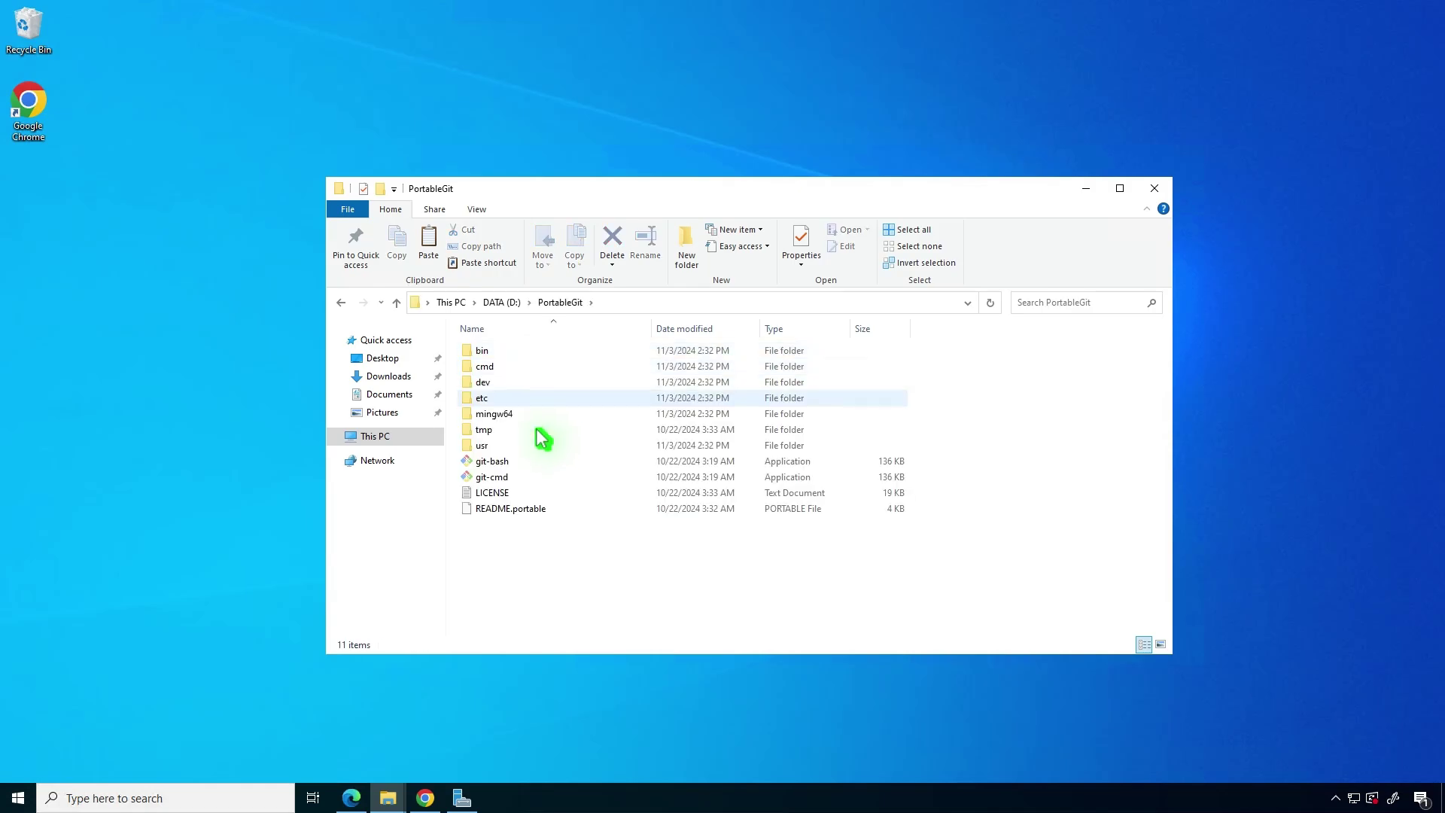
double_click(542, 444)
double_click(587, 351)
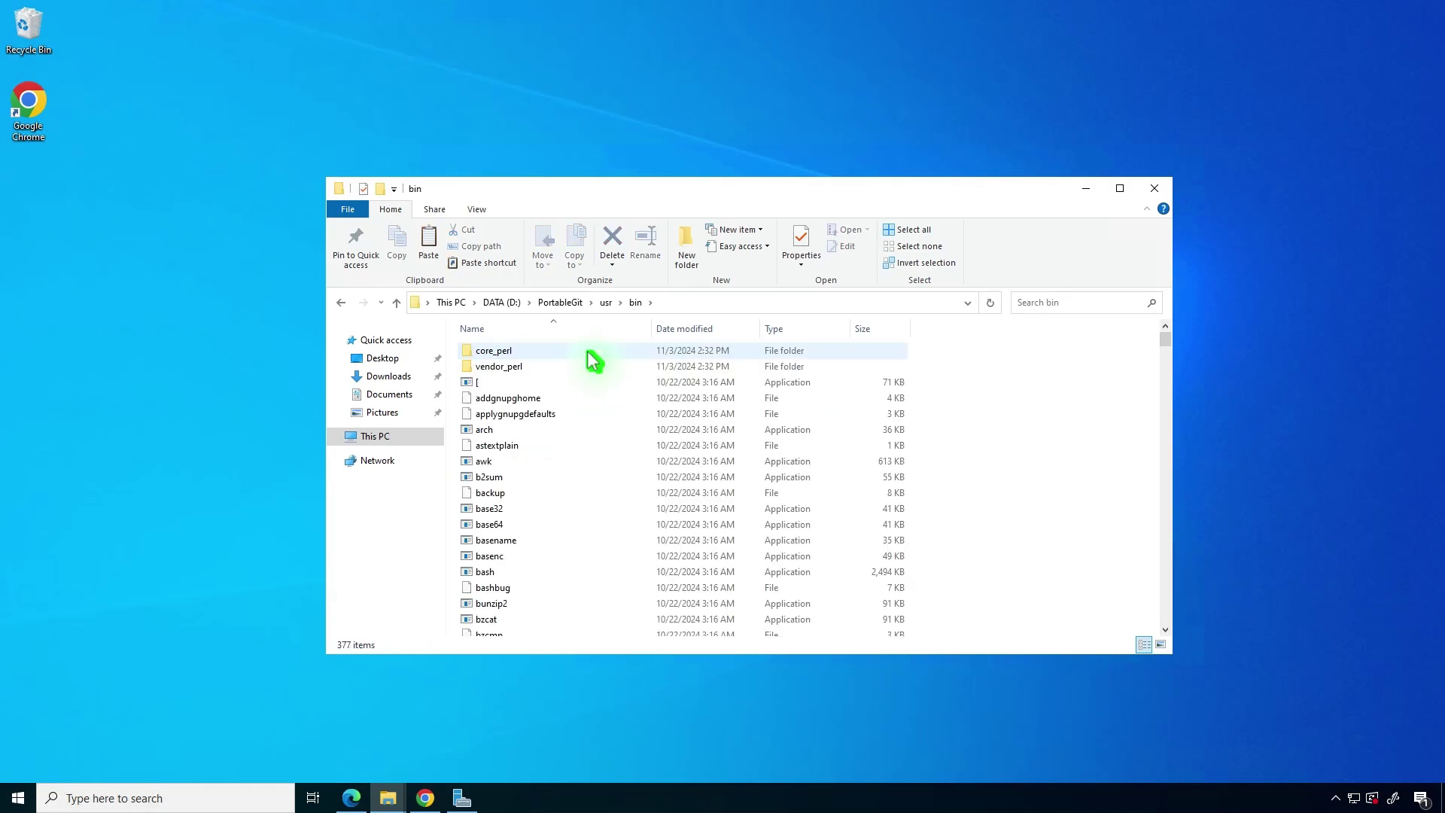
key(o)
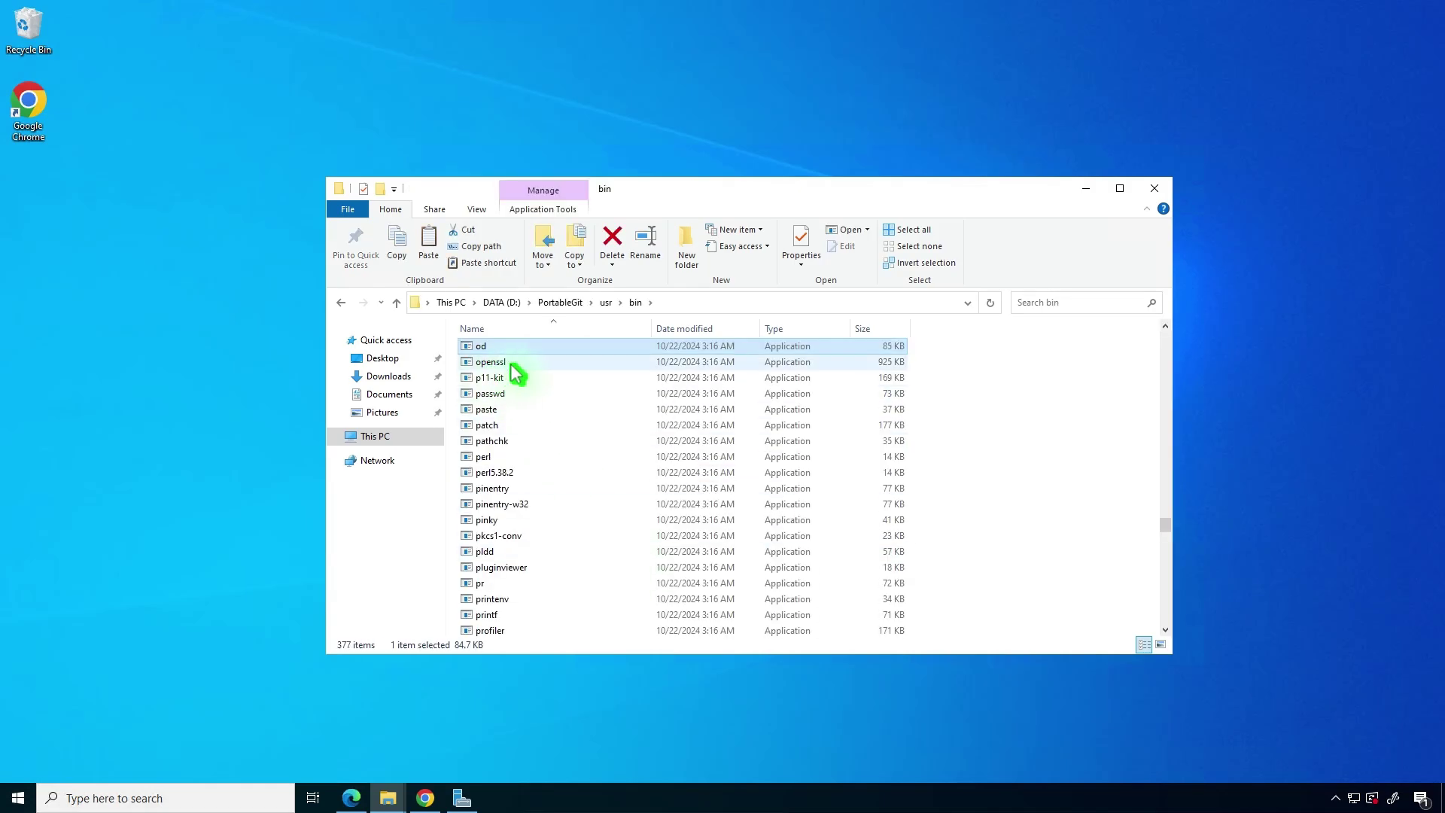
click(693, 303)
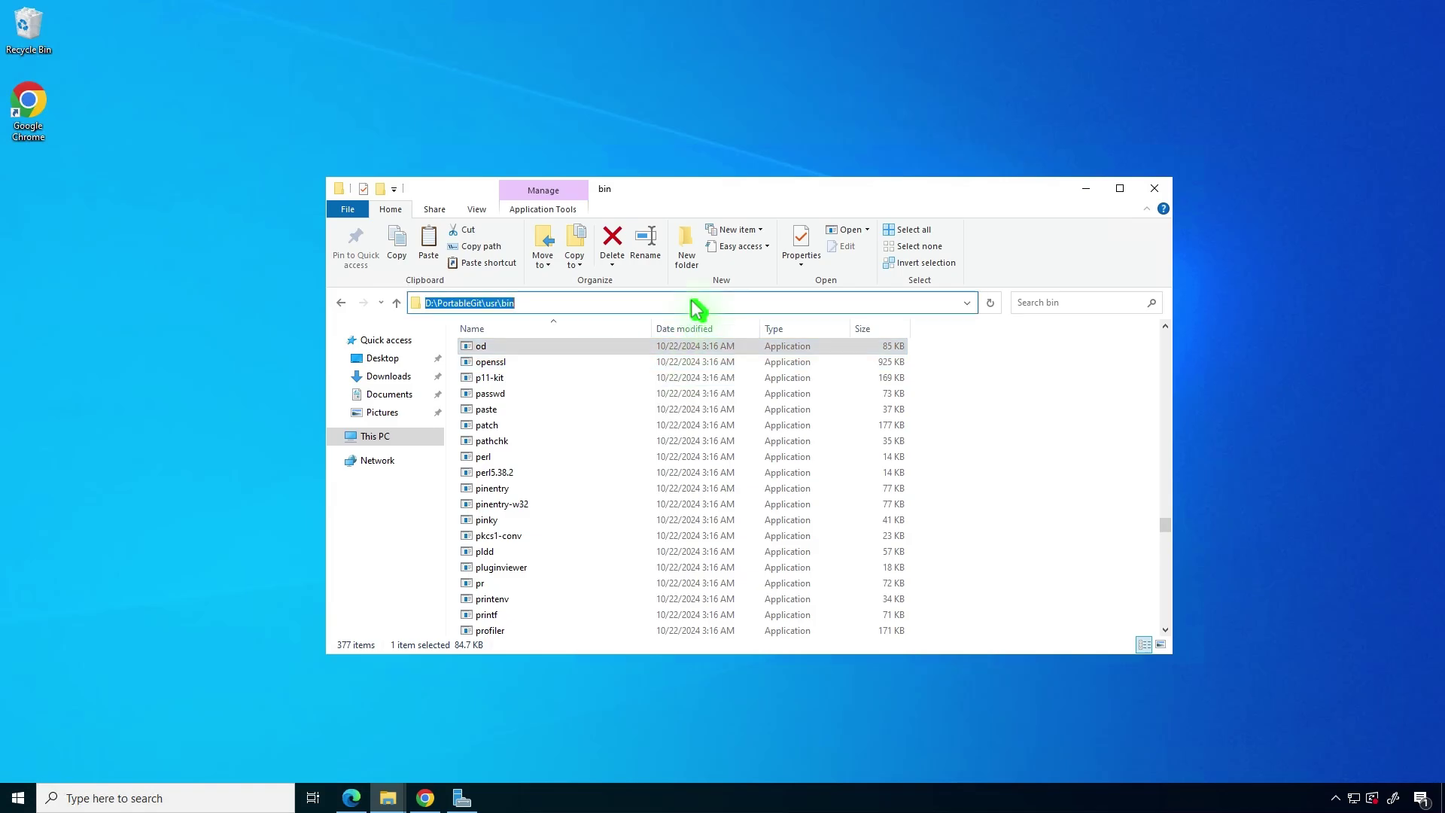
right_click(692, 302)
click(730, 348)
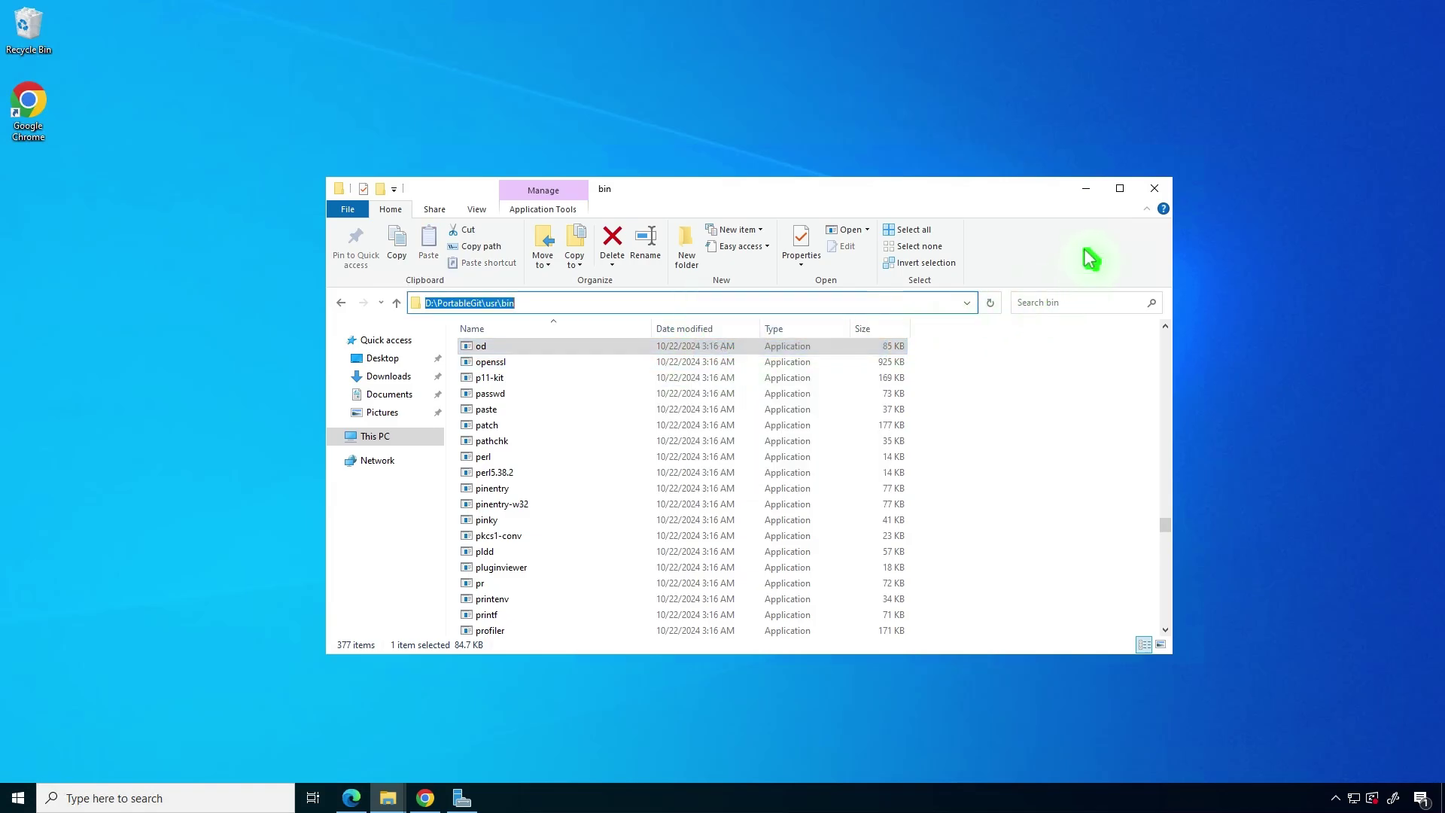
click(1086, 189)
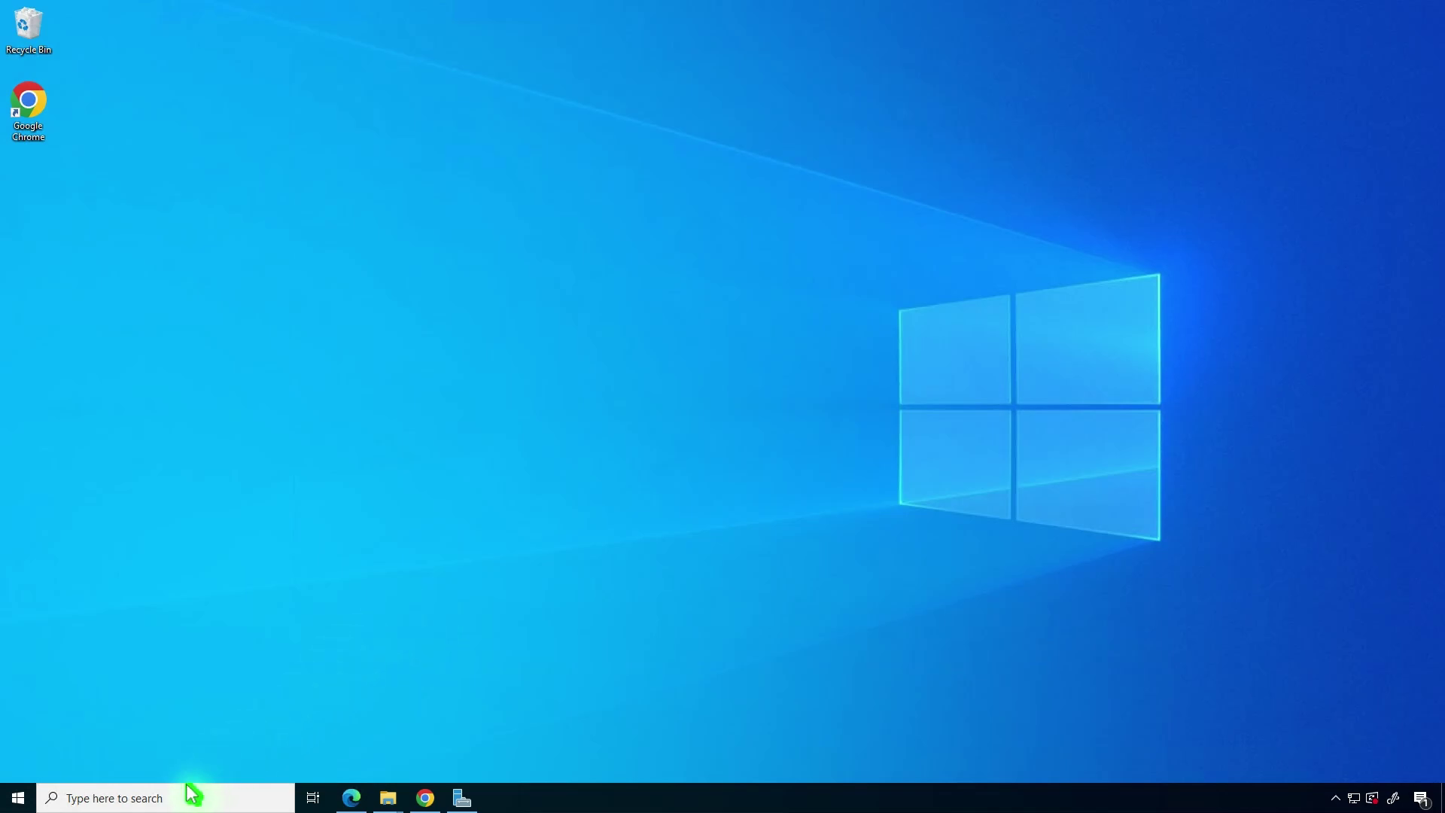
Add D:\PortableGit\usr\bin as a new entry to the user Path environment variable and accept the changes.
click(169, 799)
text(env)
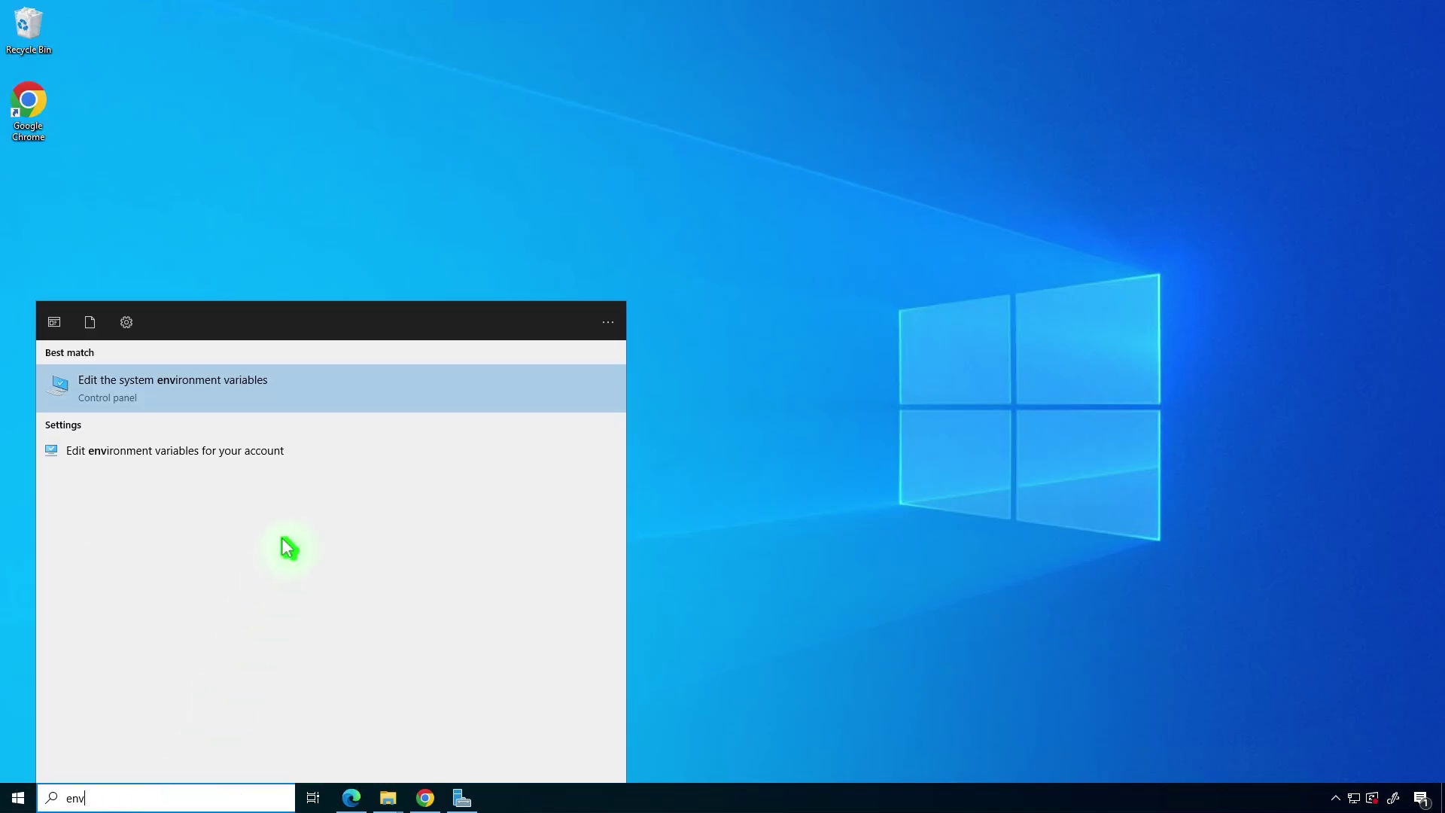
click(355, 378)
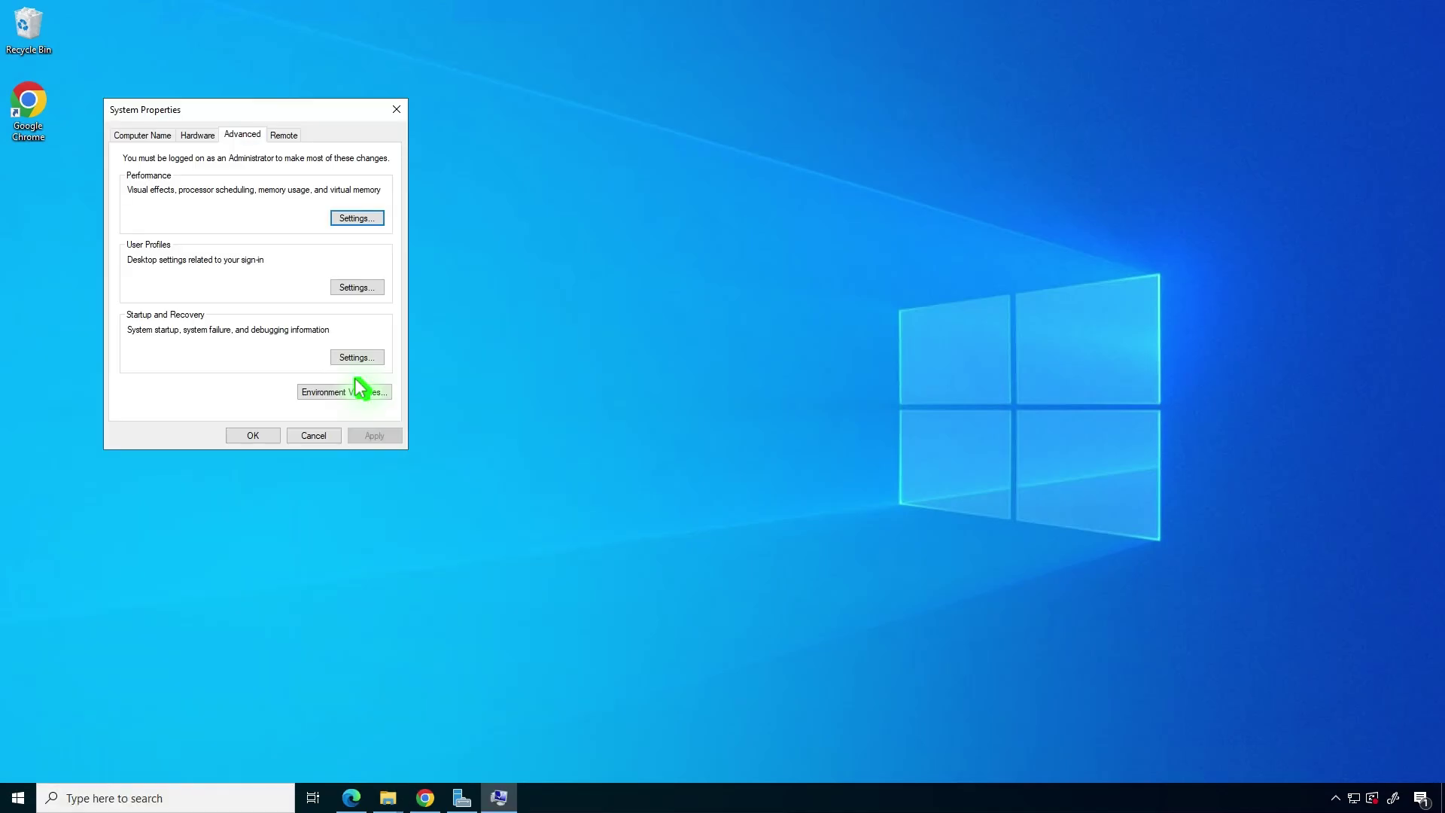
click(387, 391)
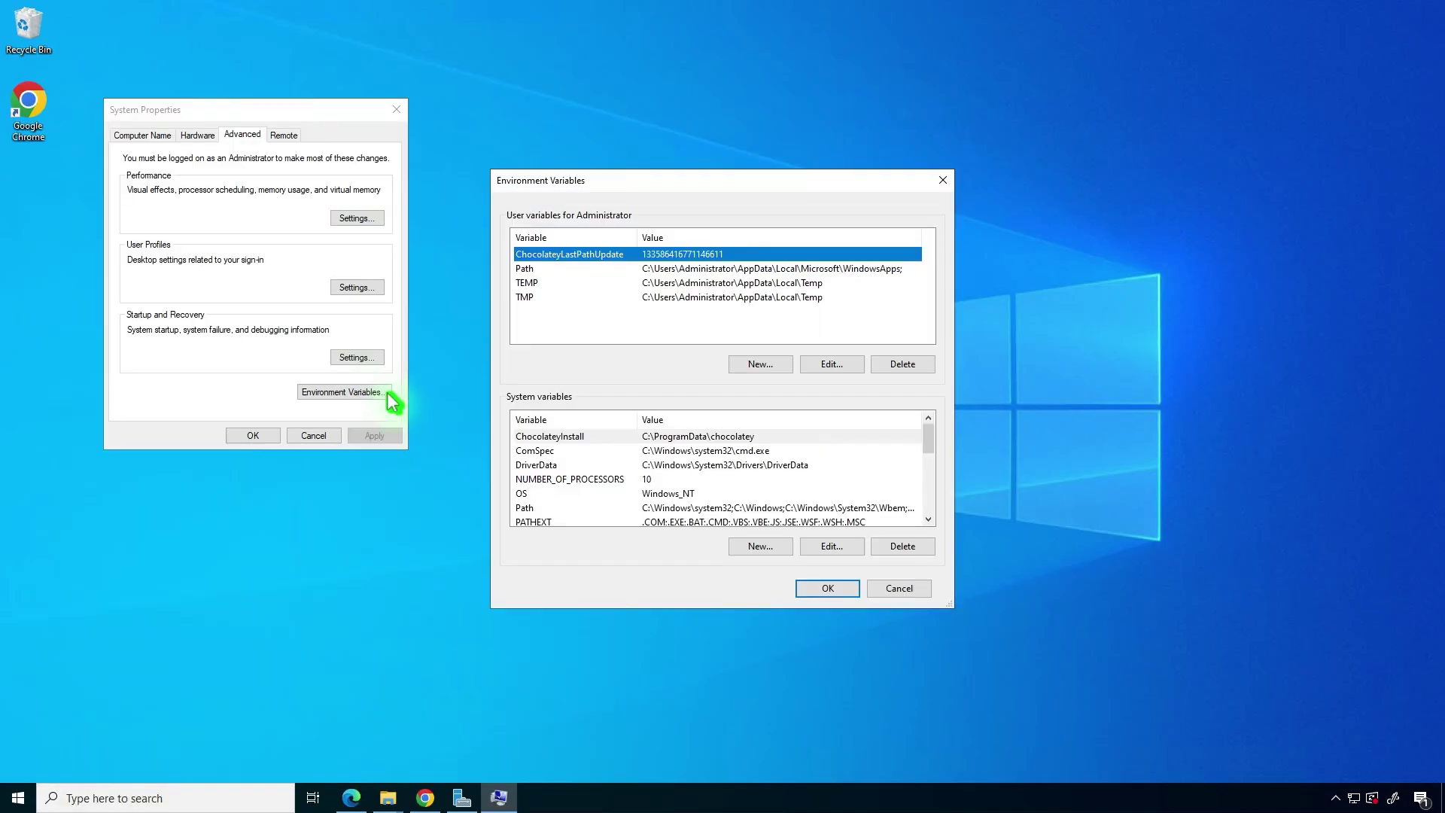
click(755, 268)
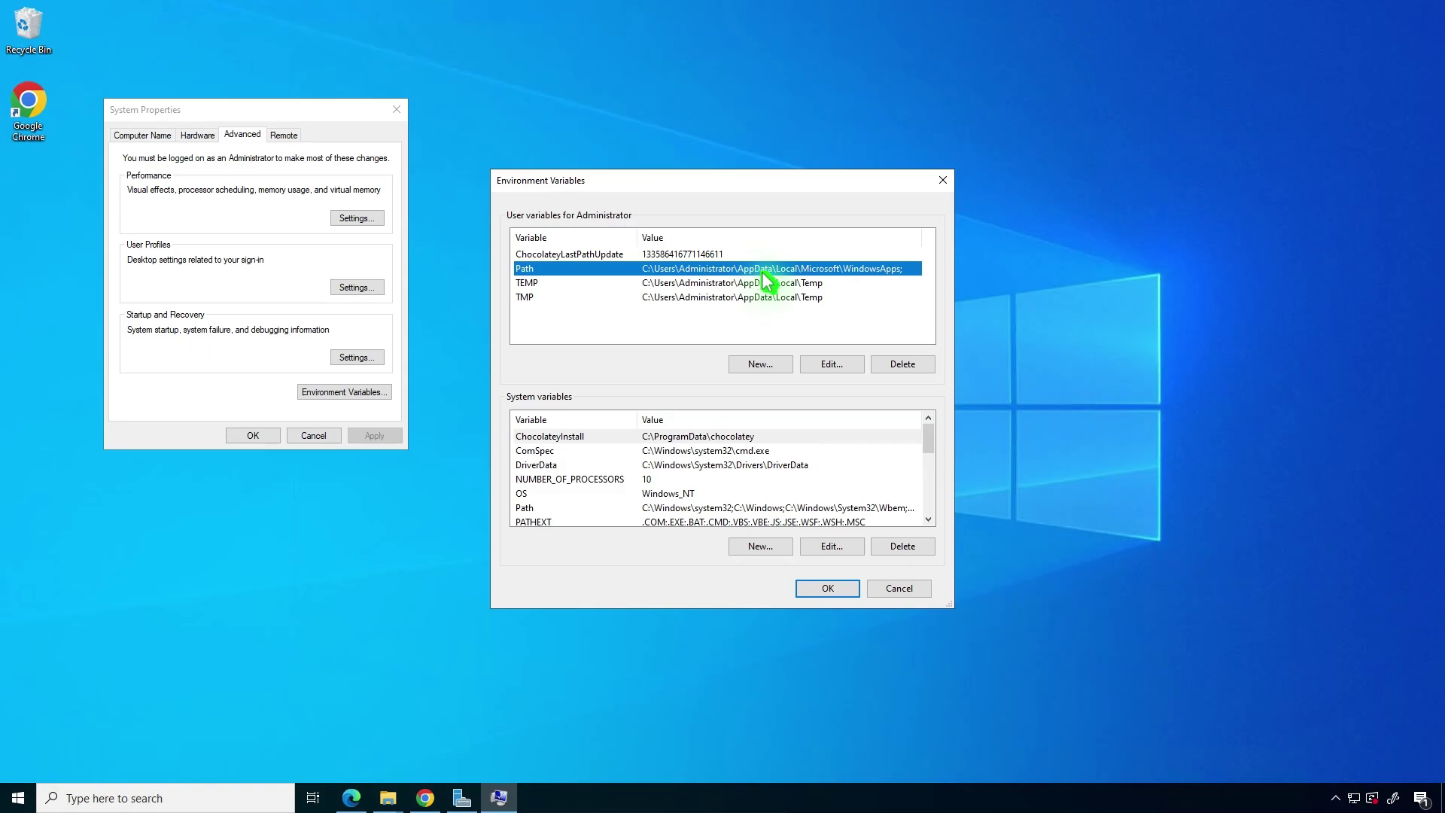
click(845, 364)
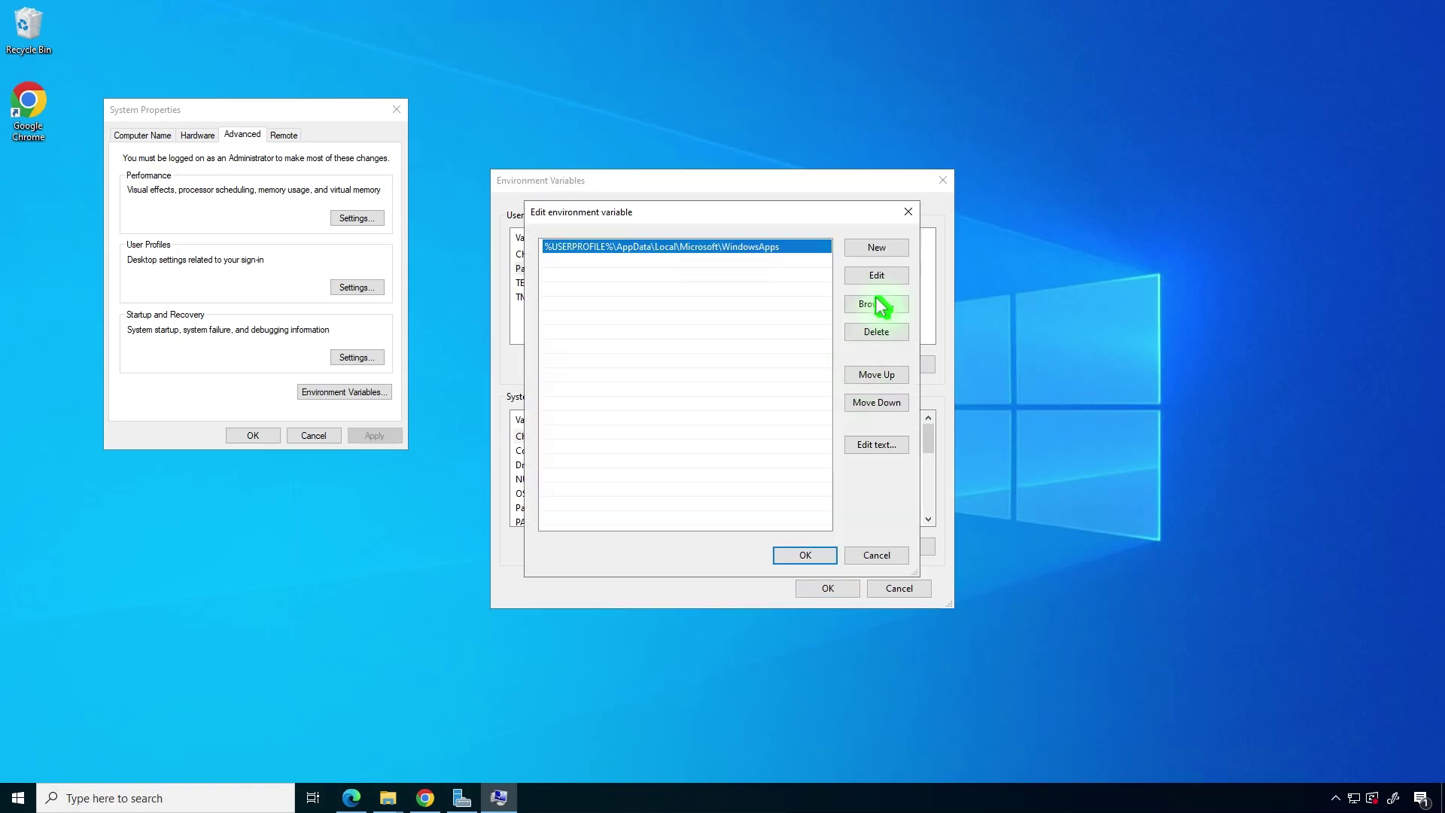
click(897, 255)
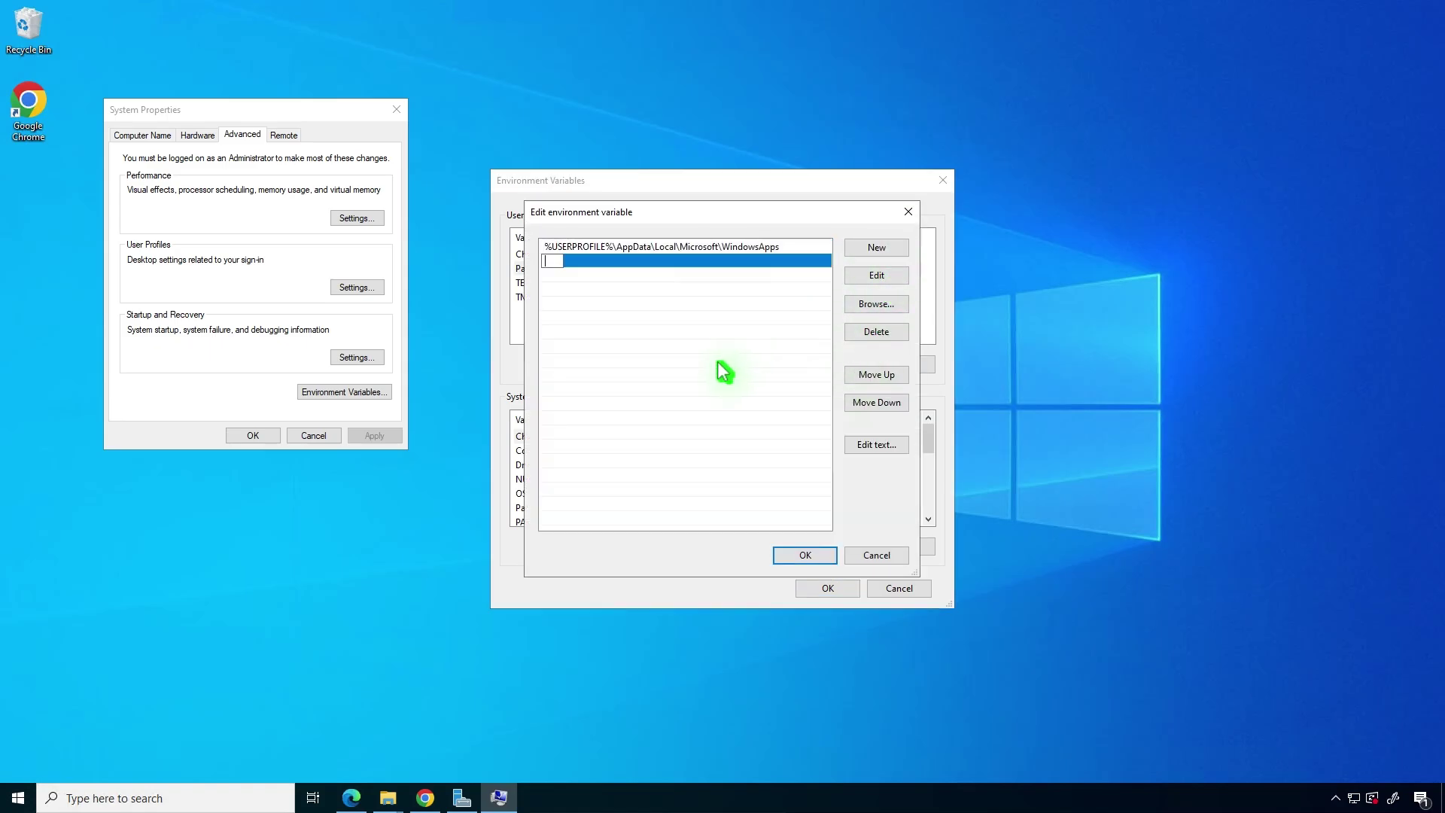
key(ctrl+v)
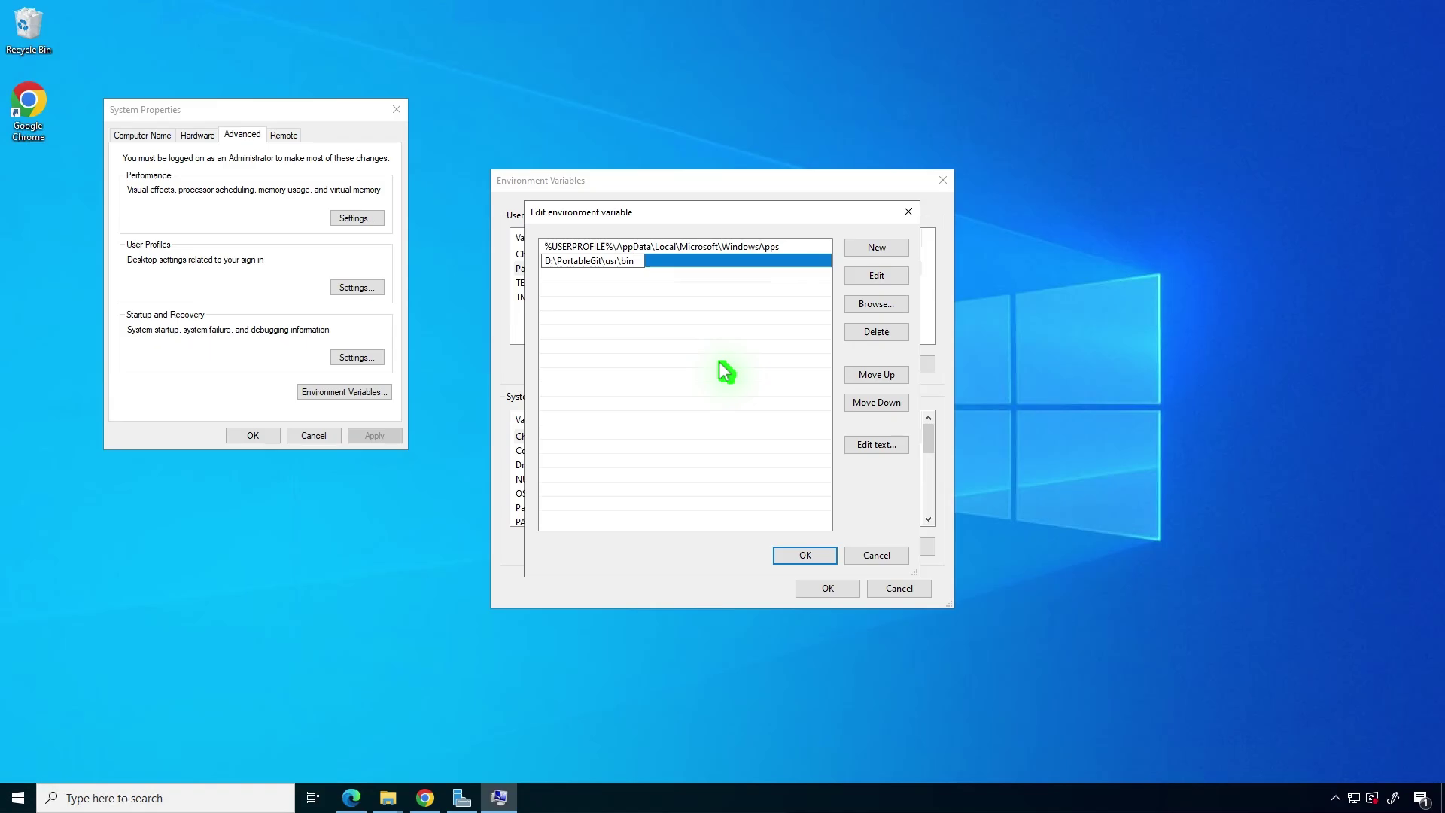
click(725, 371)
click(814, 554)
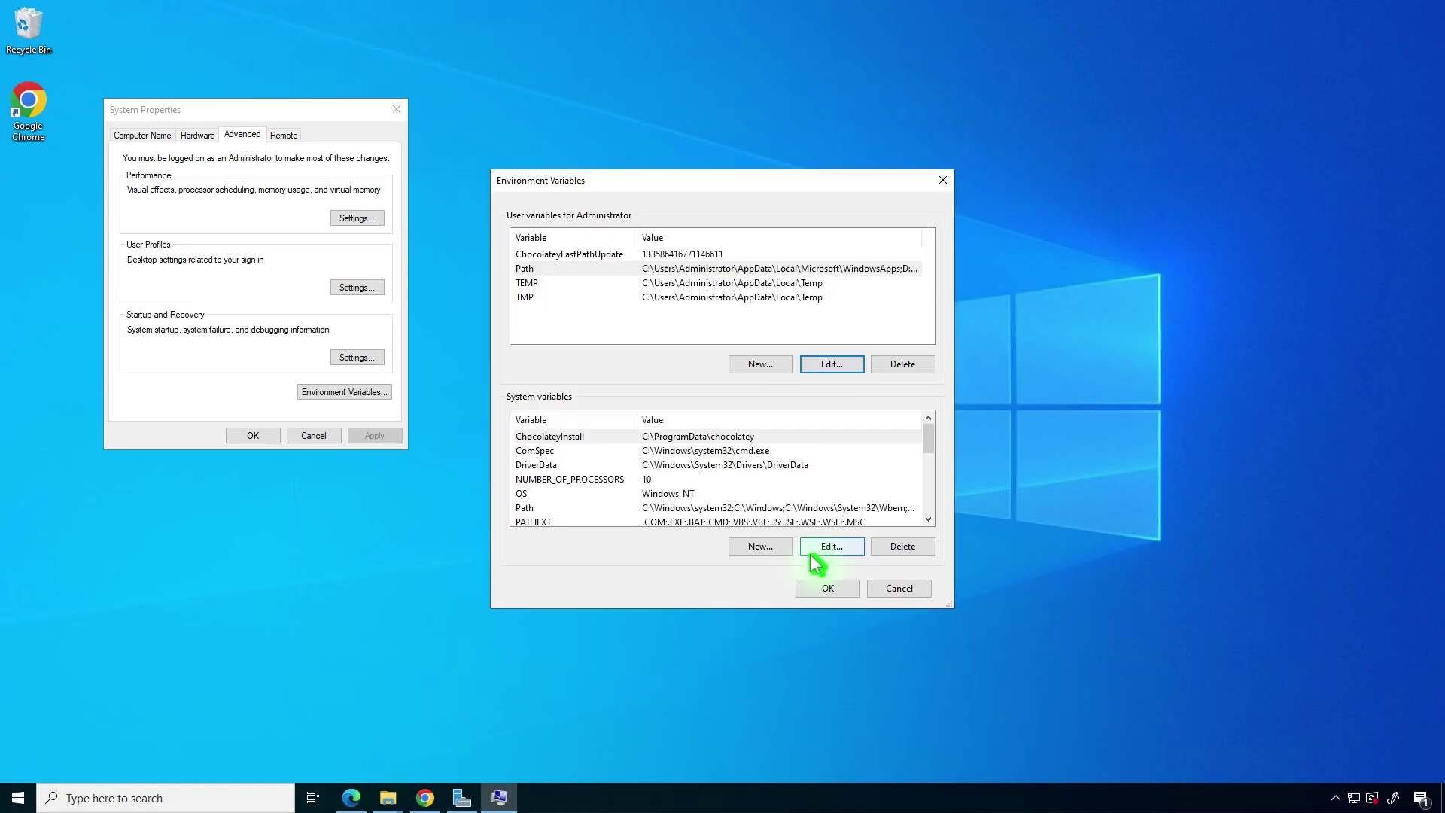
click(828, 588)
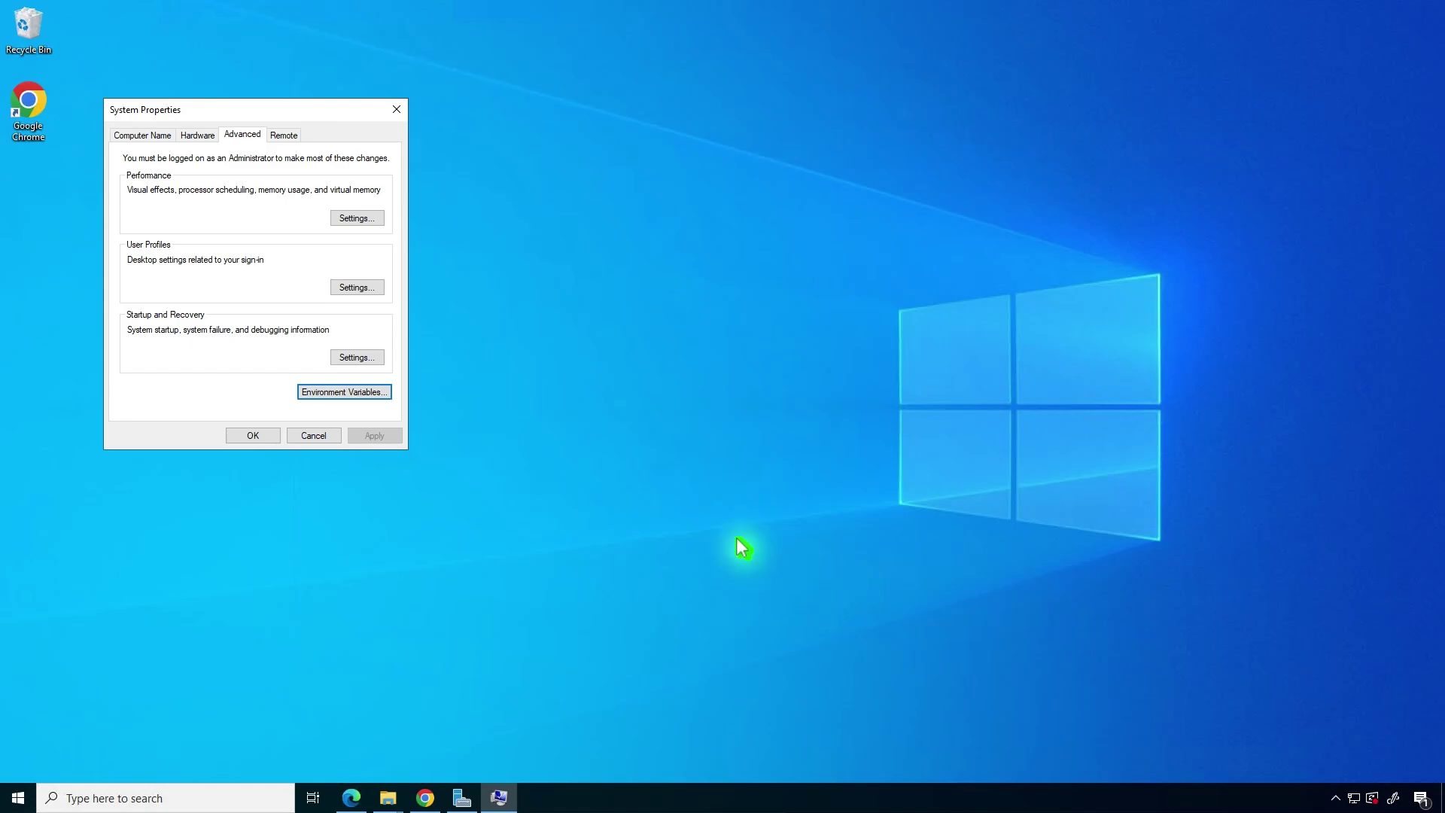
click(265, 436)
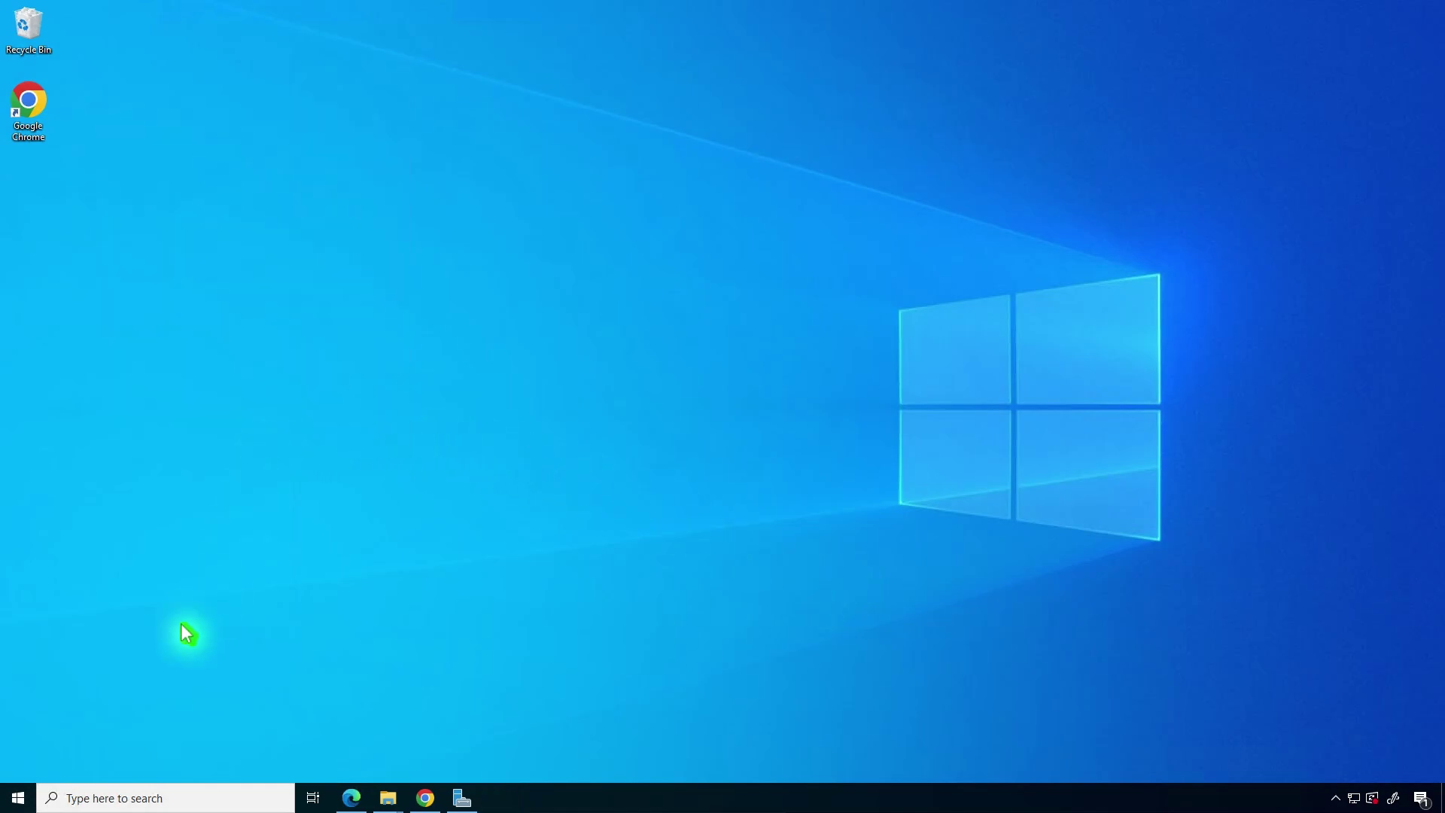
Start Windows PowerShell as administrator and test the portable Git copy with the openssl command.
right_click(16, 797)
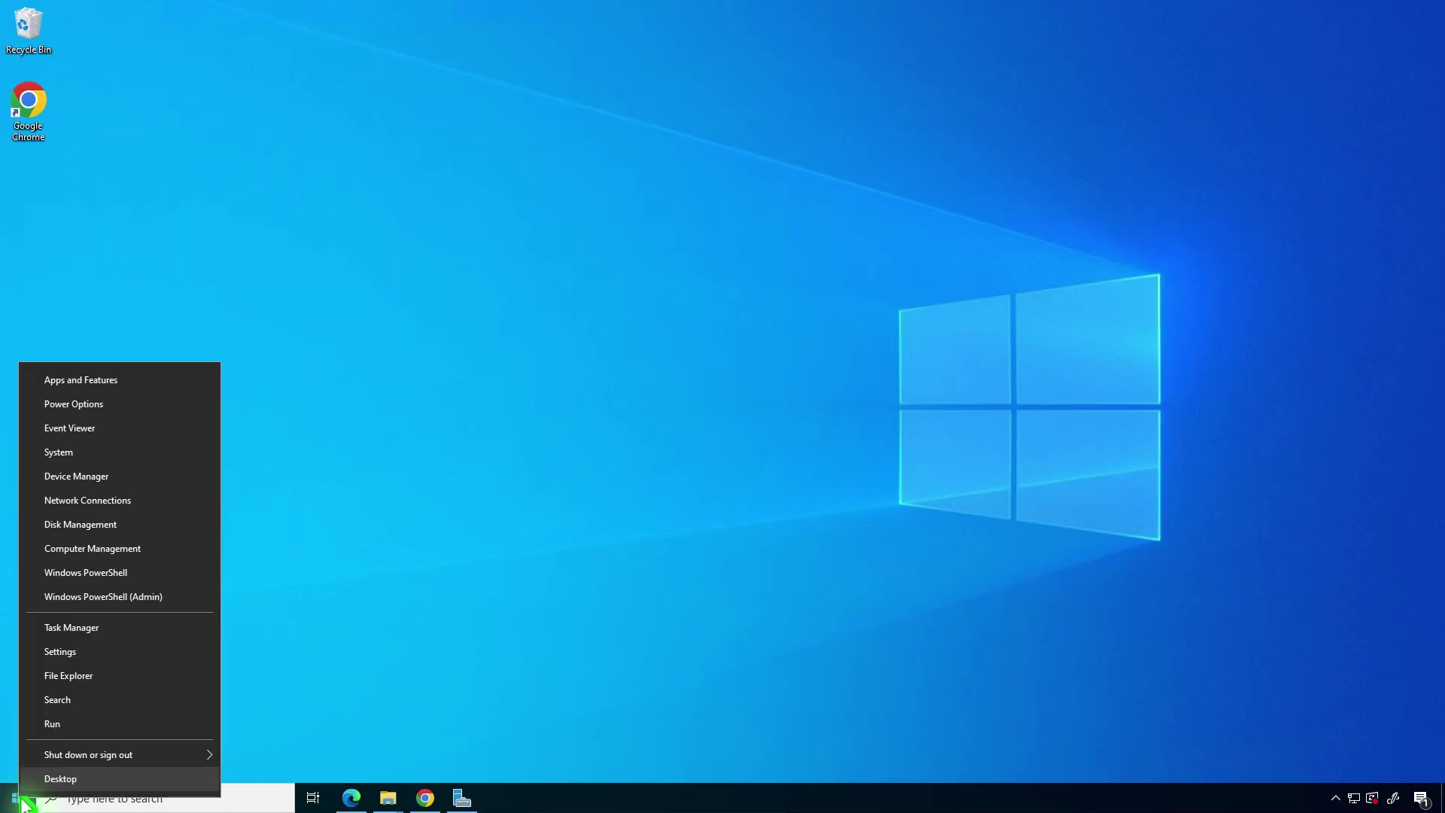
click(188, 599)
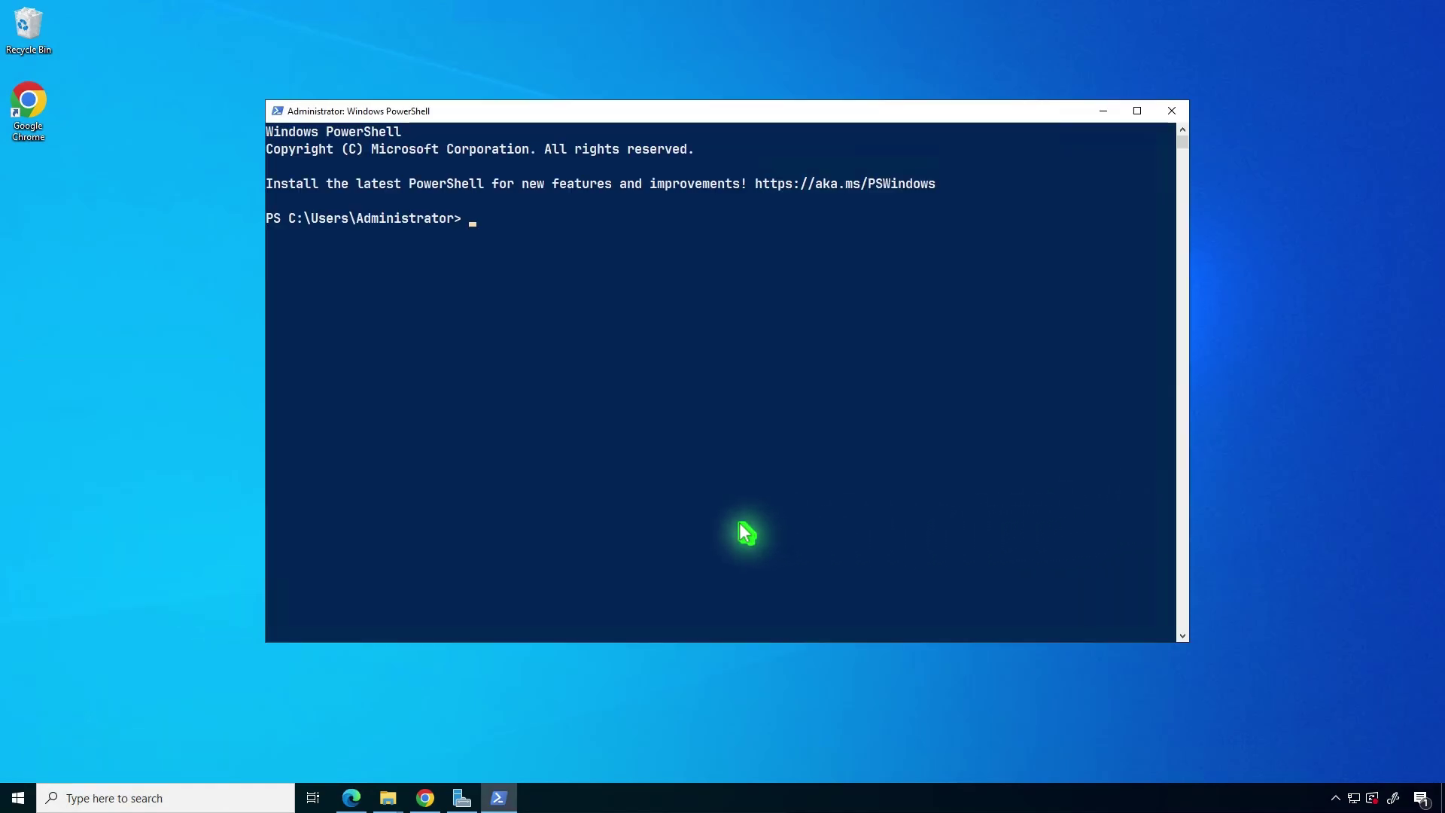
text(openssl)
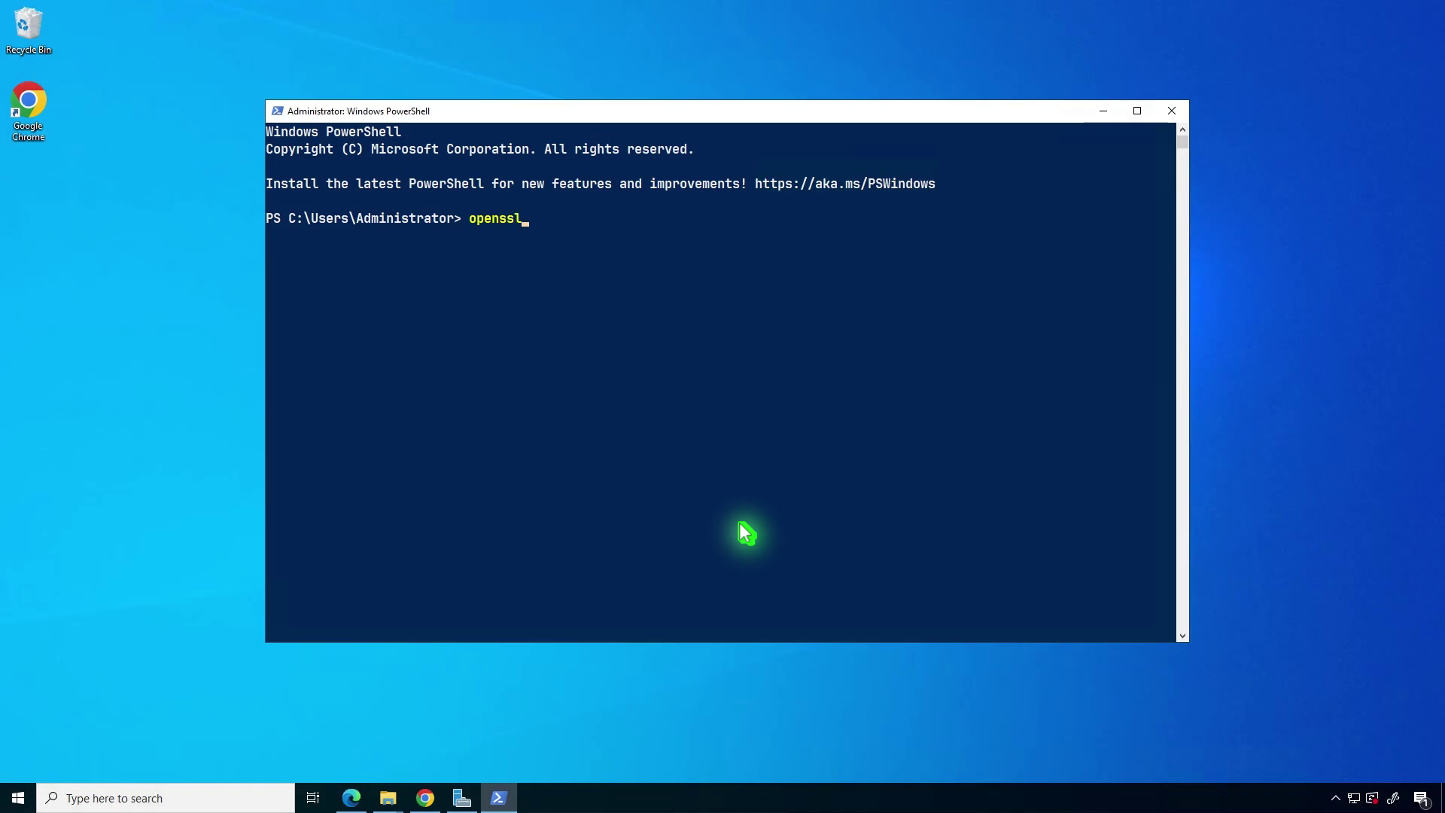
key(Return)
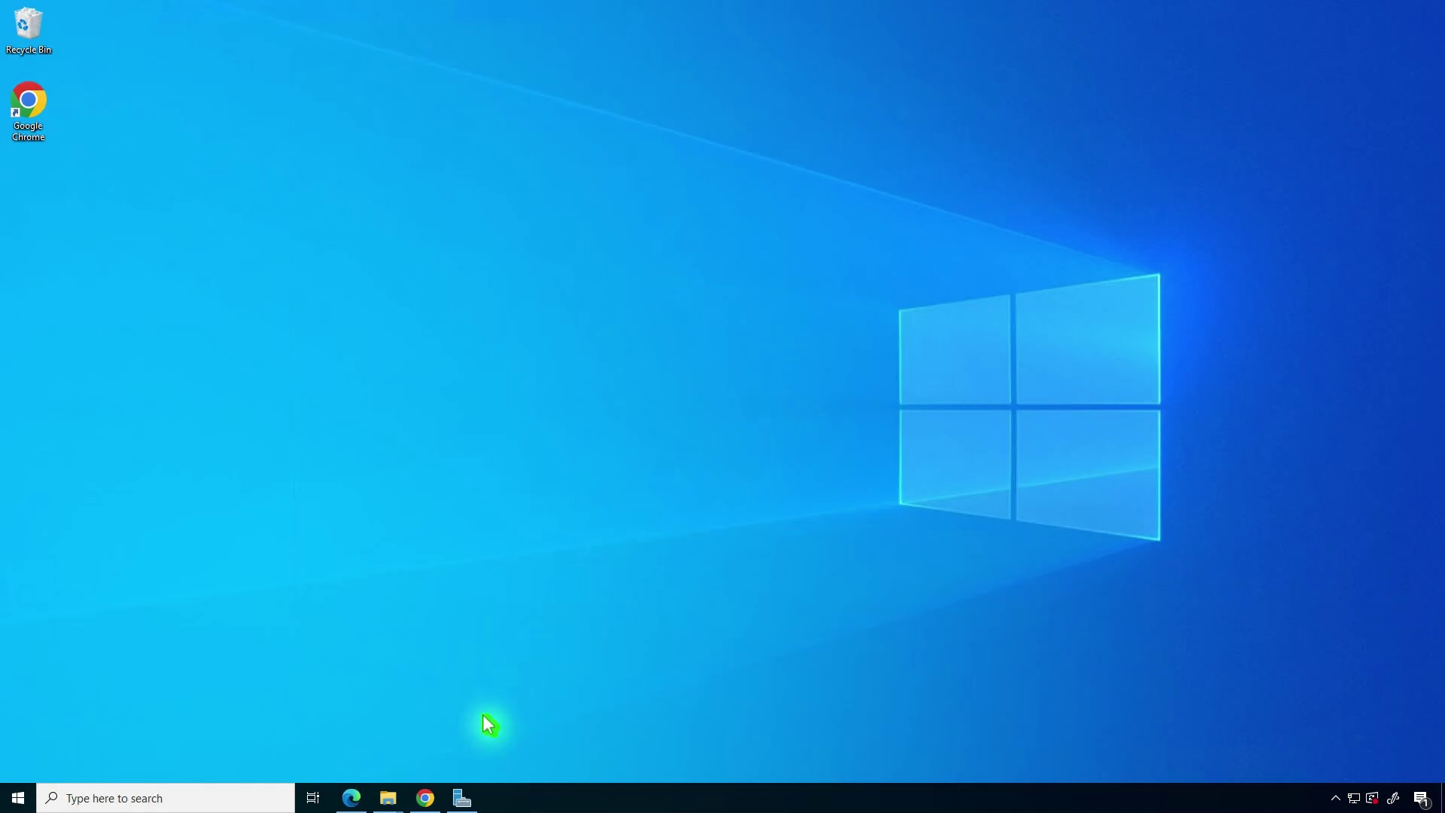
Switch to Chrome, copy the PowerShell command for individual use from Chocolatey's Install page, and minimize the browser.
click(425, 800)
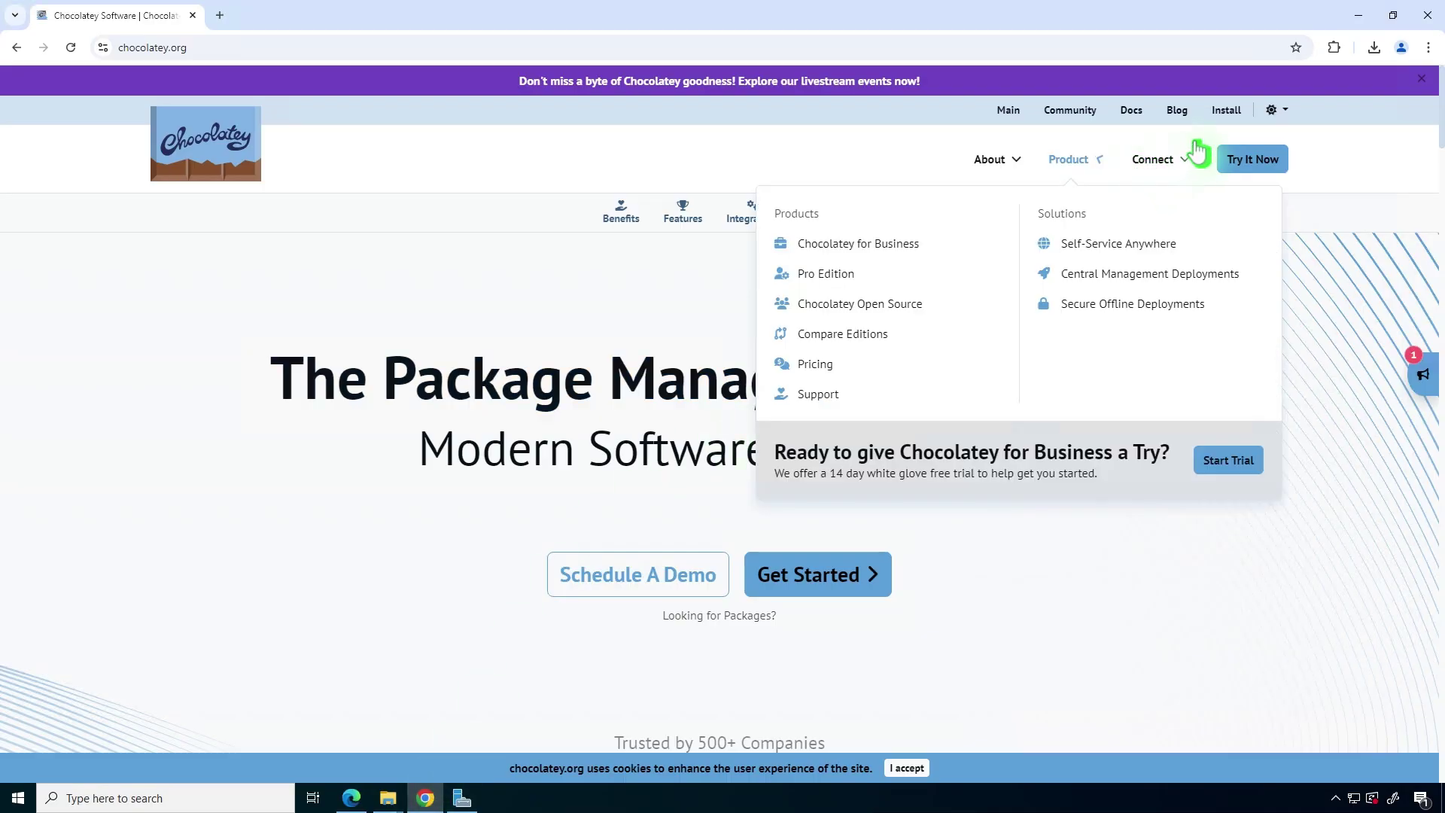
click(1224, 118)
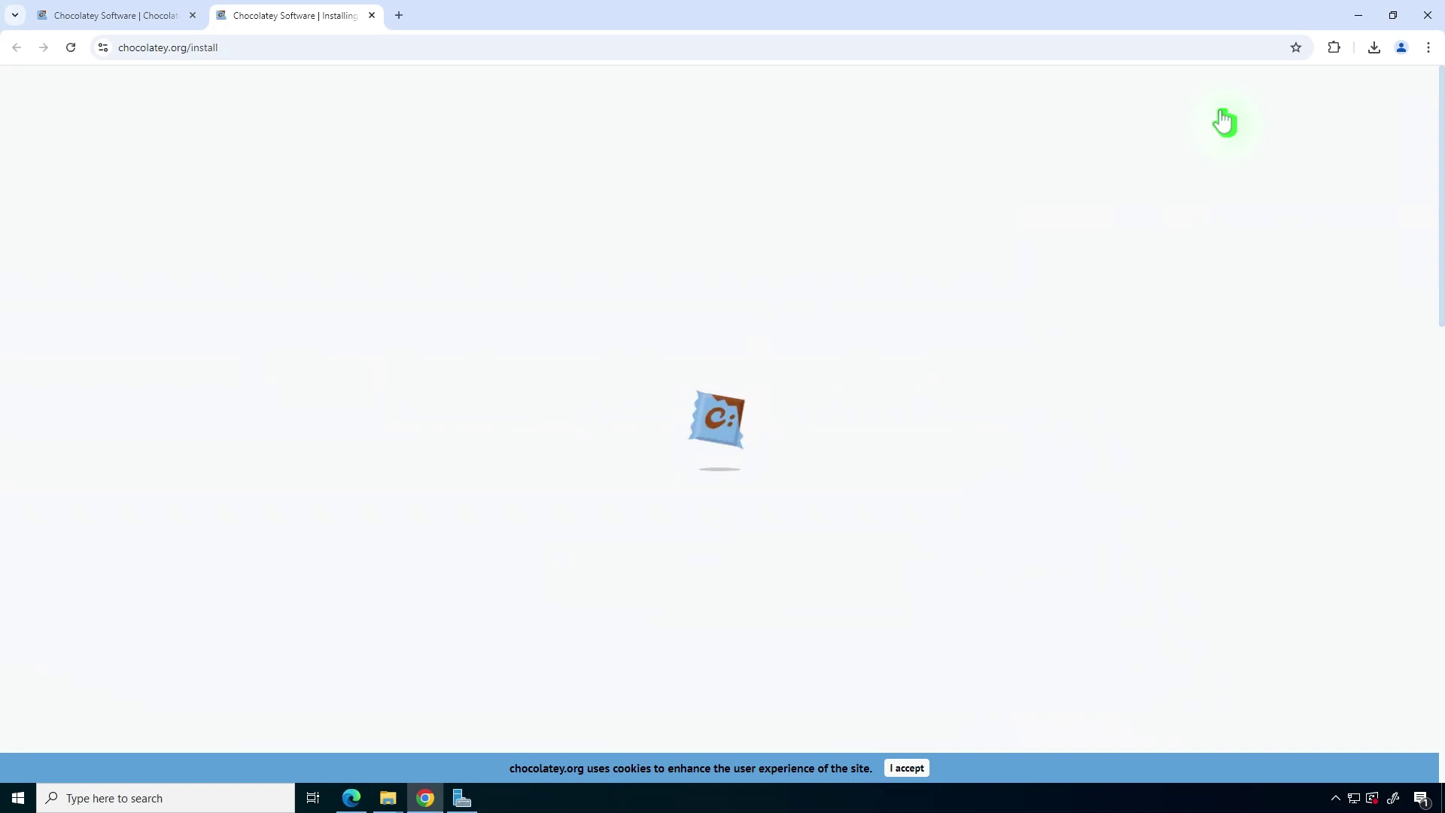
scroll(1323, 342, down, 5)
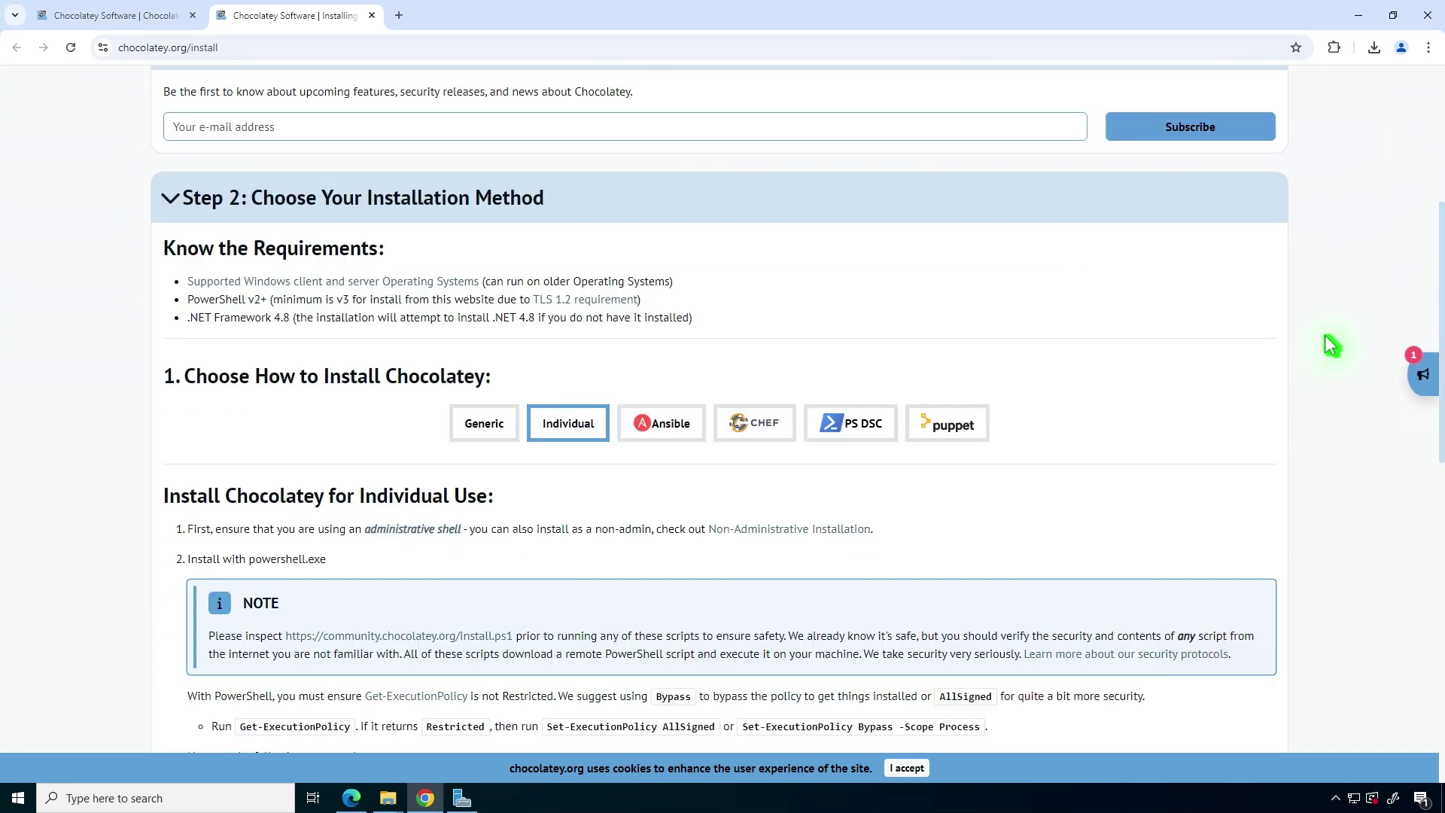
scroll(1325, 340, down, 5)
click(1261, 416)
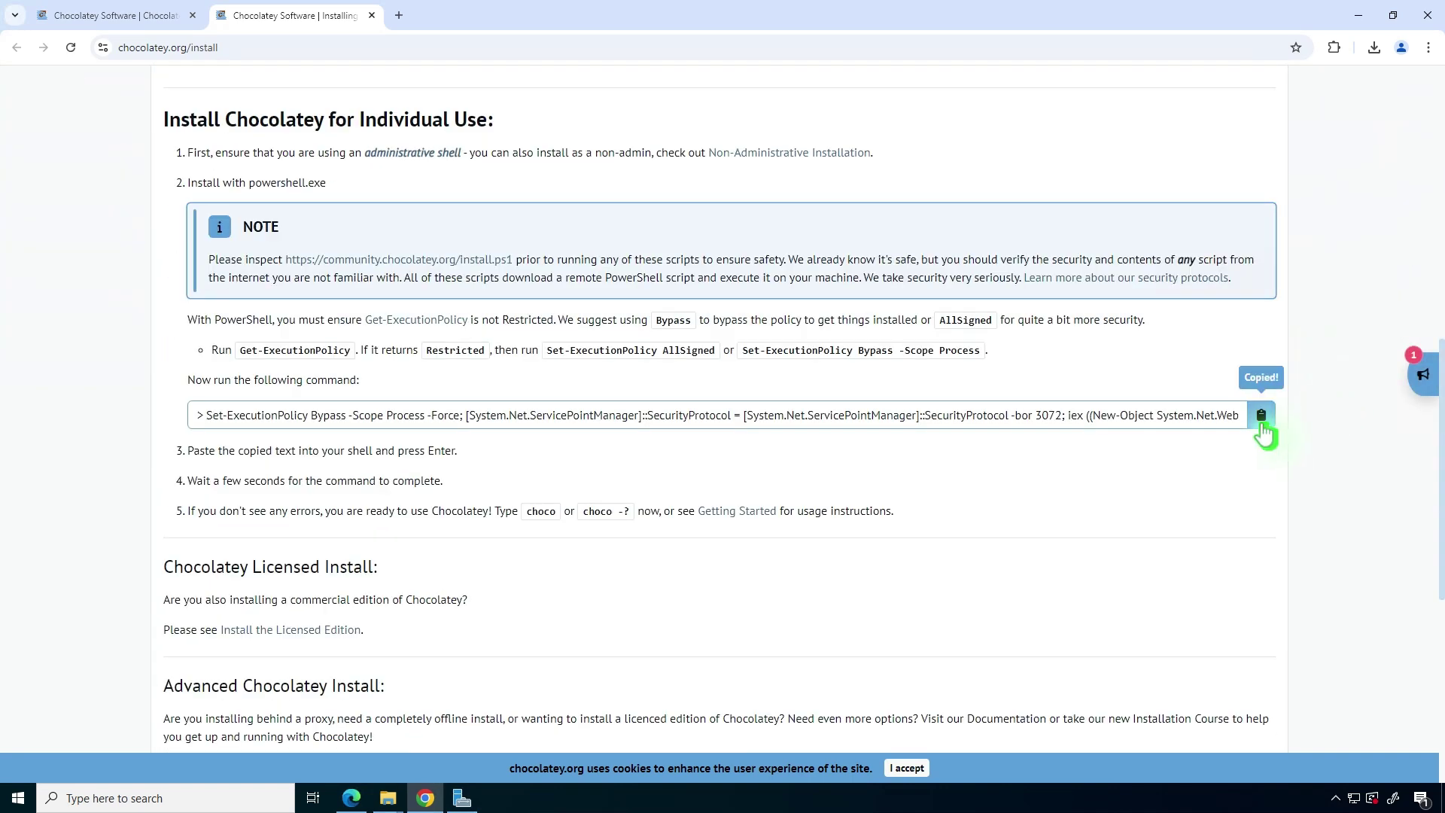
click(1359, 15)
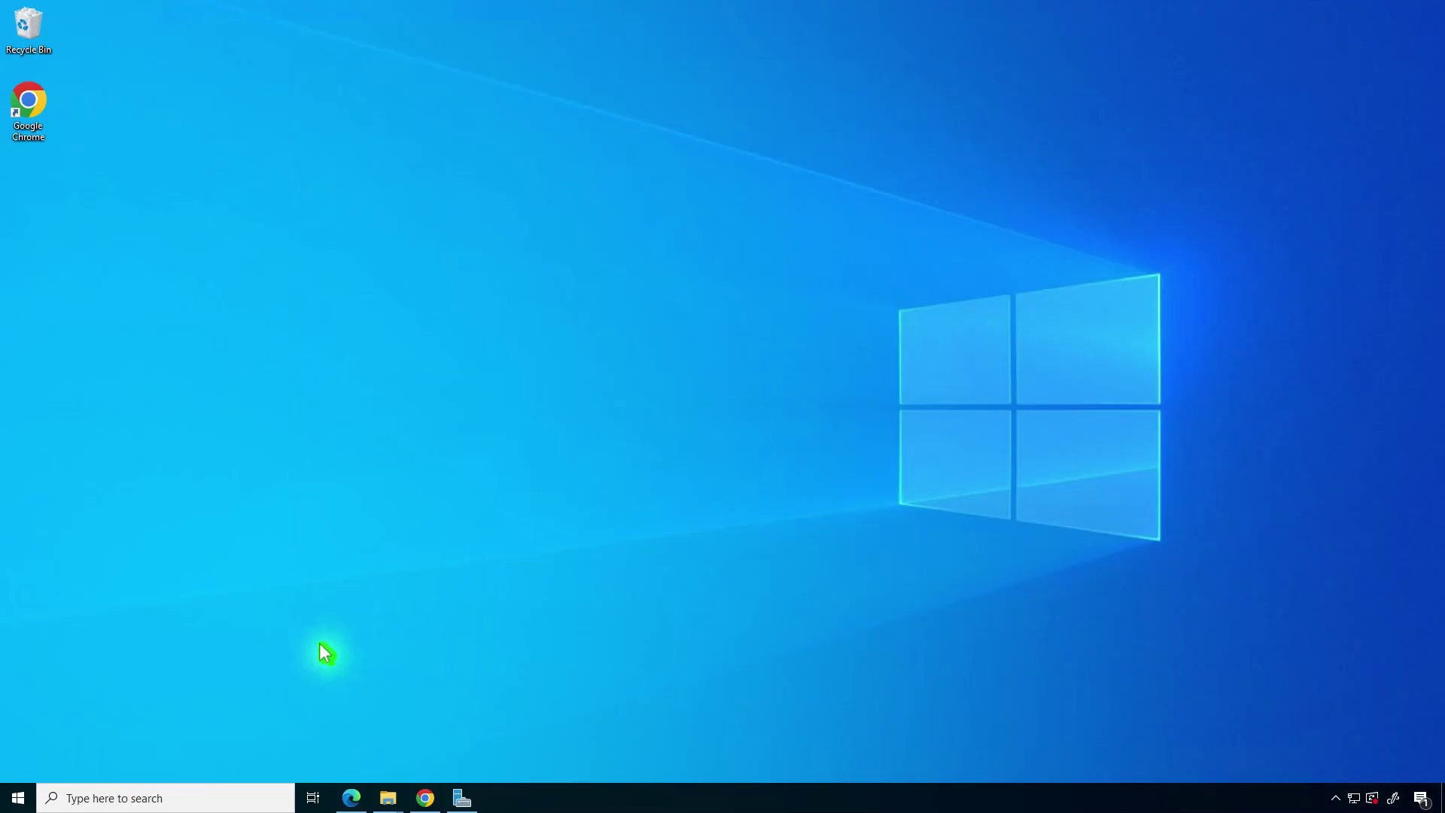
Start Windows PowerShell as administrator and run the copied Chocolatey installation command.
right_click(17, 797)
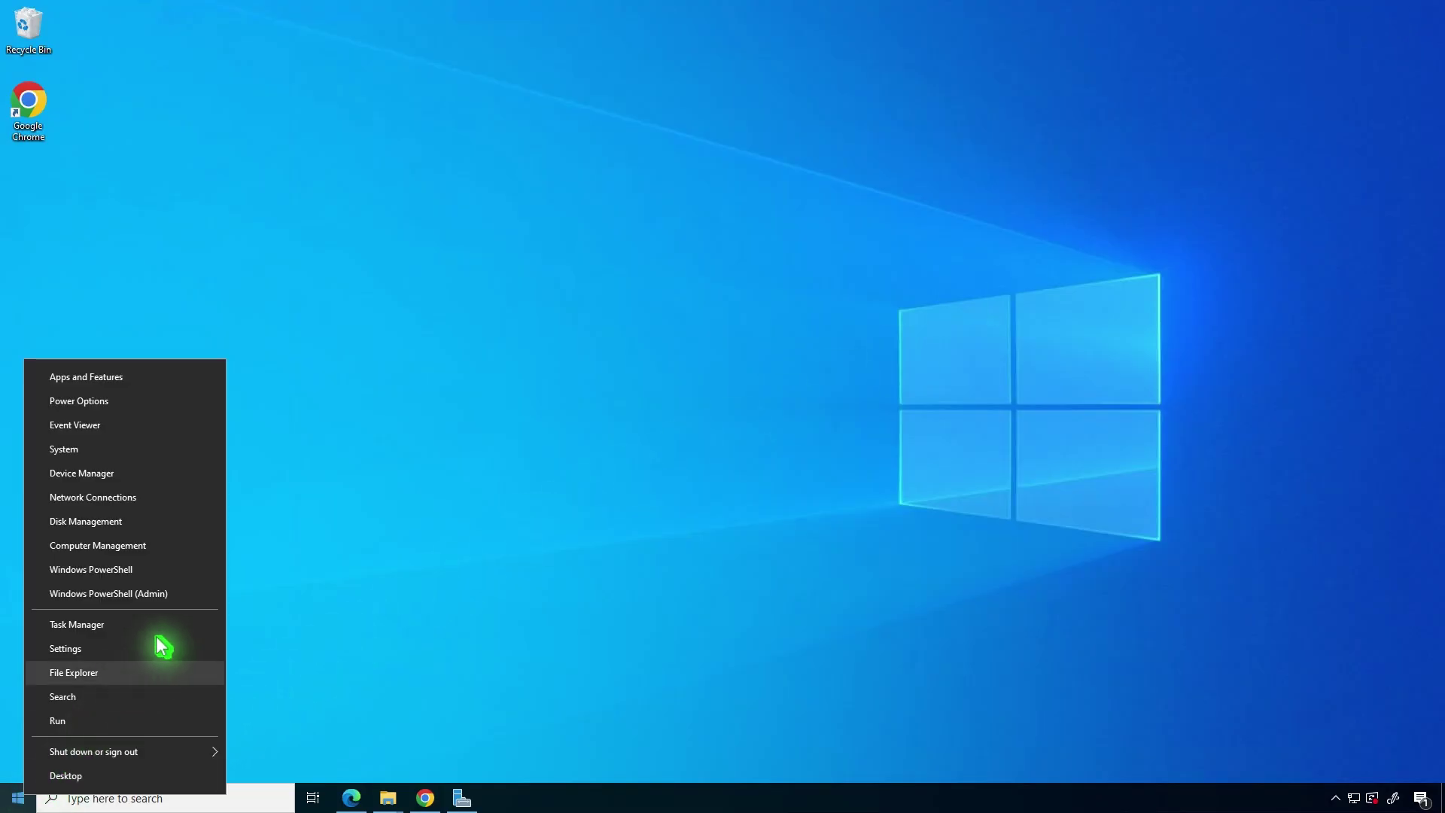
click(191, 595)
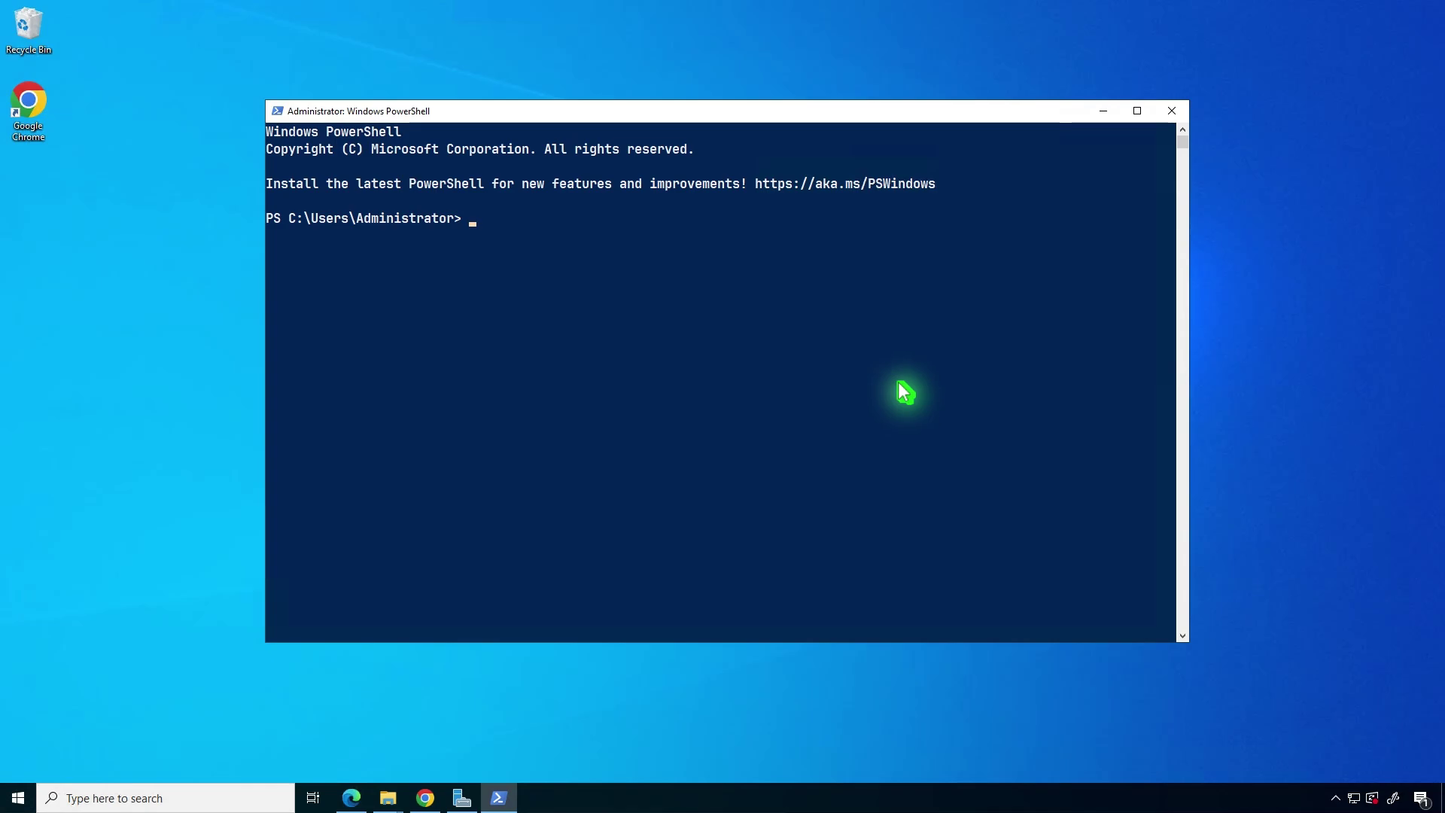
right_click(904, 391)
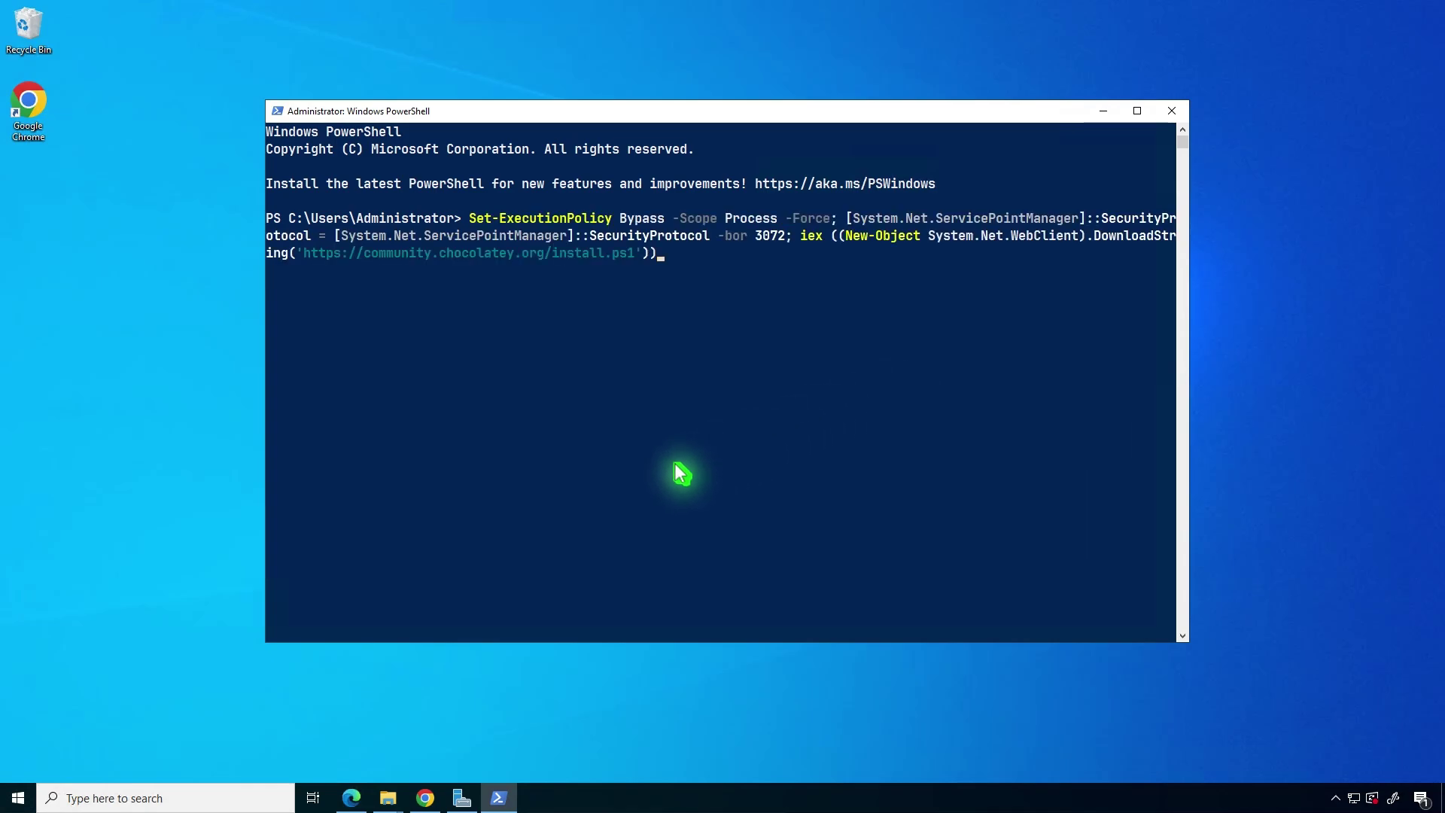
key(Return)
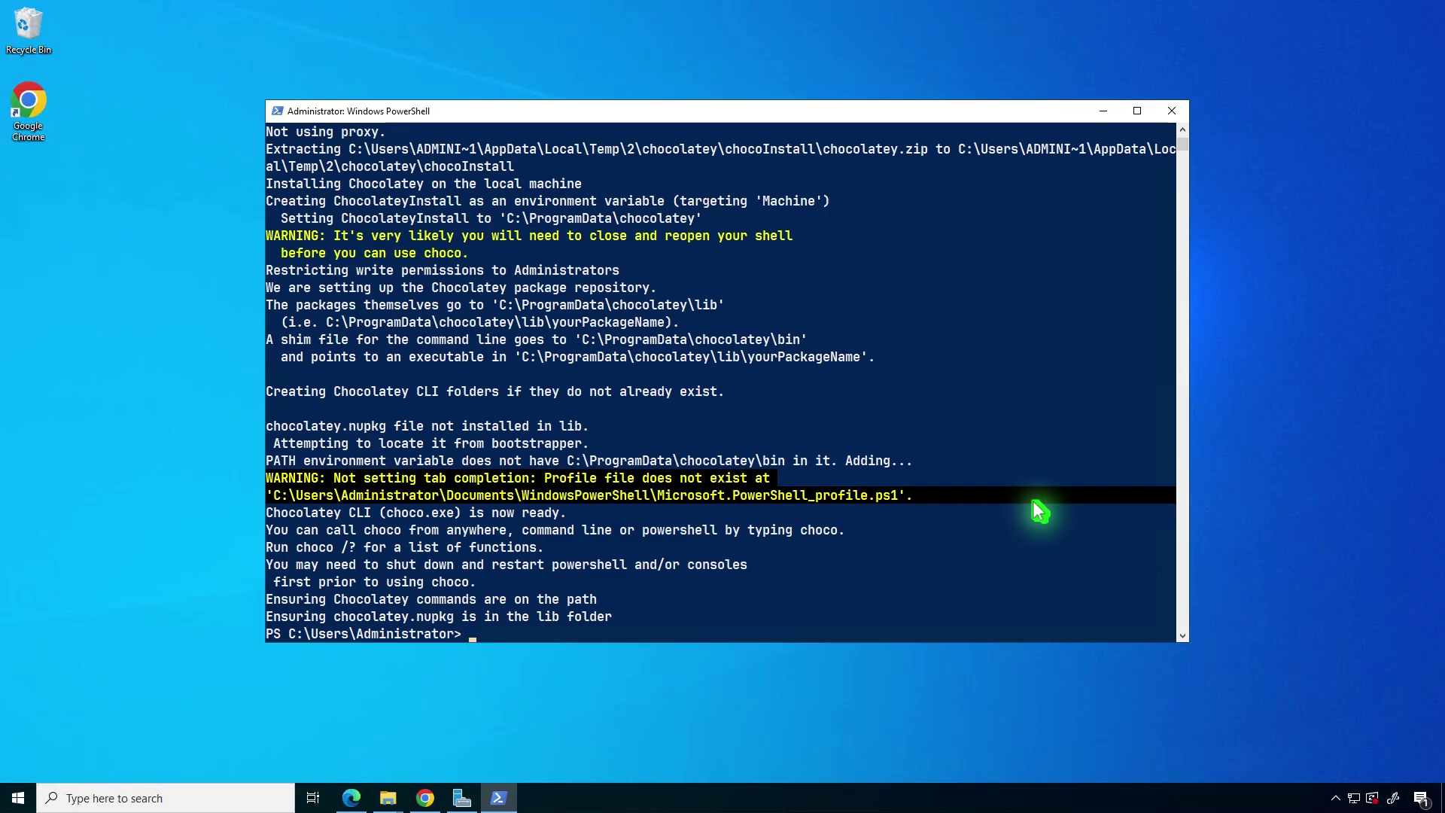
Clear the PowerShell console and search the Chocolatey packages with choco search openssl.
text(cls)
key(Return)
key(Return)
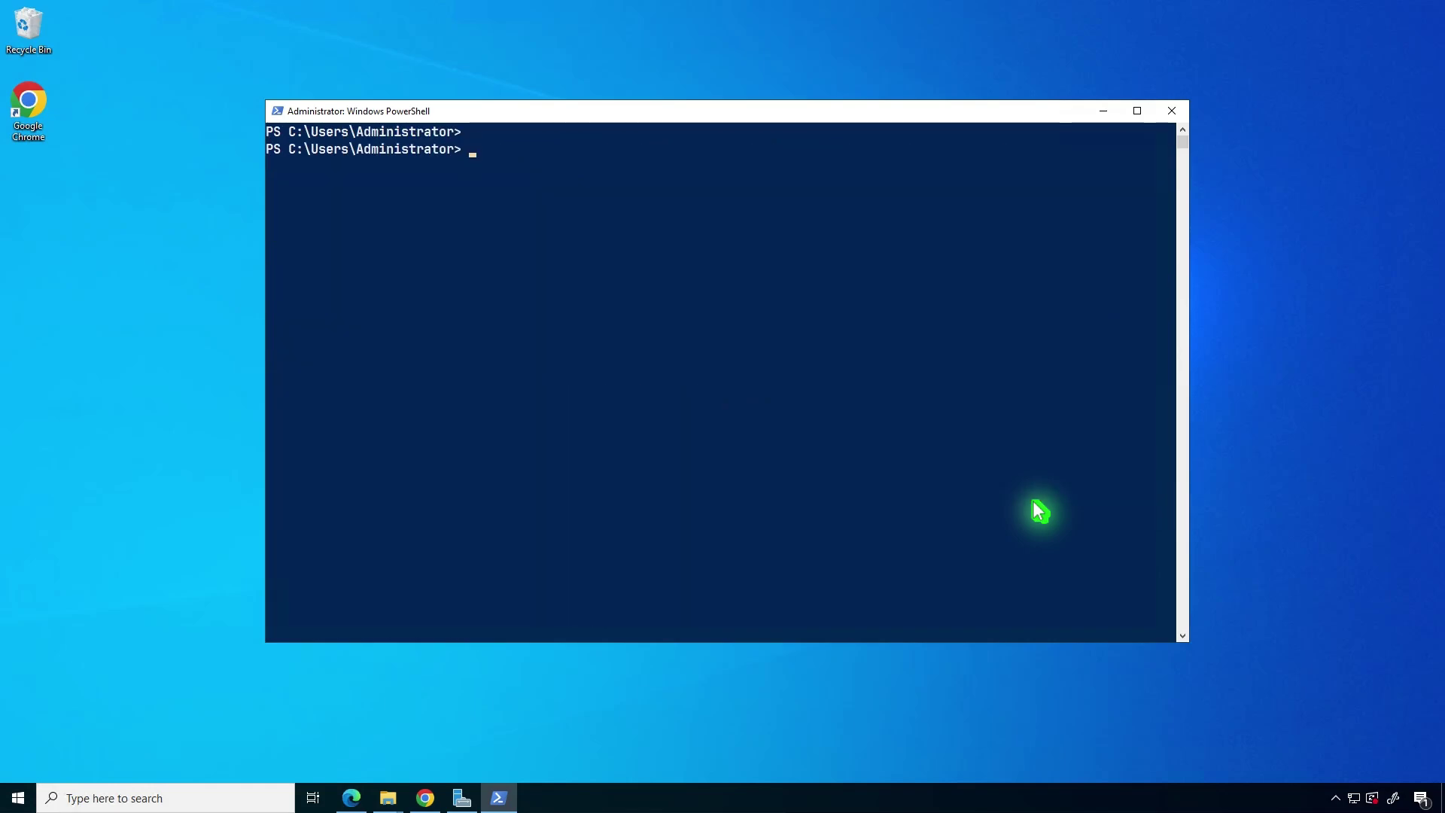
text(choco search openssl)
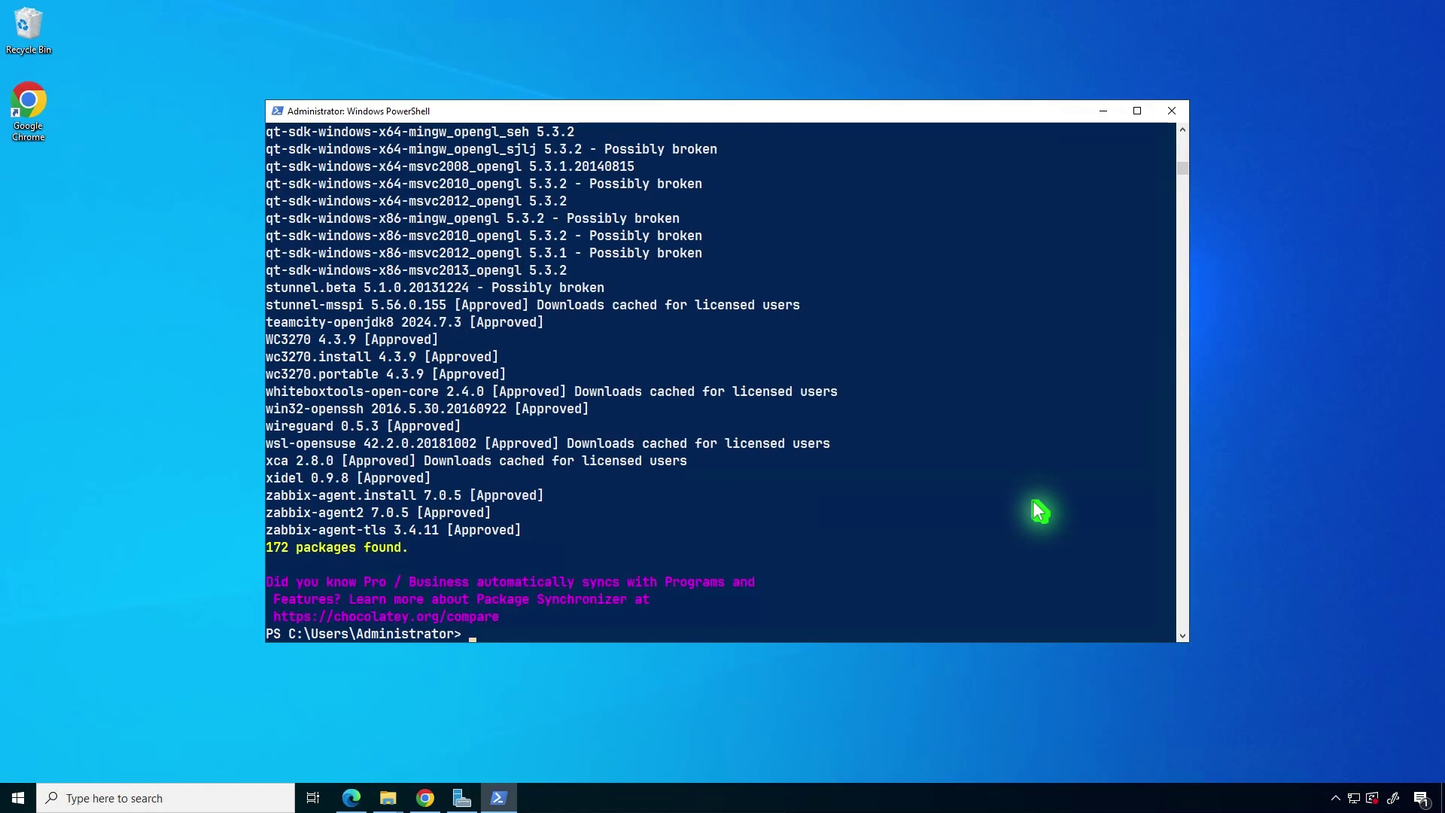
Switch to Chrome, open the package list in the Chocolatey Community repository, and acknowledge its usage notice.
click(425, 798)
scroll(779, 569, up, 10)
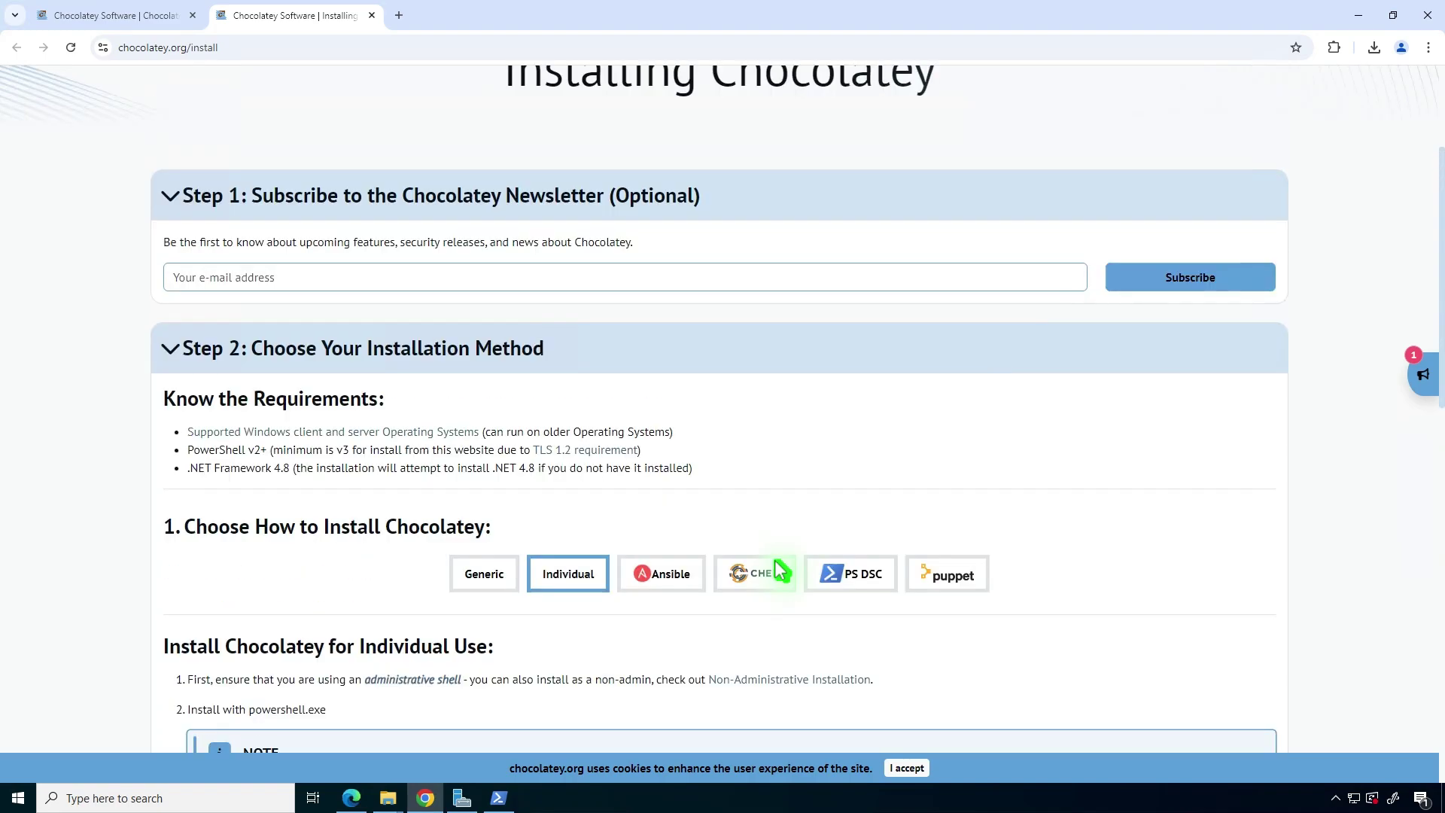
mouse_move(1062, 143)
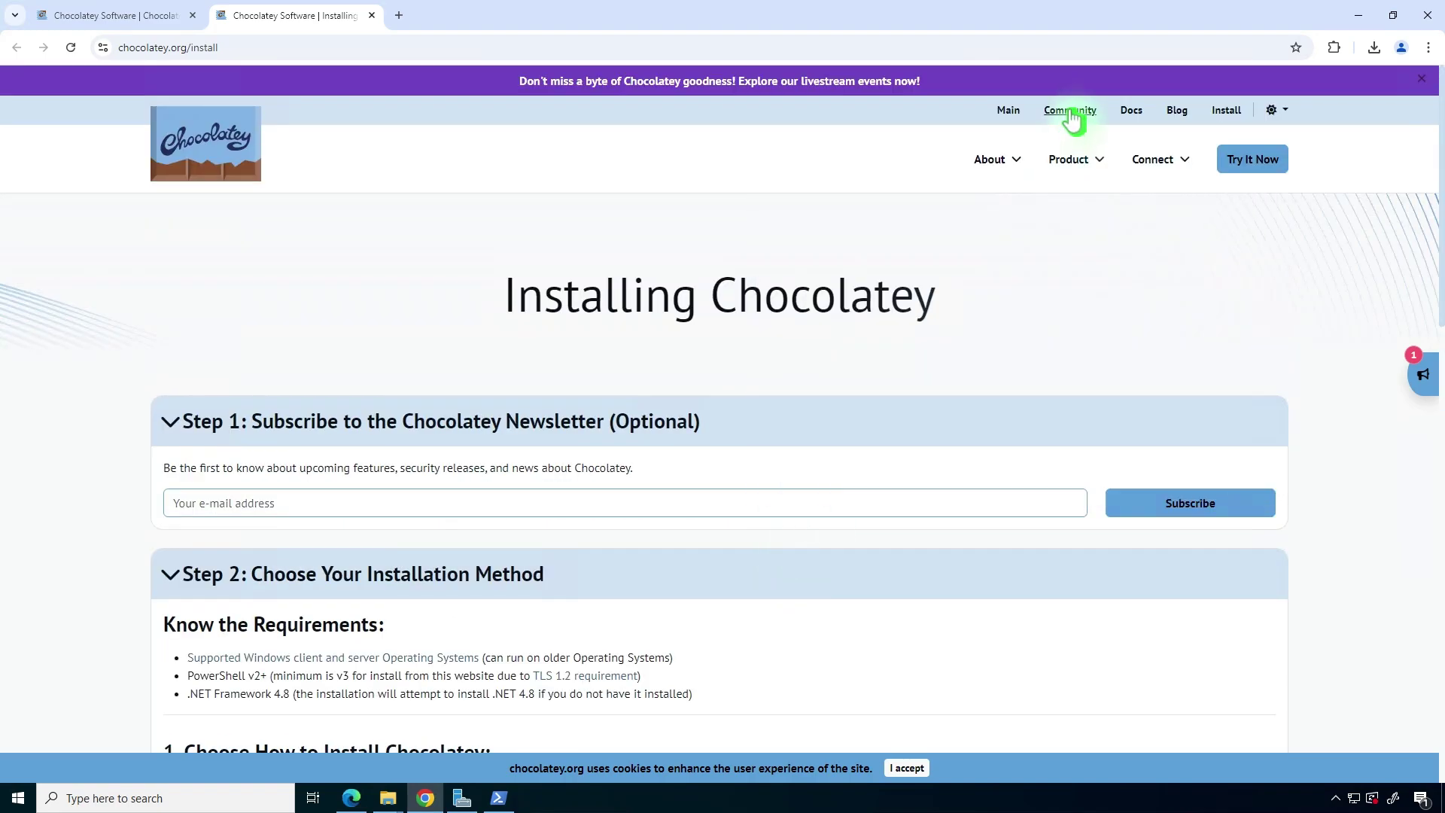
click(1070, 110)
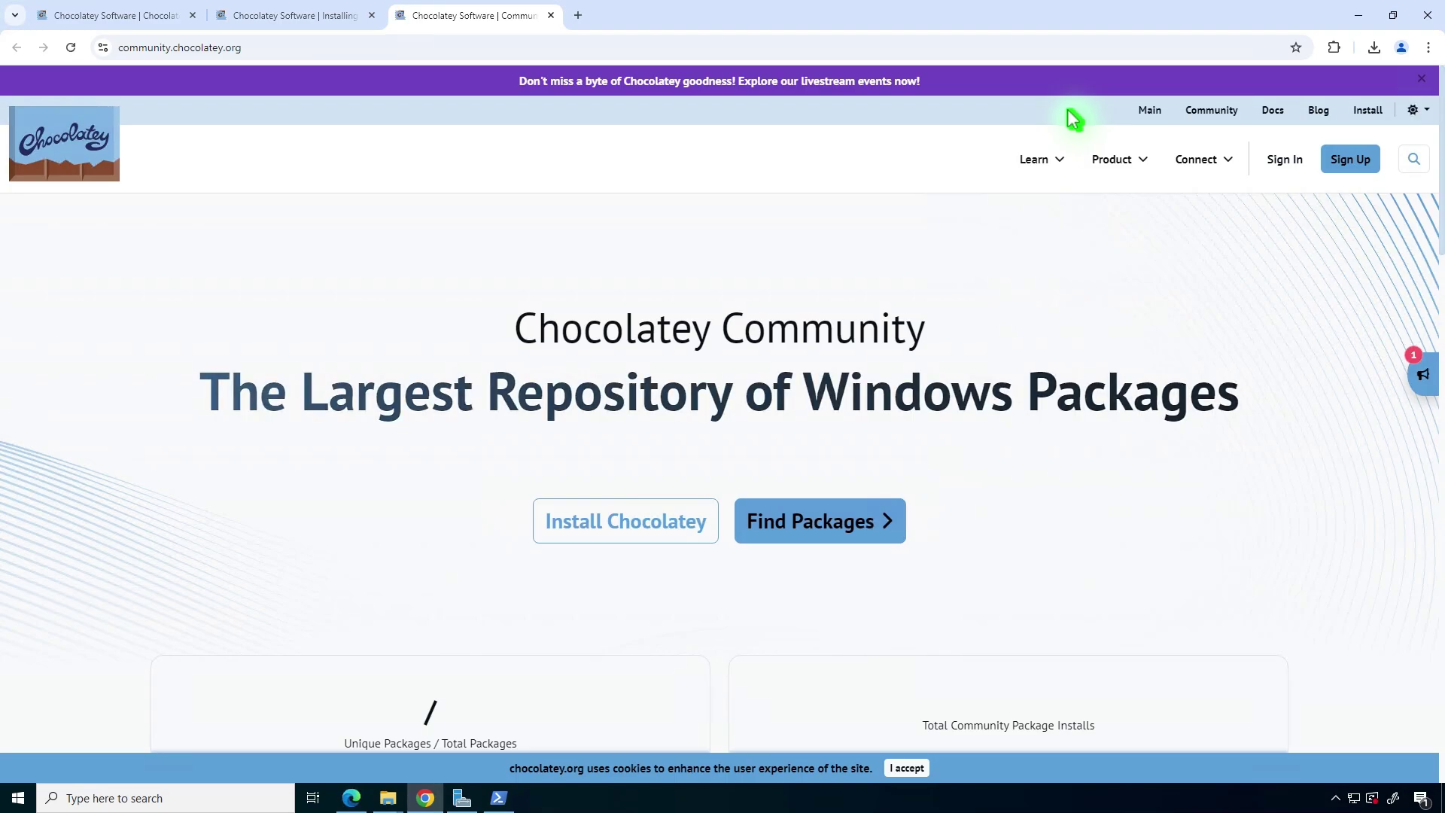
click(837, 539)
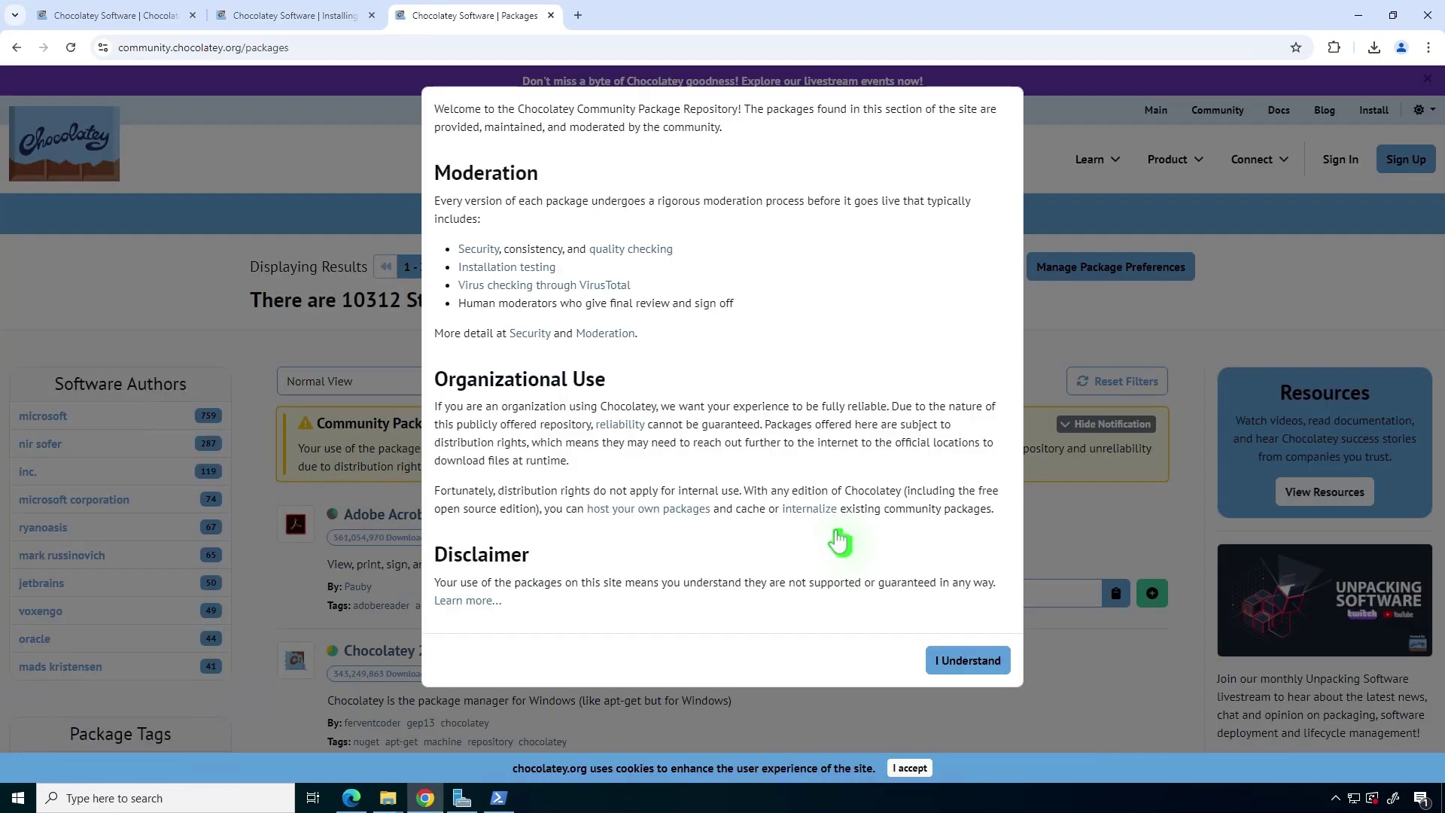
click(979, 663)
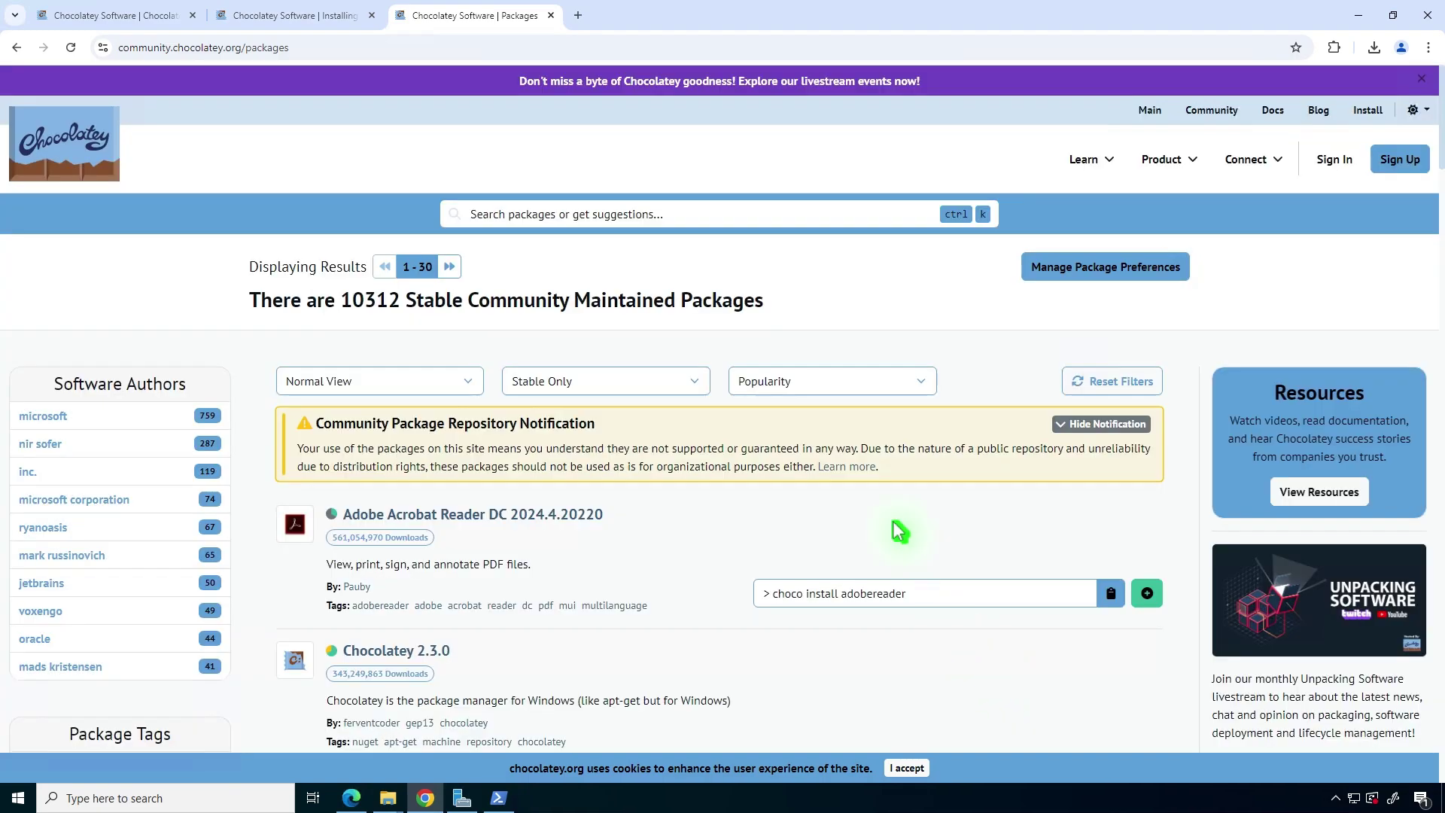
Search the community packages for openssl, copy the install command of the OpenSSL 3.4.0 package, and minimize the browser.
click(688, 216)
text(o)
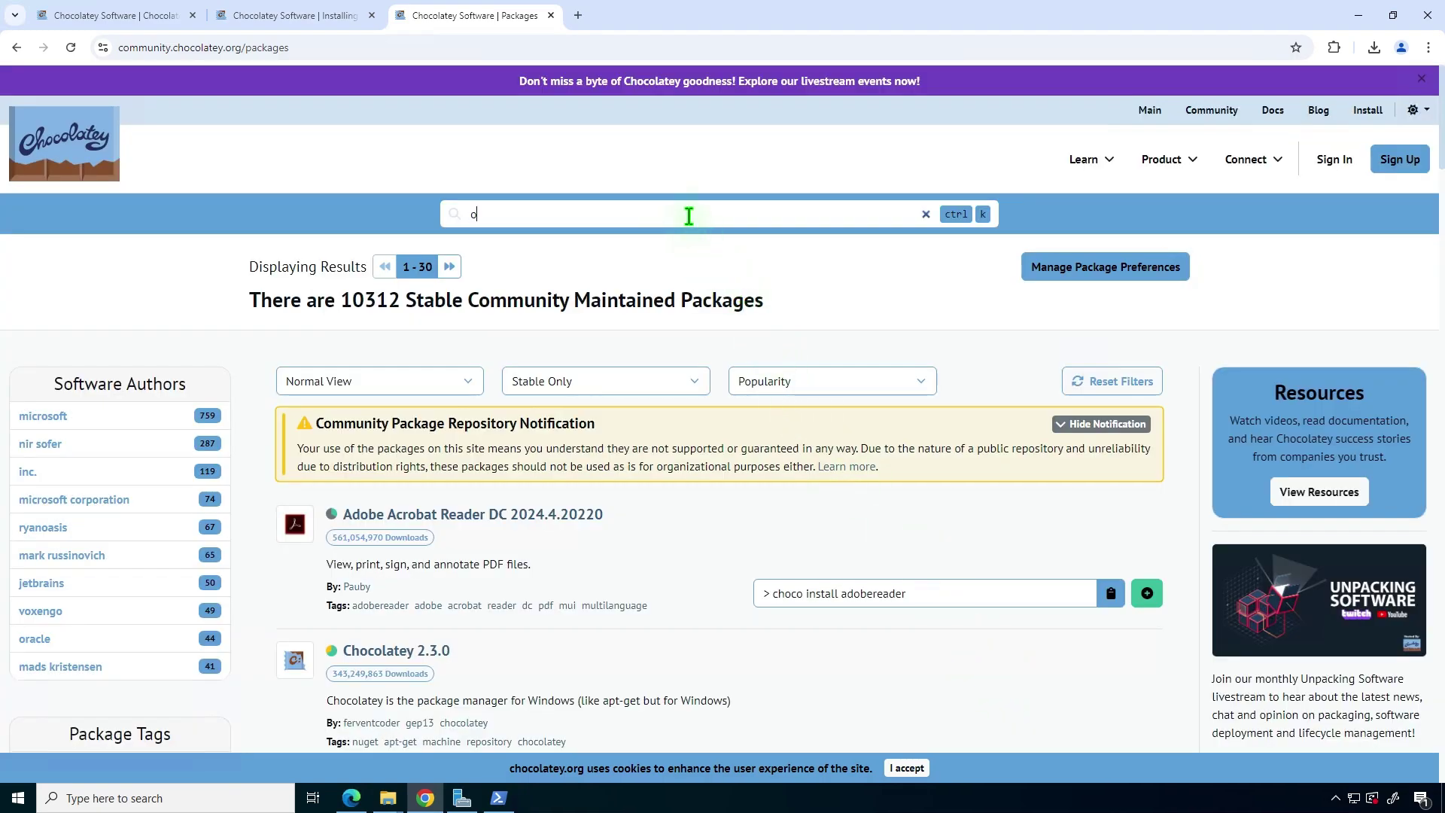
text(penssl)
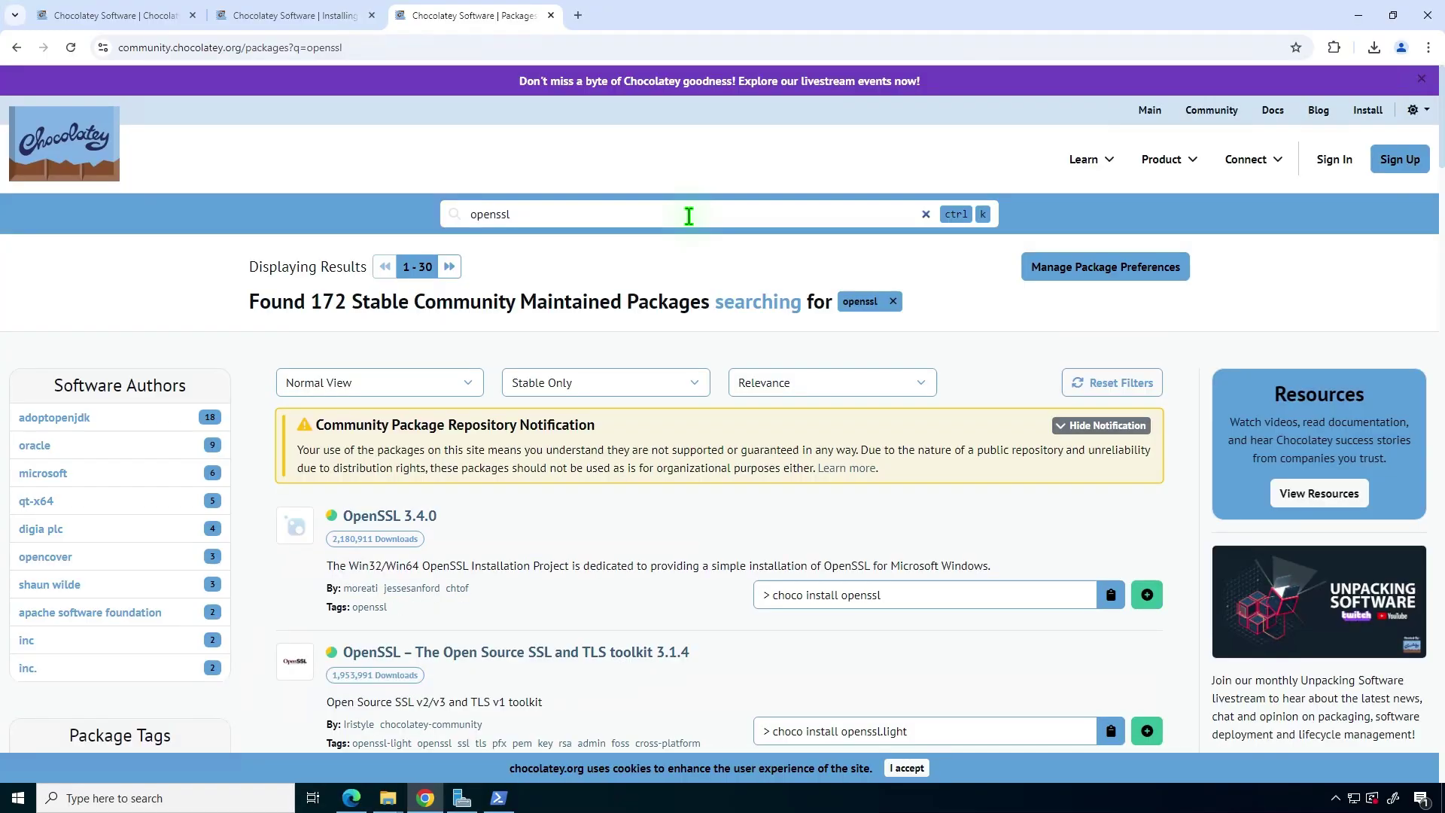
scroll(689, 216, down, 3)
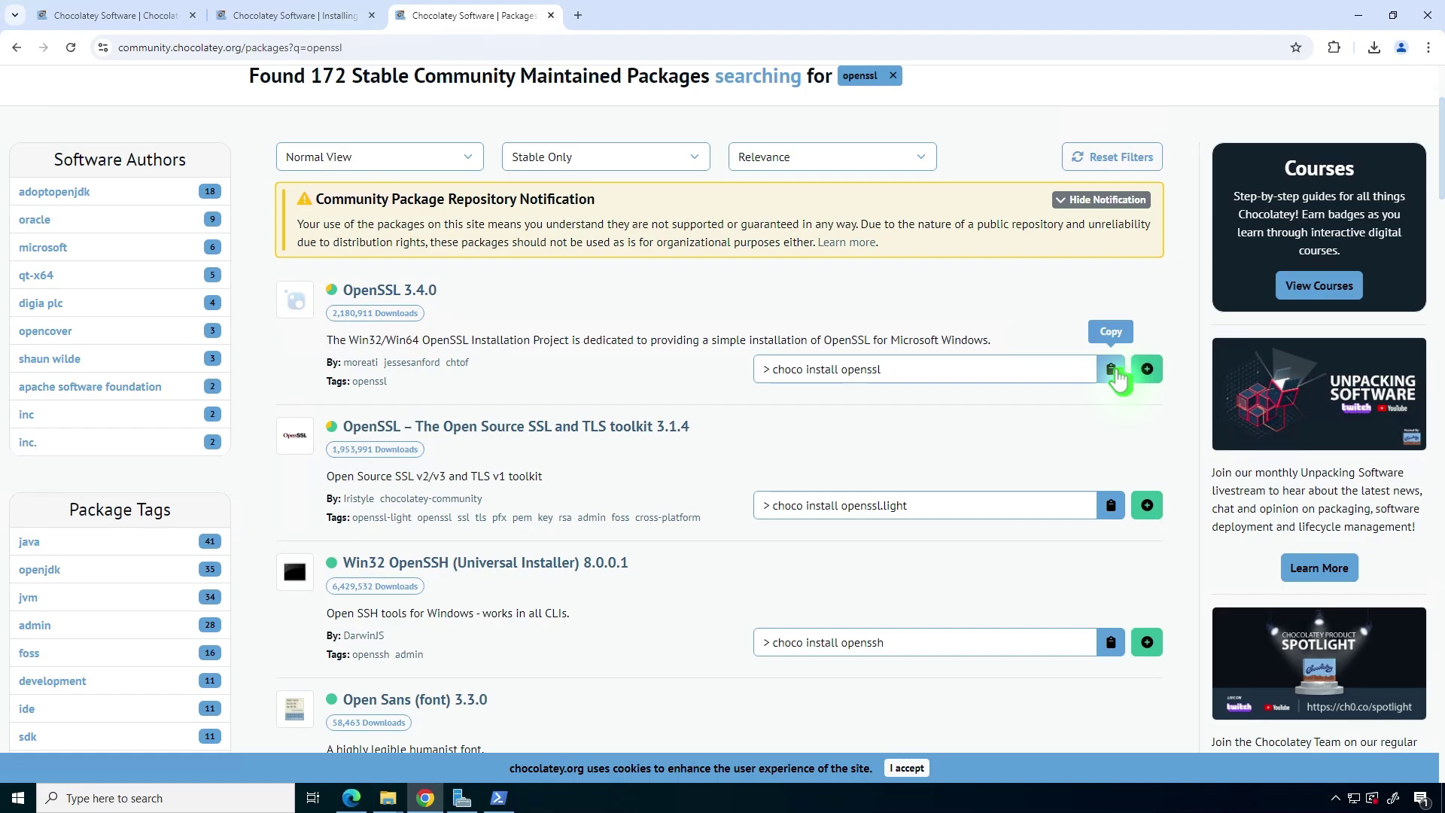
click(1115, 371)
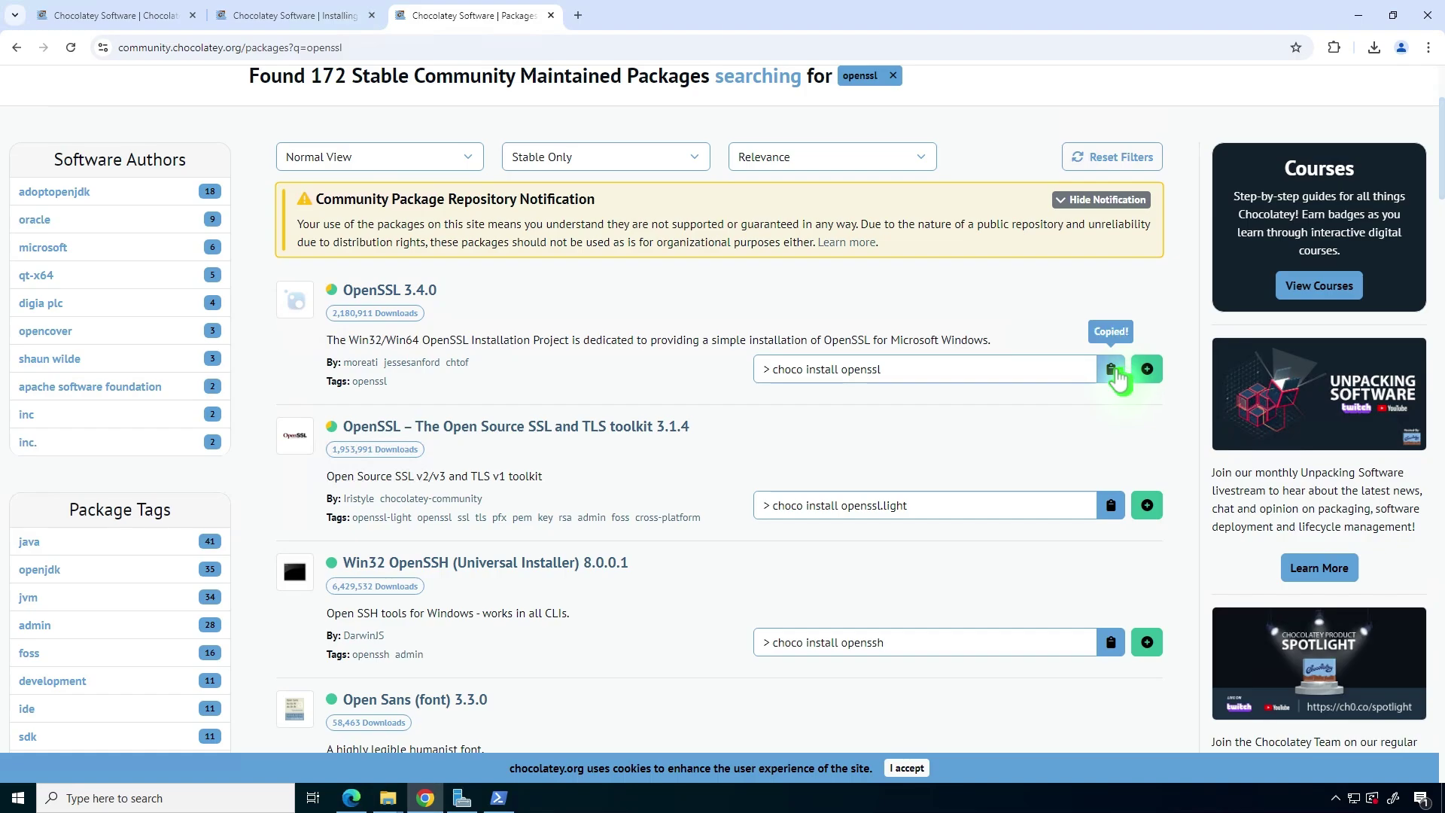
click(1357, 17)
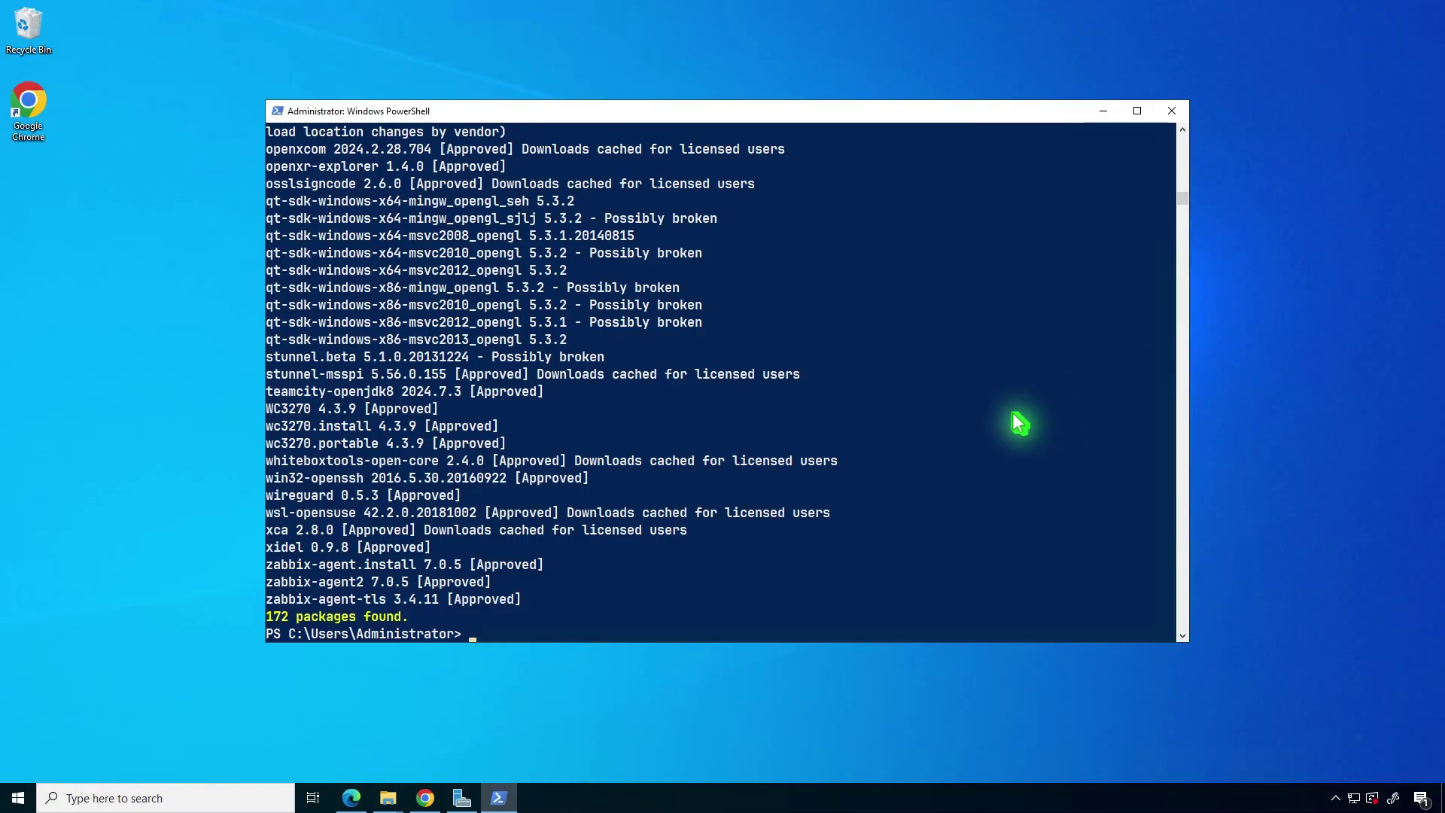
Clear the PowerShell console and run choco install openssl.
text(cls)
key(Return)
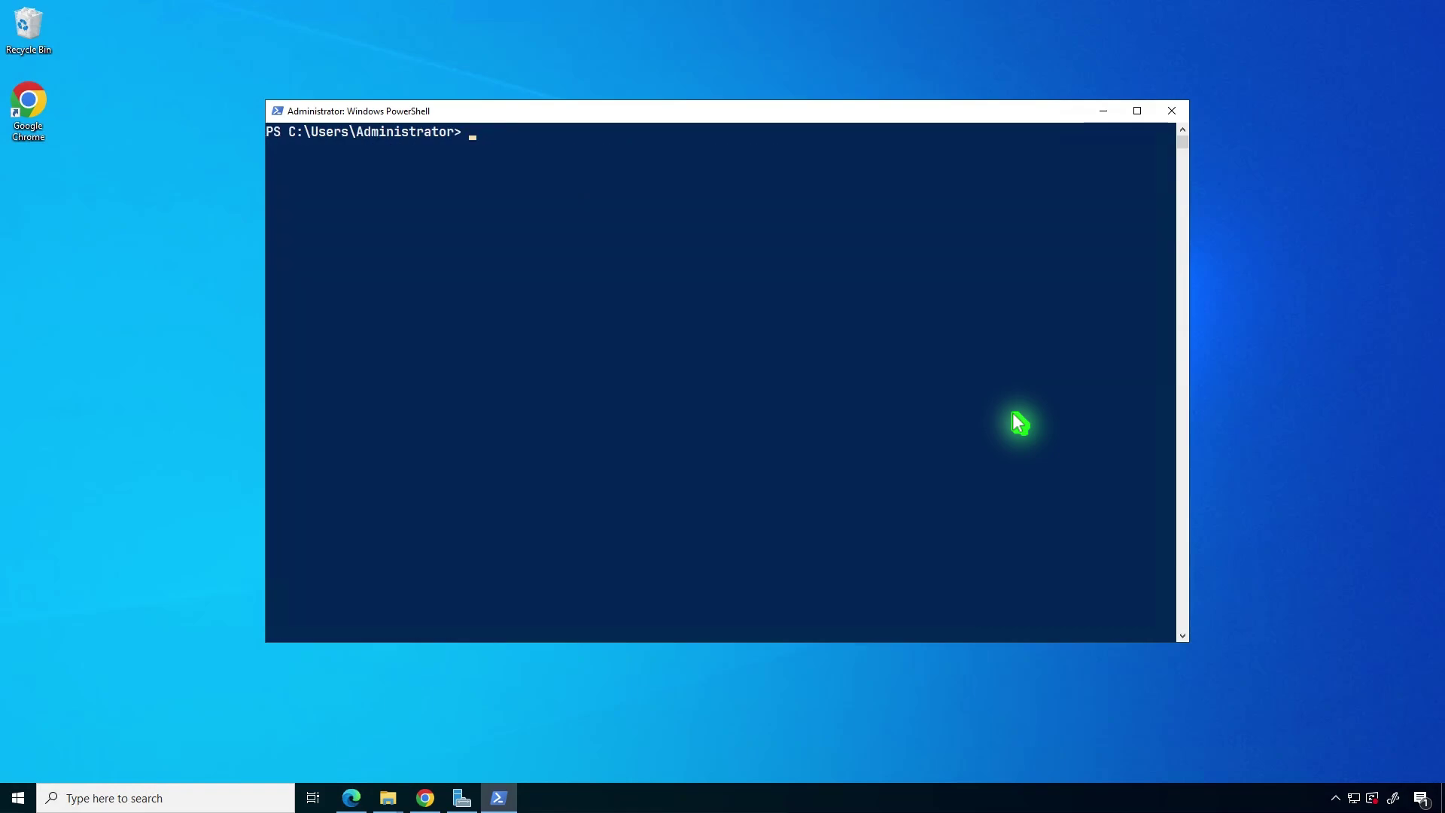
key(Return)
text(choco install openssl)
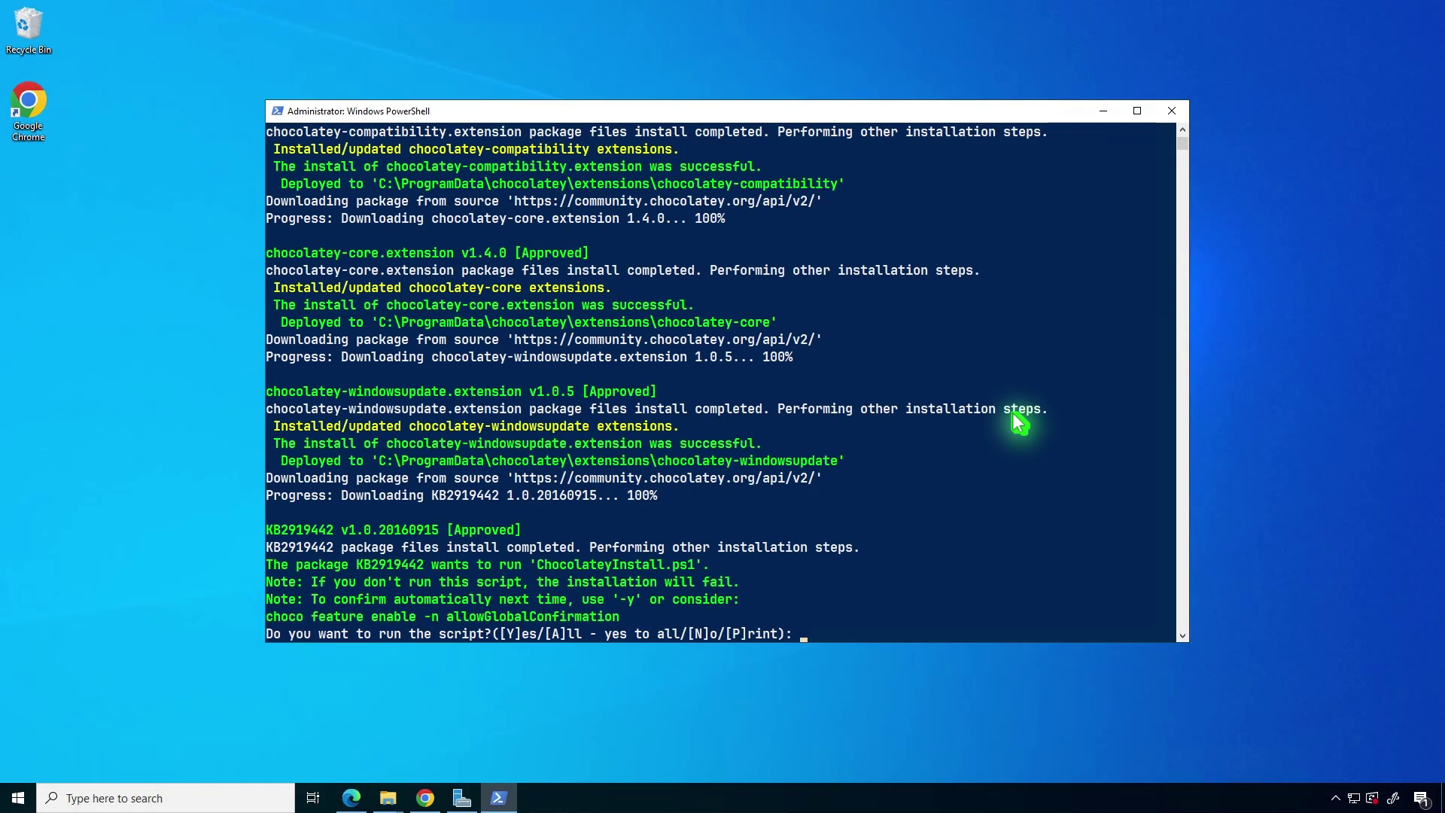
Approve the package install scripts with yes one by one, answer all for the remaining ones, and let the OpenSSL installation finish.
text(yes)
key(Return)
text(yes)
key(Return)
text(yes)
key(Return)
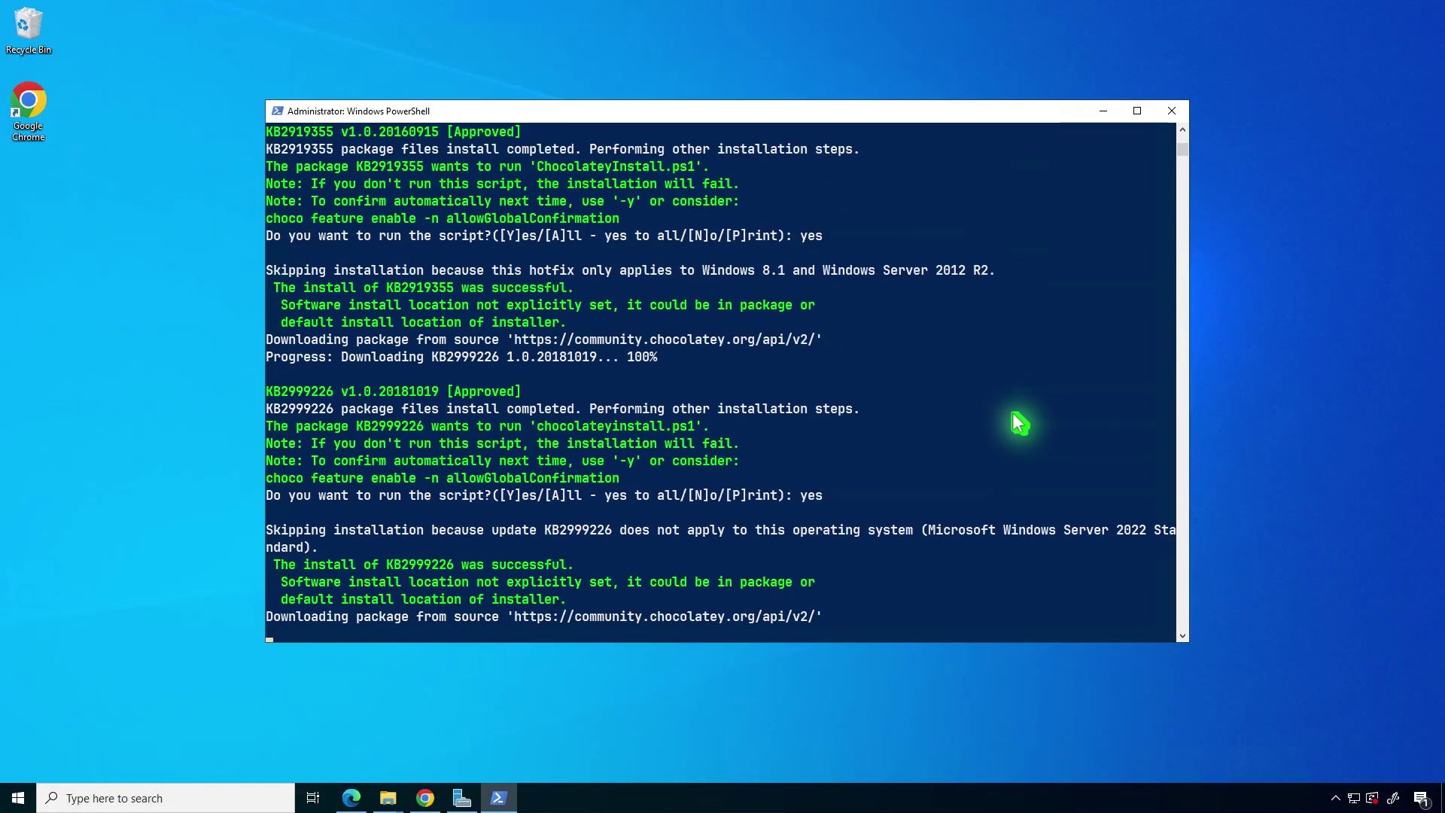
text(yes)
key(Return)
text(yes)
key(Return)
text(all)
key(Return)
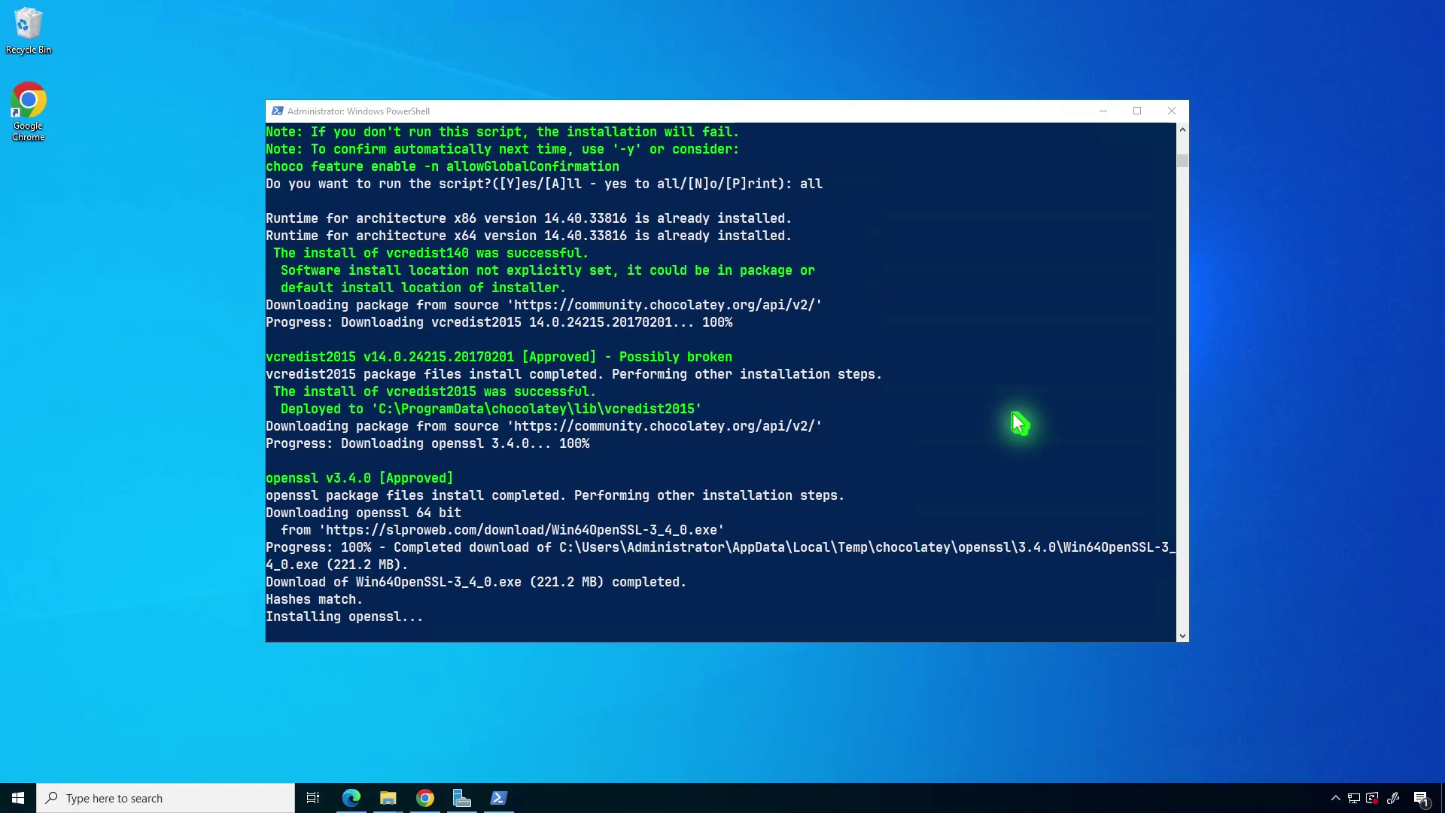
click(1121, 332)
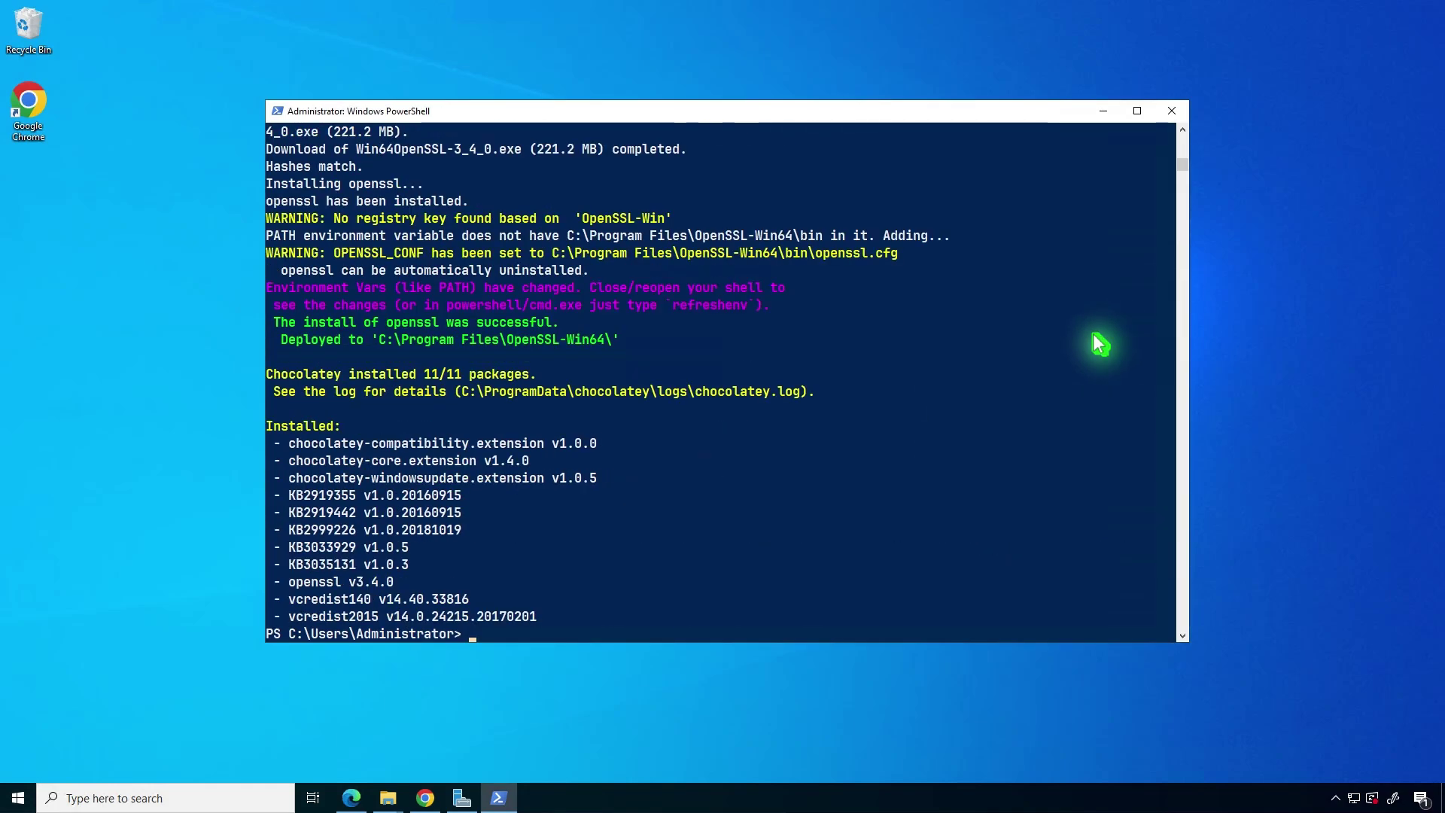
Close PowerShell, start a new session as administrator, and test the Chocolatey installation with the openssl command.
click(1171, 111)
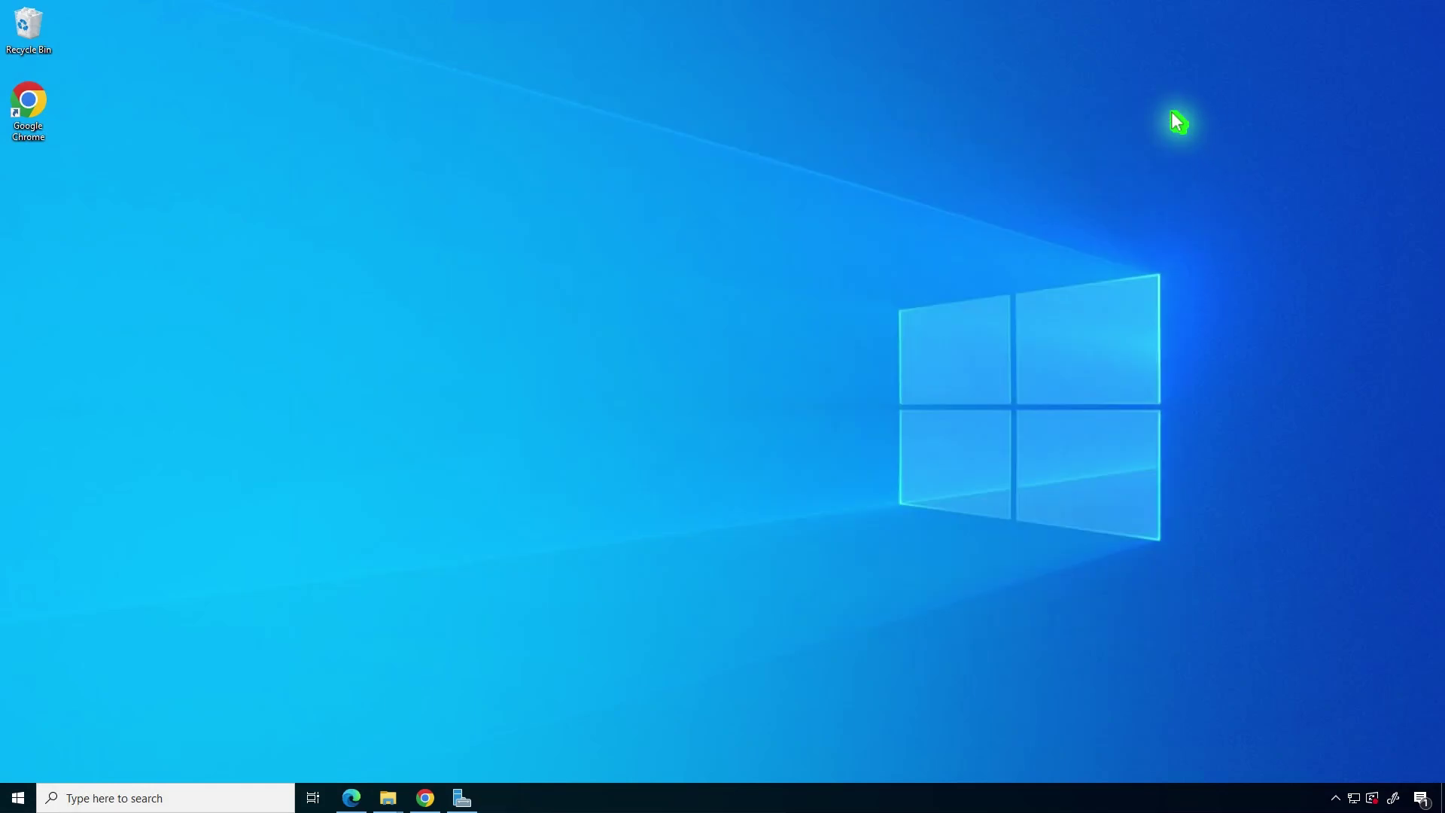
right_click(16, 796)
click(133, 593)
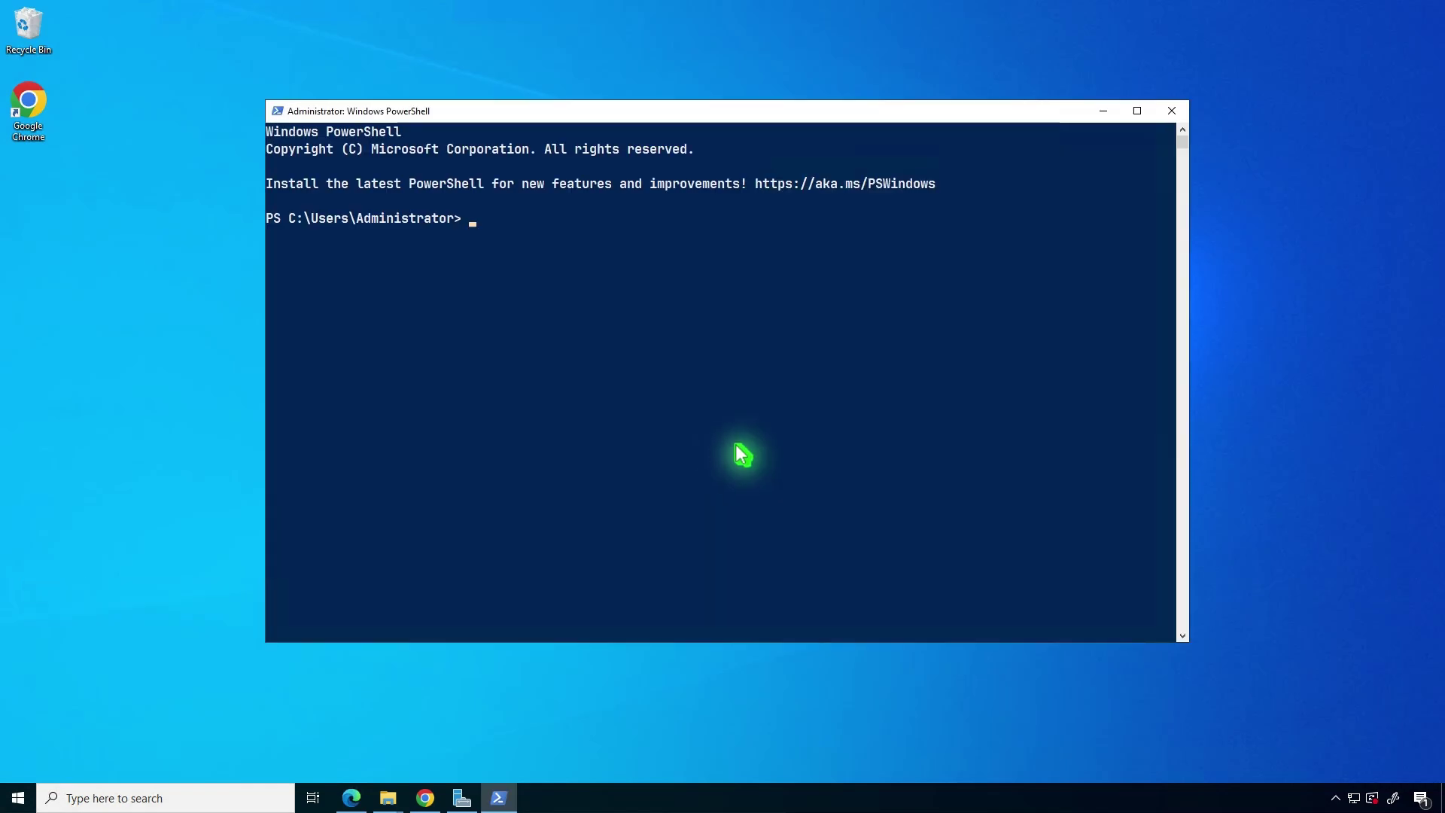
text(openssl)
key(Return)
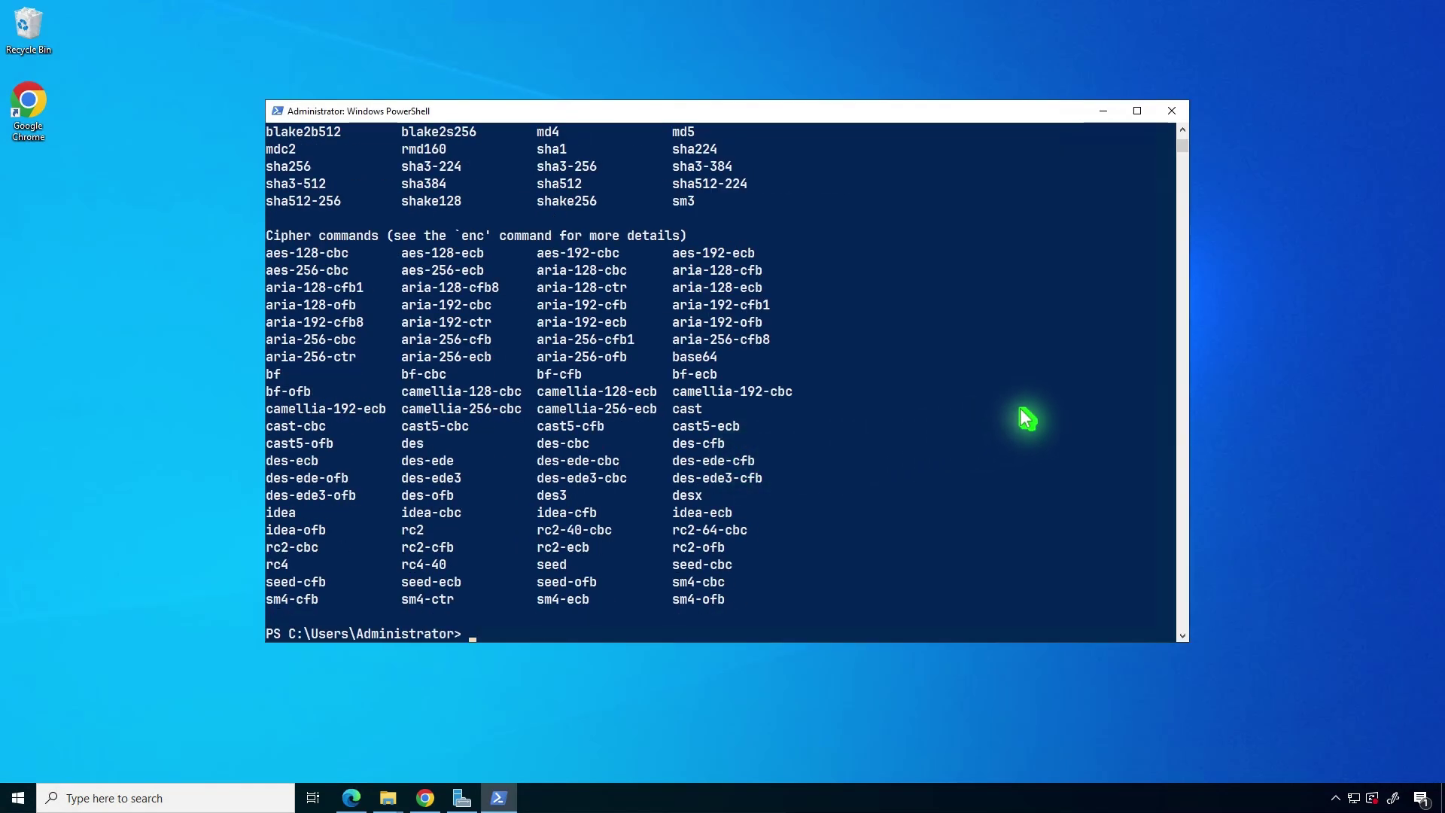